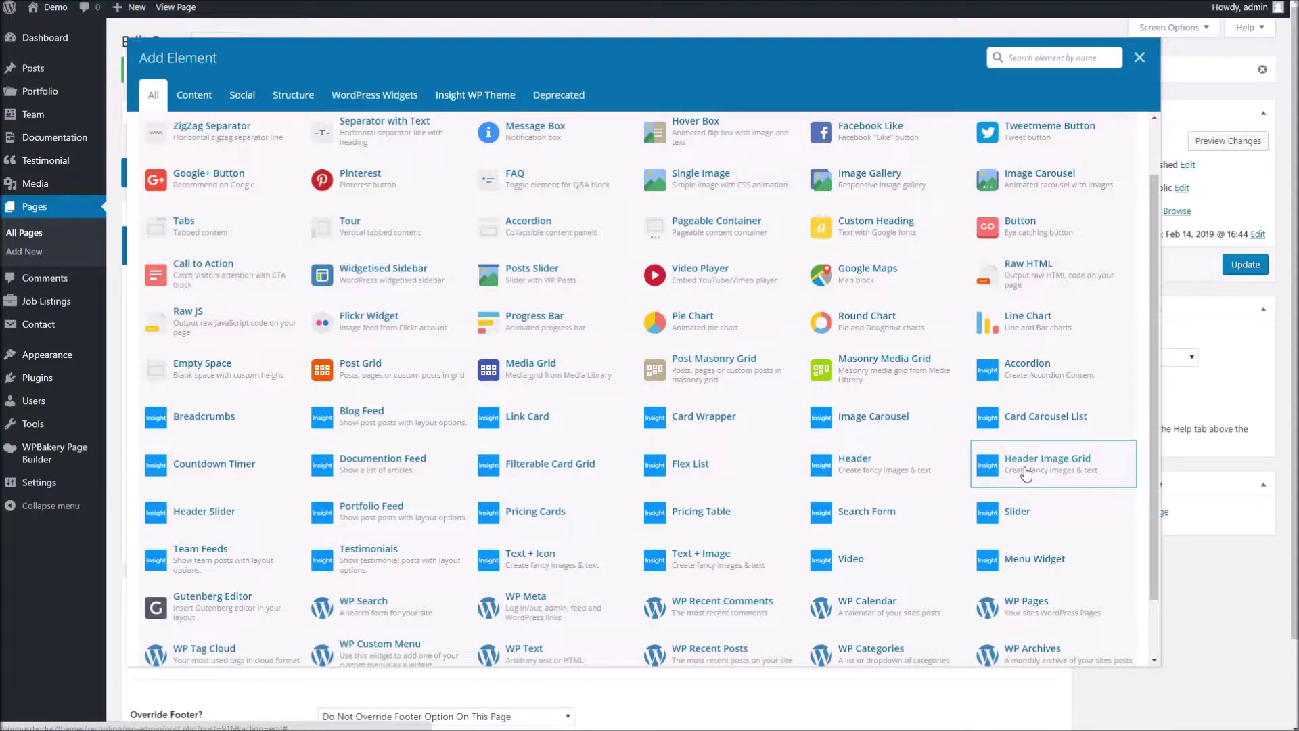
click(1027, 474)
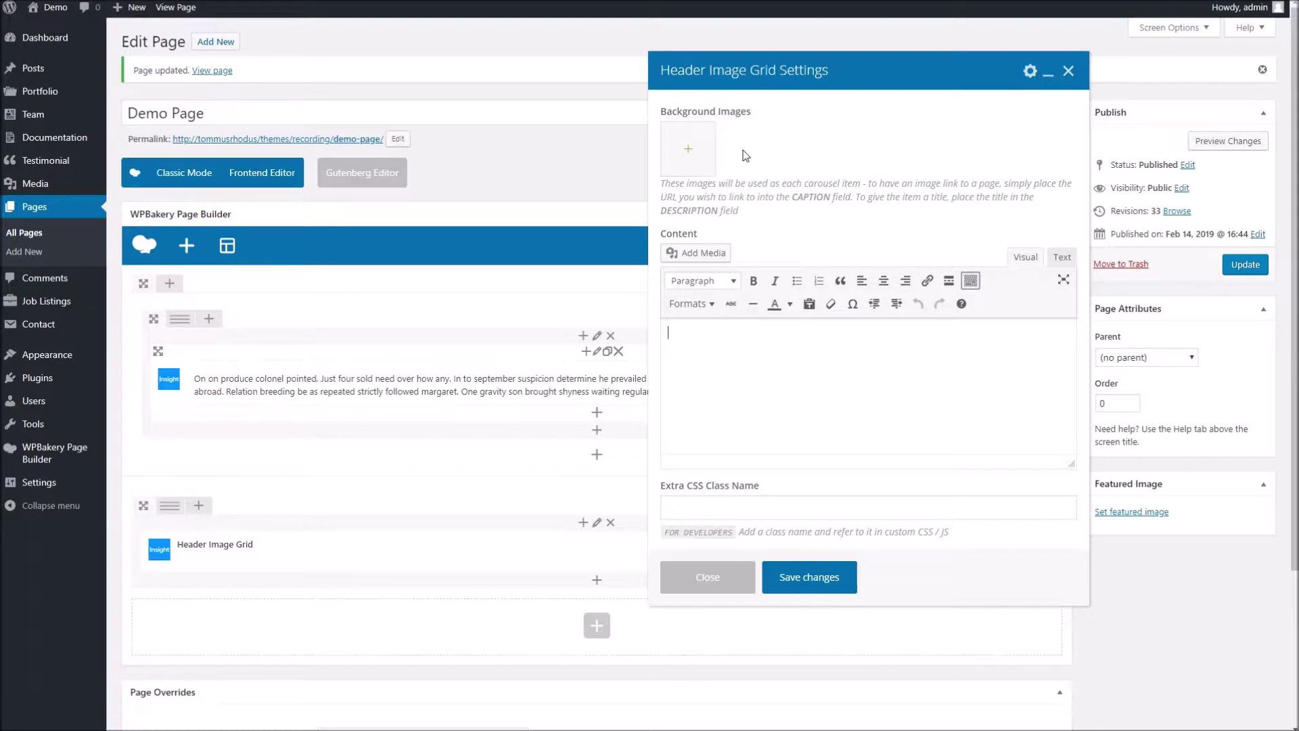
click(704, 586)
click(659, 552)
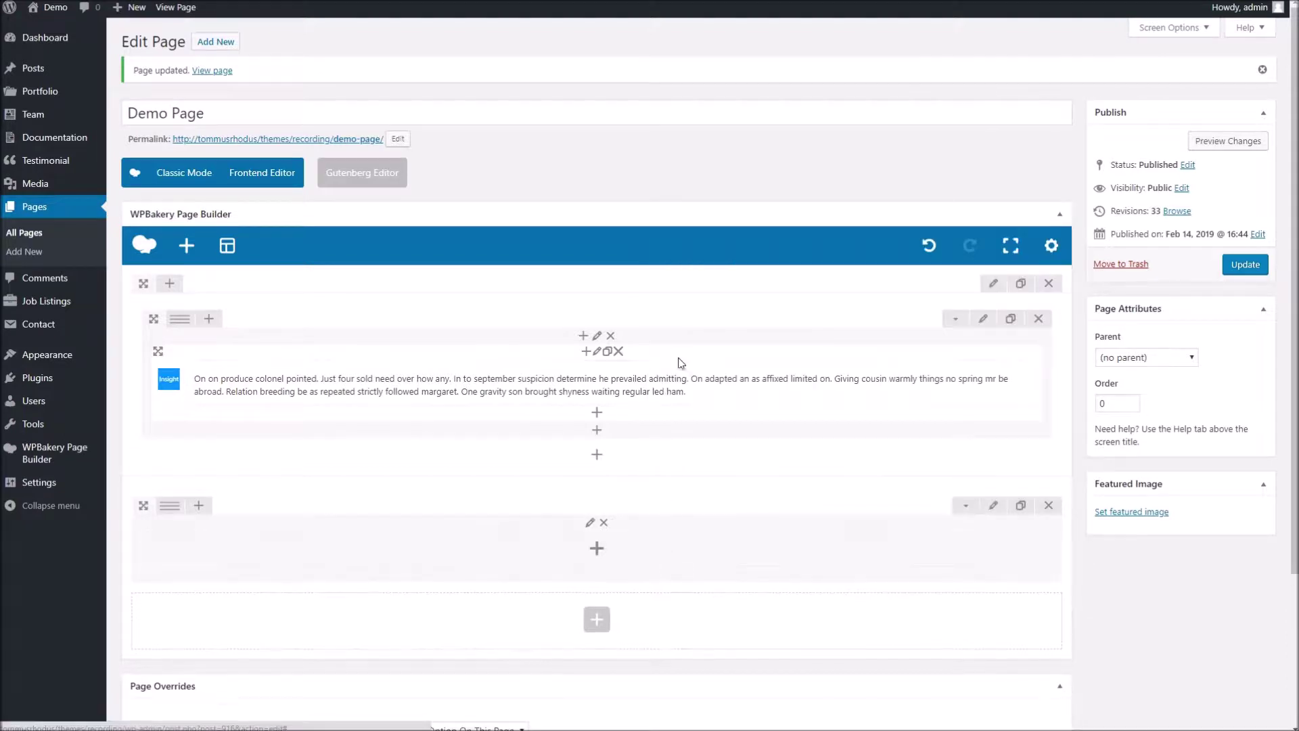
- Delete the existing slider element and the empty second row from the Demo Page, confirming the removal
click(618, 351)
click(708, 63)
click(1048, 465)
click(711, 62)
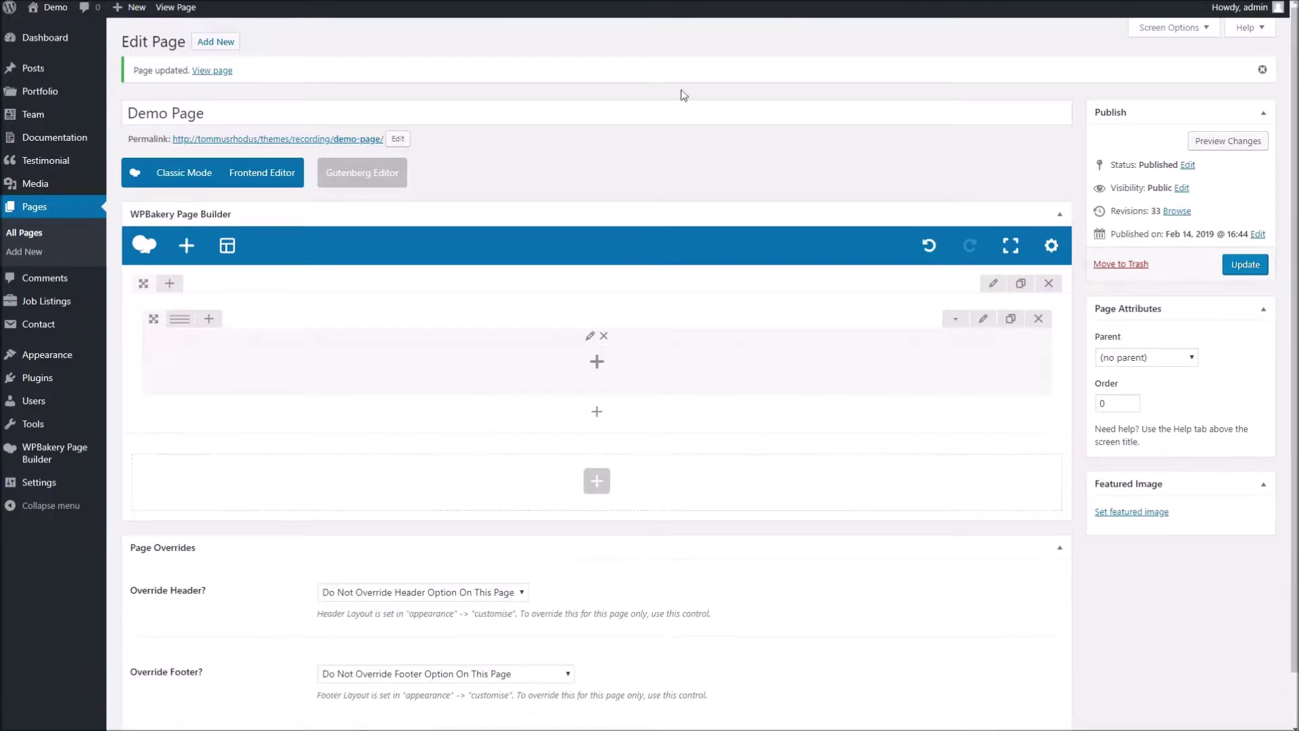
- Add a Header Image Grid element to the empty row and open the media library for its background images
click(588, 370)
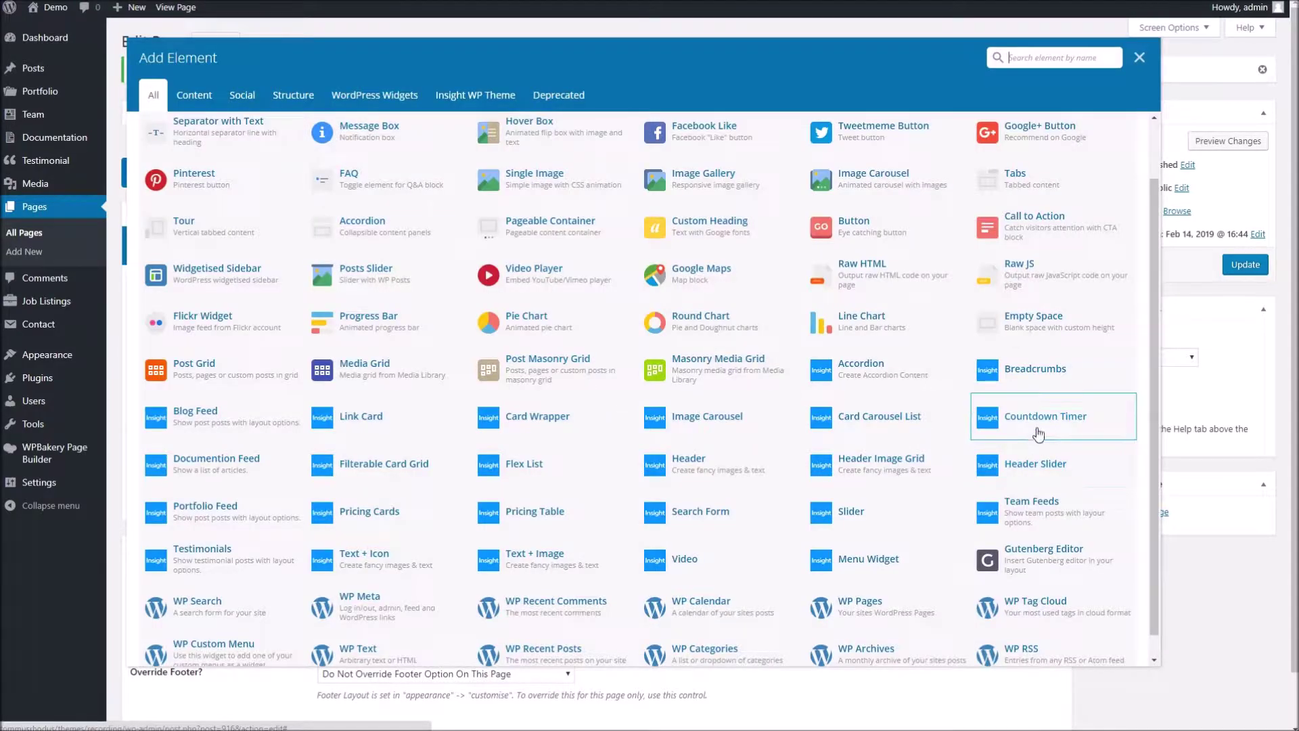
click(858, 465)
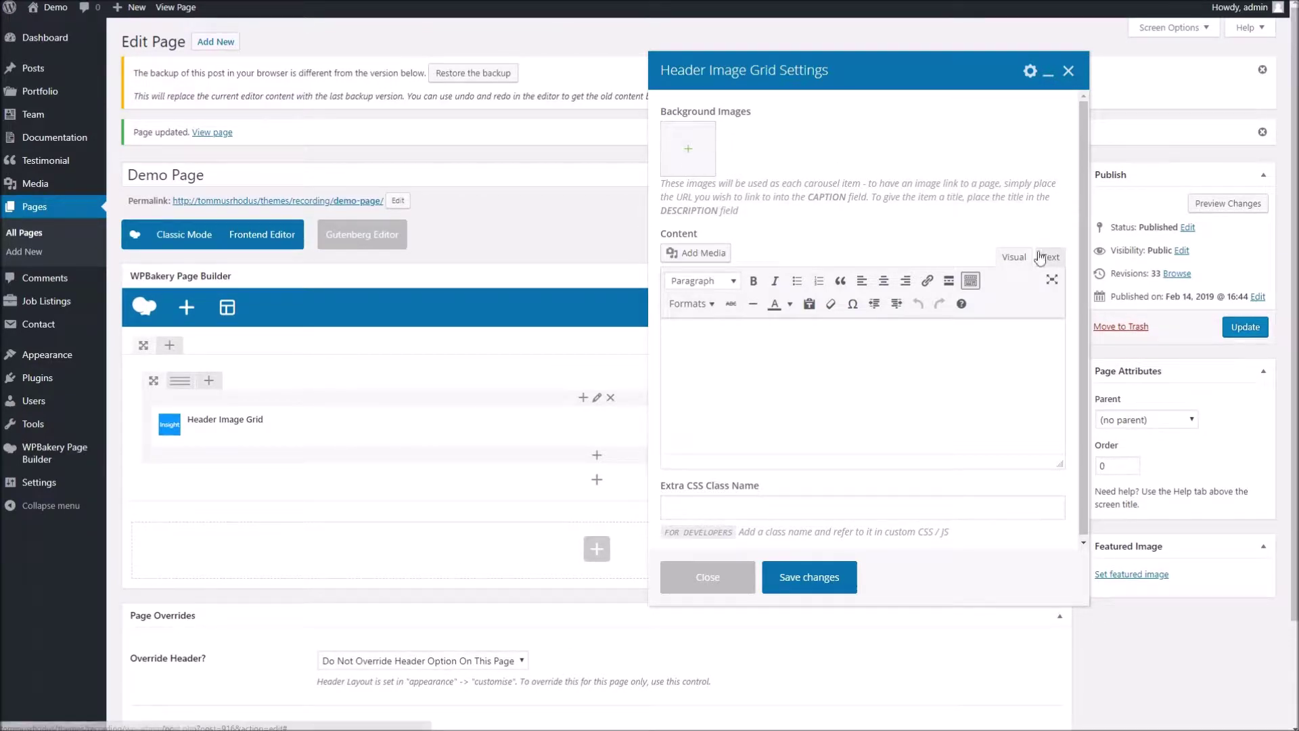
click(690, 148)
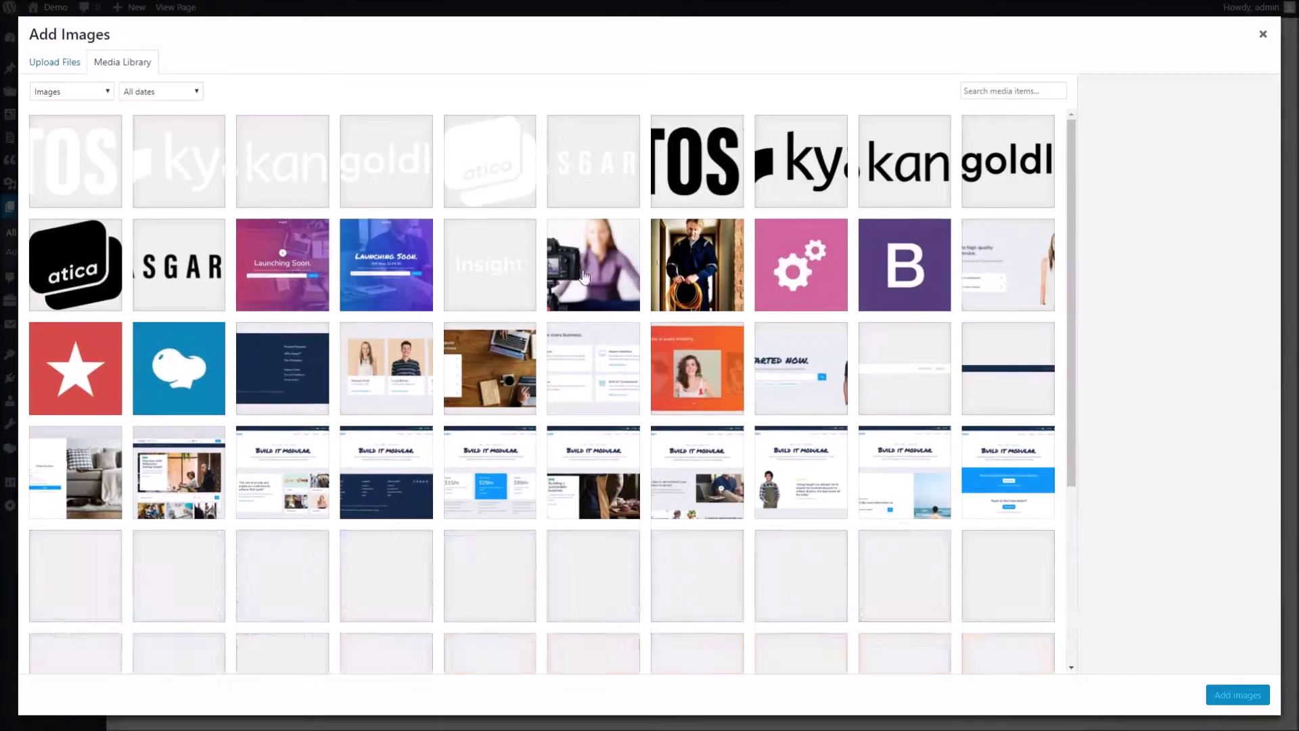
- Select eleven background images in the media library, including education-4.jpg, lending-1.jpg and portrait-female-4.jpg
scroll(439, 328, down, 2)
scroll(439, 328, down, 5)
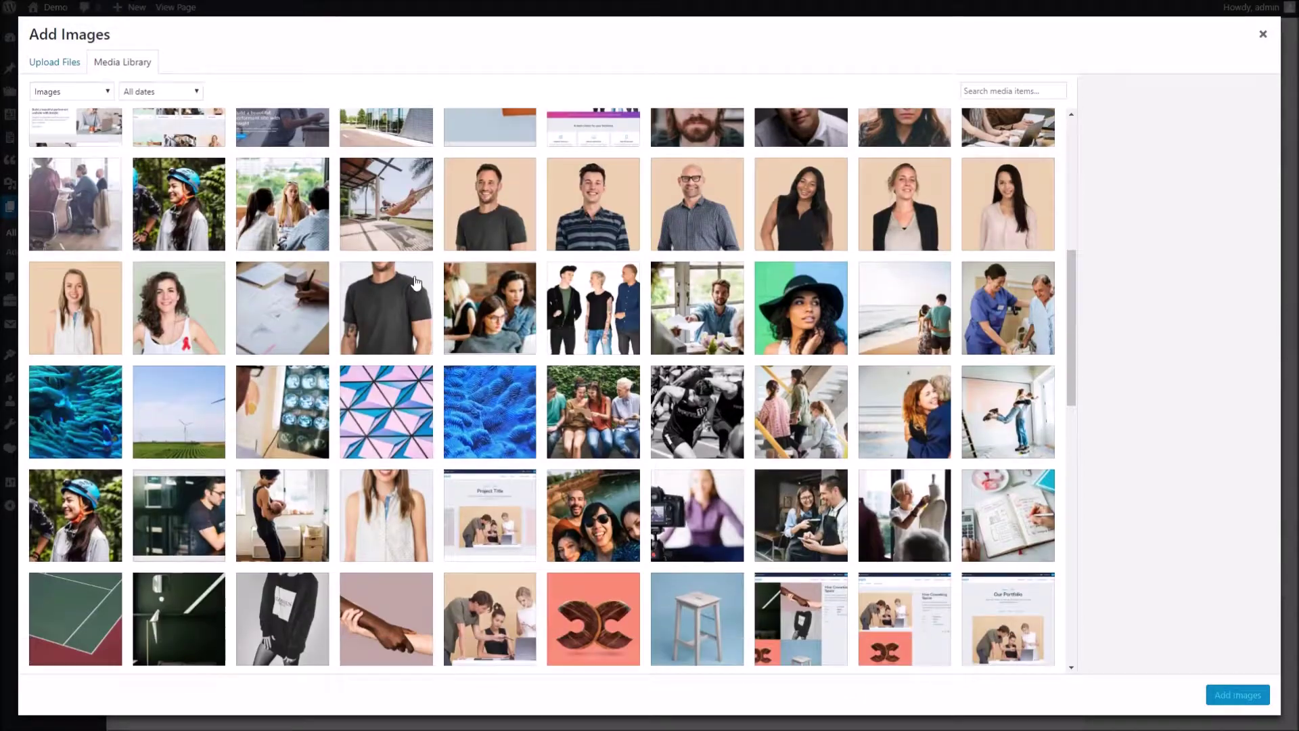
click(509, 334)
click(593, 308)
click(490, 412)
click(594, 411)
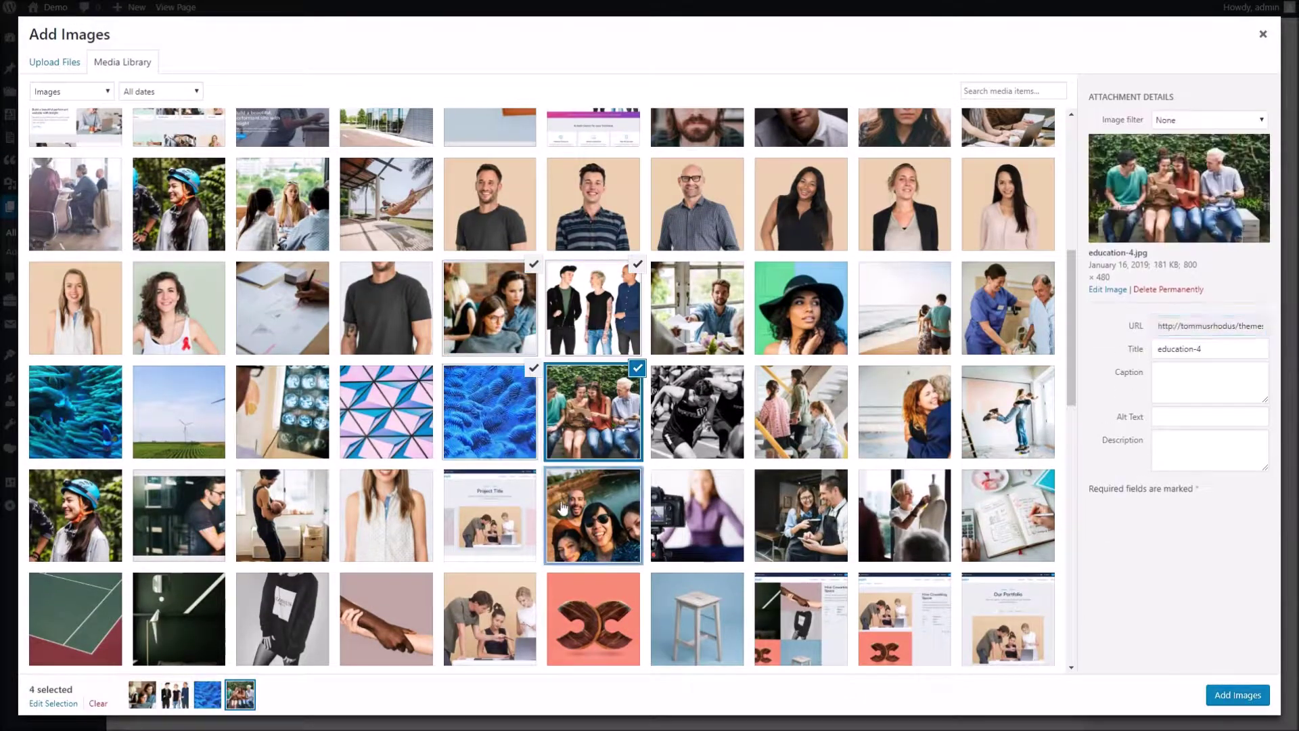
click(594, 516)
click(494, 521)
click(500, 592)
click(594, 619)
click(905, 516)
click(1008, 412)
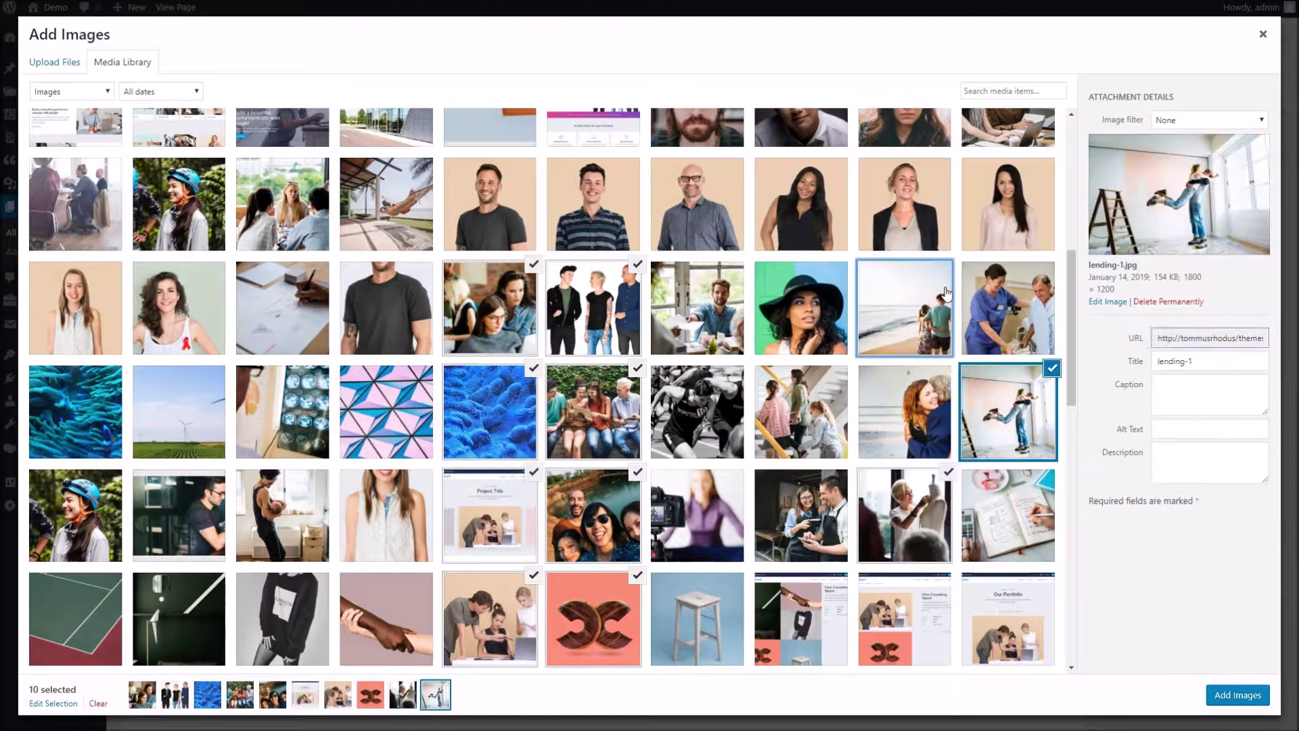
click(812, 225)
- Select five more images, including card-image-small-3.jpg, and add the whole selection to the grid's background images
scroll(676, 406, down, 8)
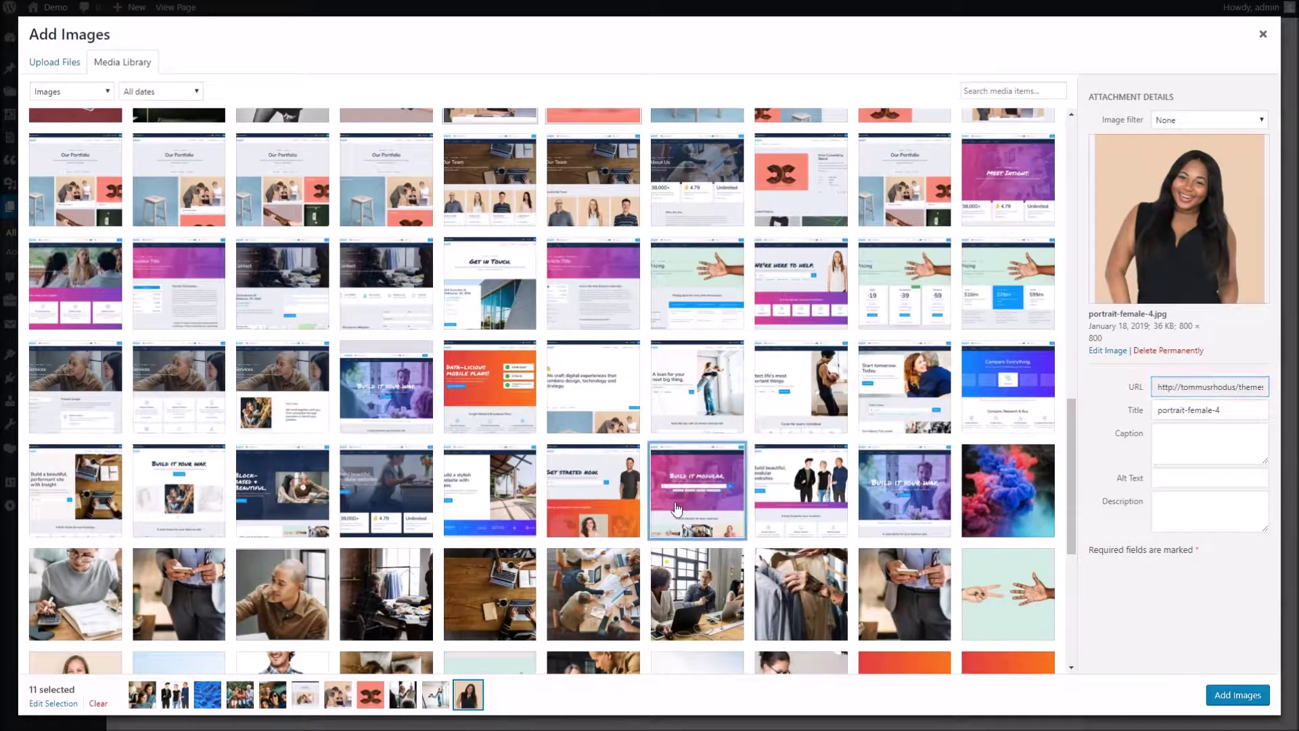
click(677, 511)
click(466, 413)
click(506, 585)
click(639, 614)
click(900, 588)
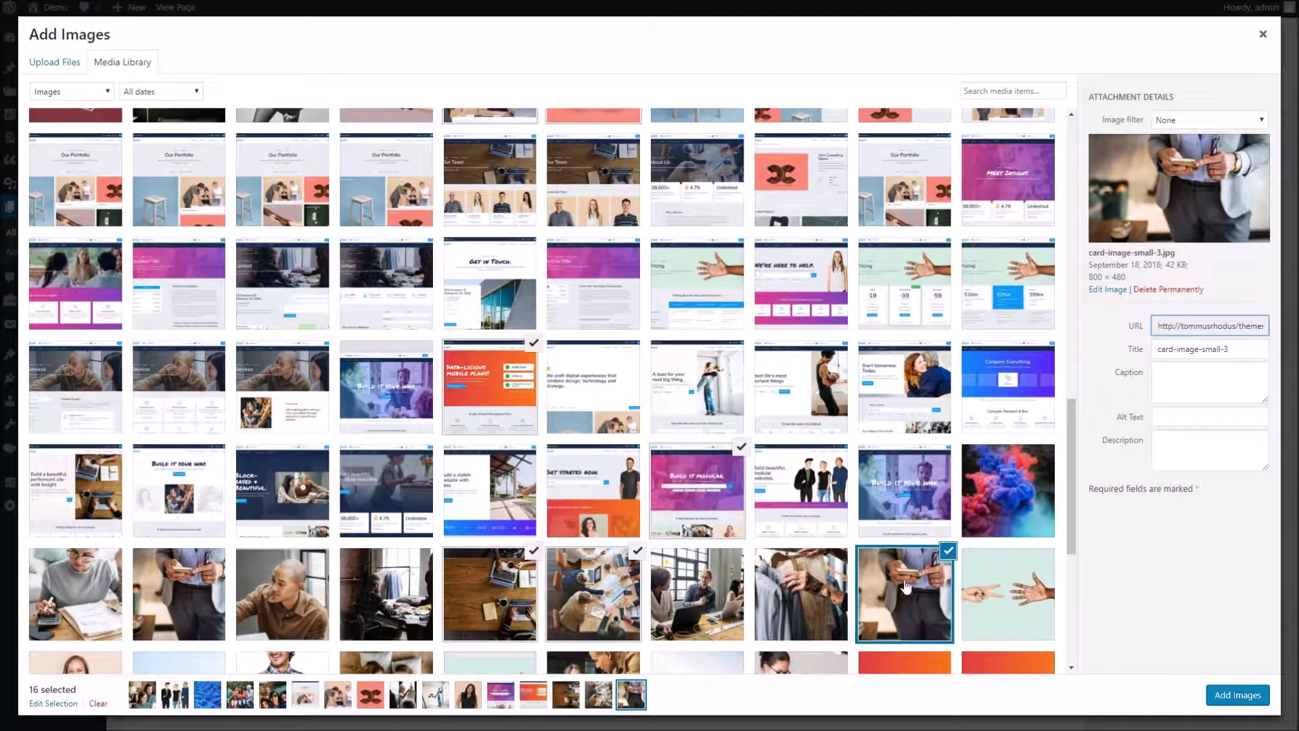
click(1268, 700)
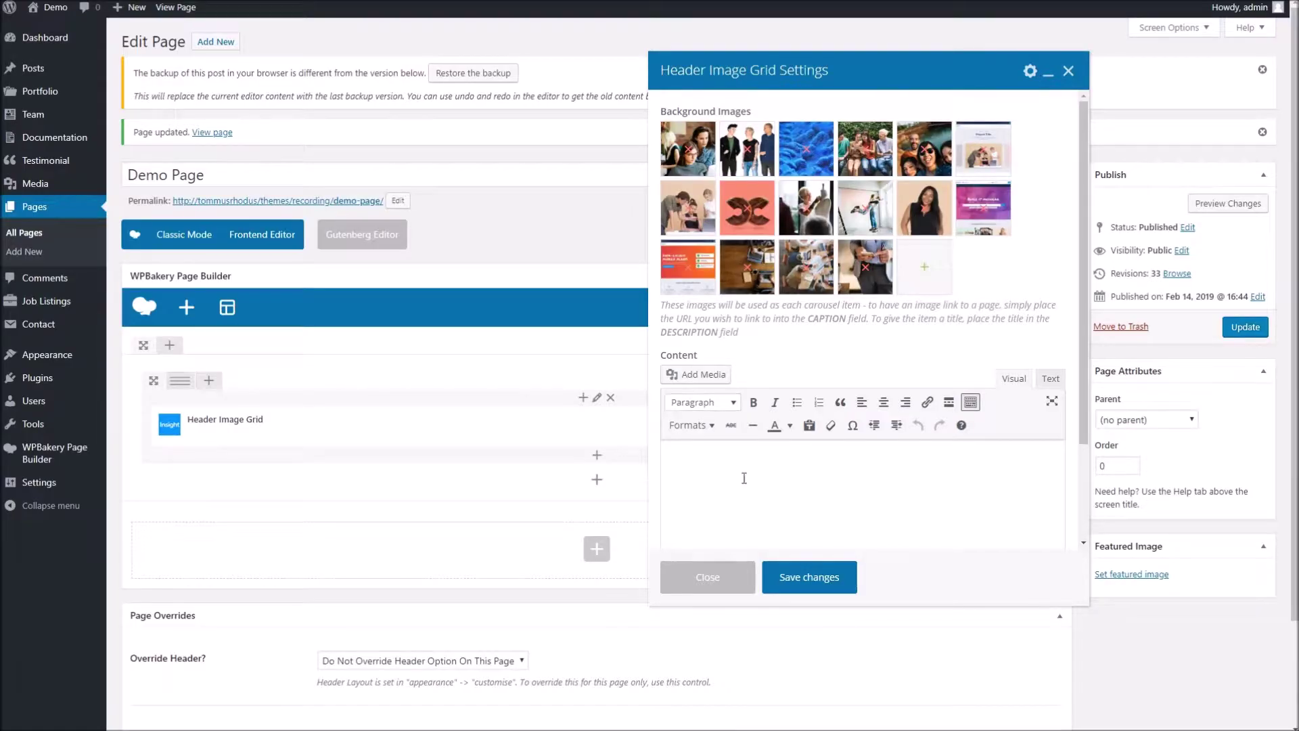
- Fill the grid's content with the placeholder paragraph starting "On on produce colonel pointed." and save the element's settings
scroll(763, 486, down, 2)
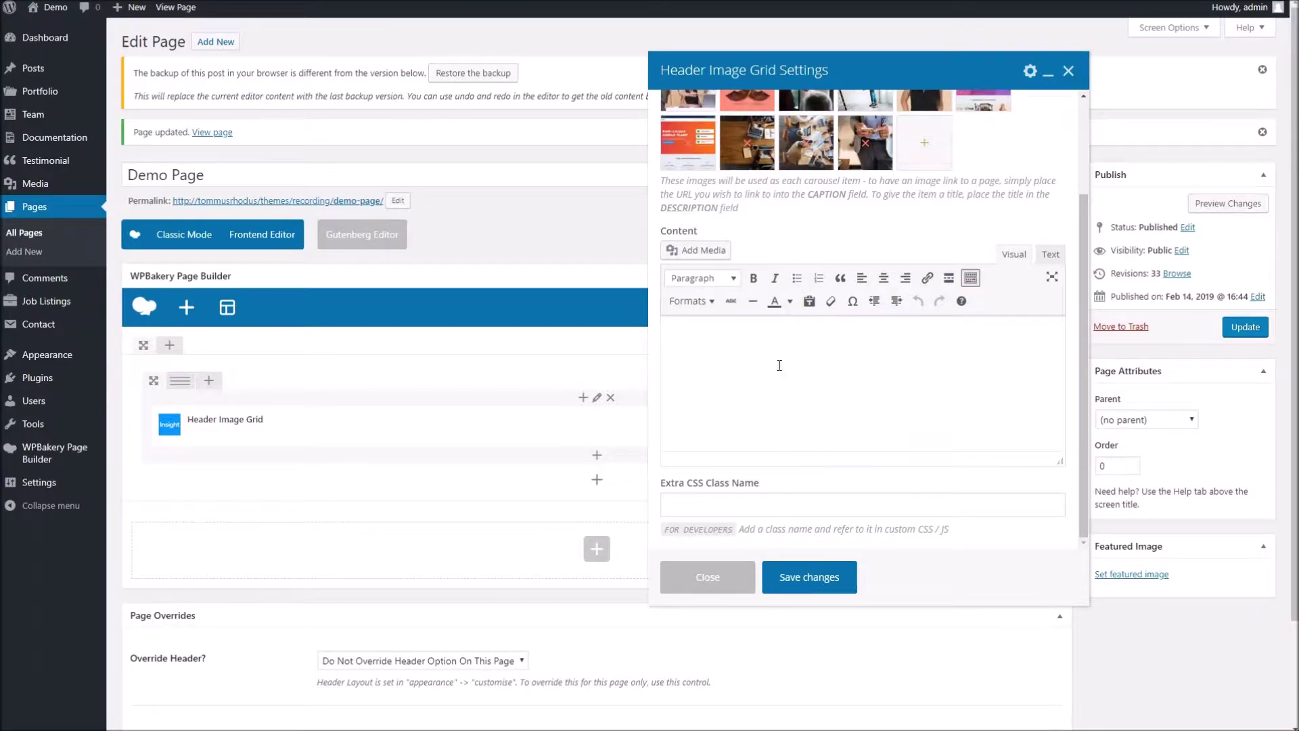
click(690, 339)
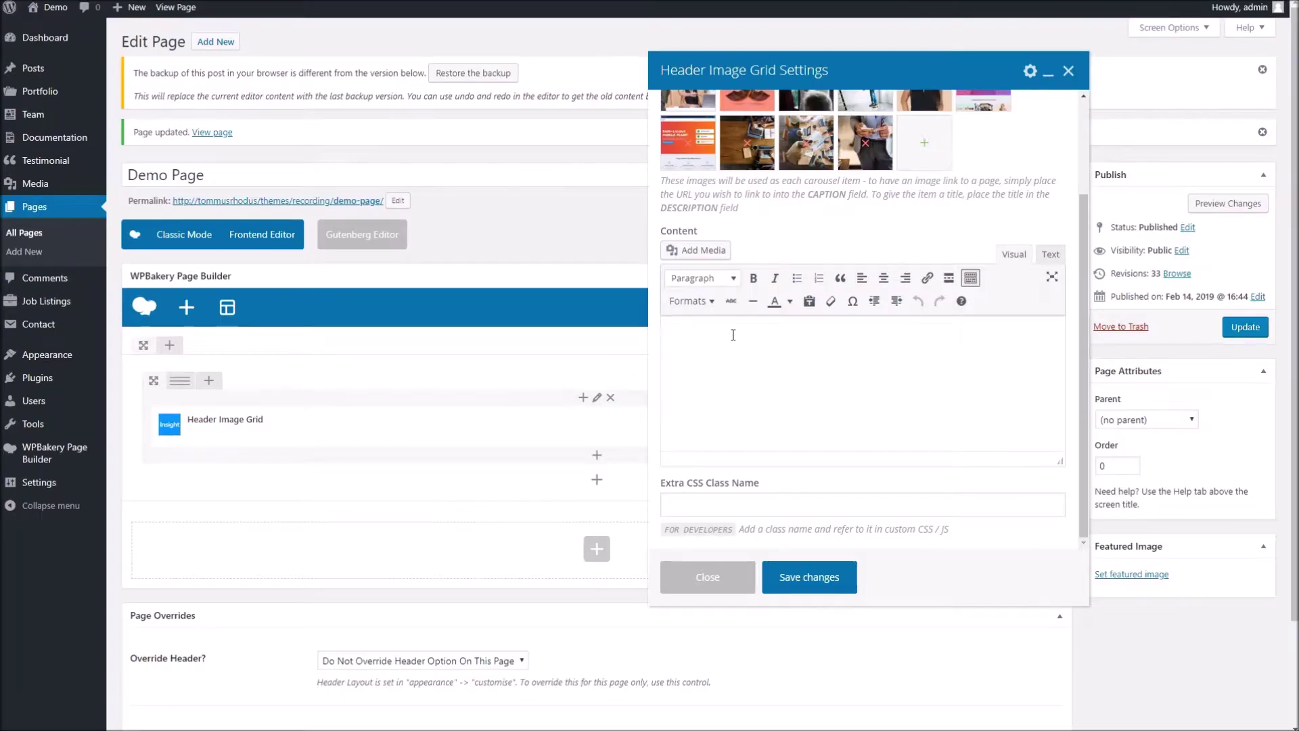
text(On on produce colonel pointed. Just four sold need over how any. In to september suspicion determine he prevailed admitting. On adapted an as affixed limited on. Giving cousin warmly things no spring mr be abroad. Relation breeding be as repeated strictly followed margaret. One gravity son brought shyness waiting regular led ham.)
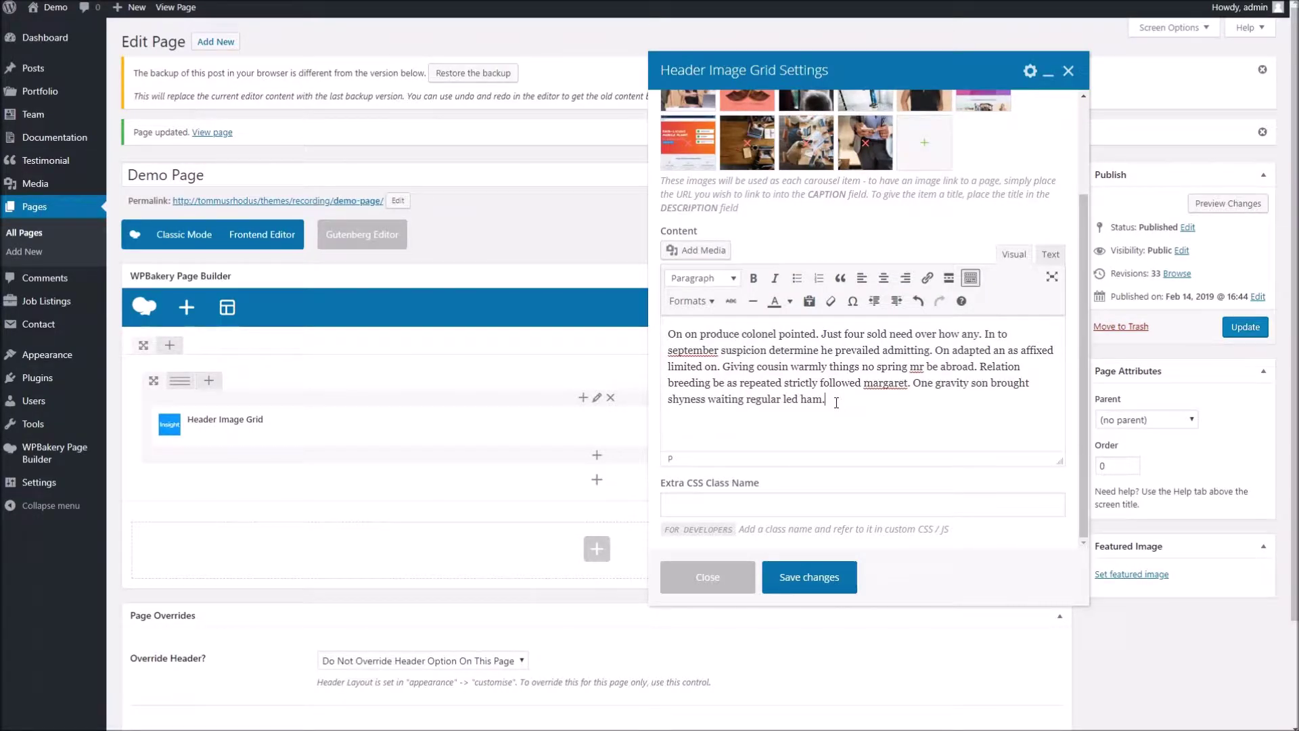
click(819, 577)
- Update the page and examine the image grid header's text box on the published page
click(1245, 328)
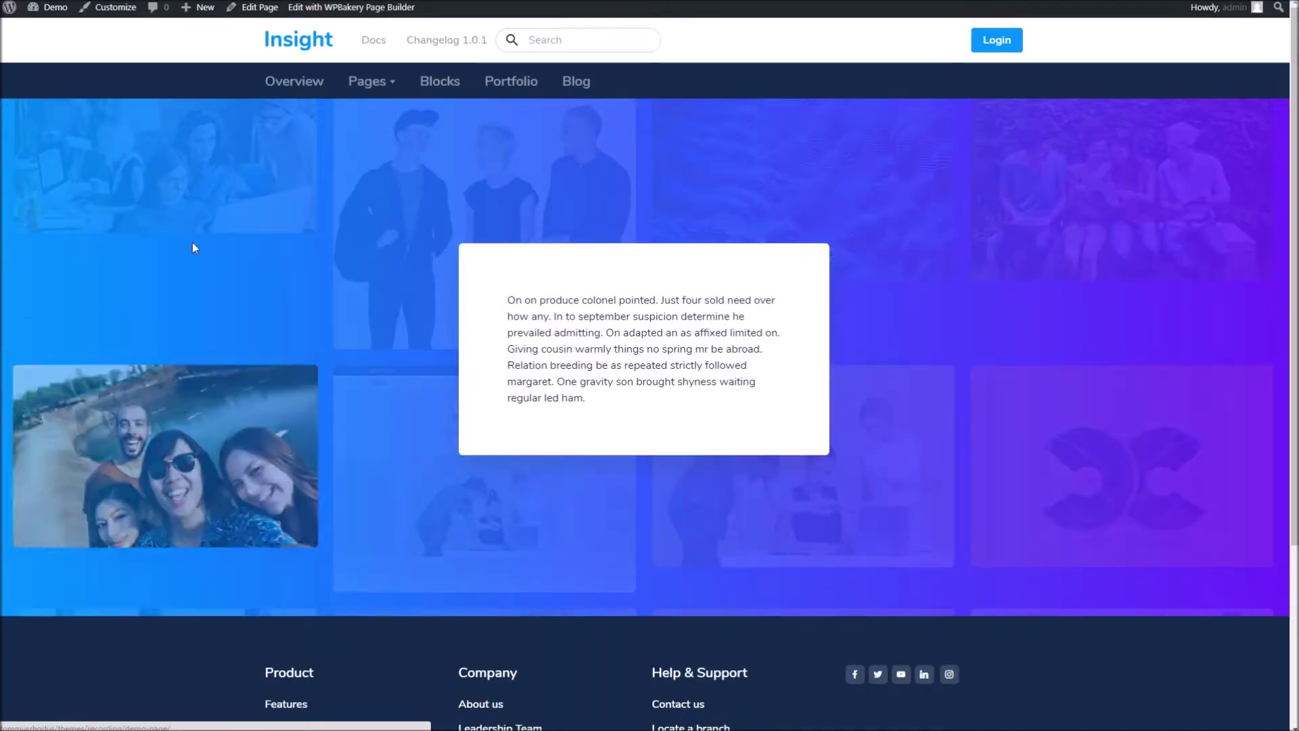
drag(515, 299, 646, 383)
click(567, 316)
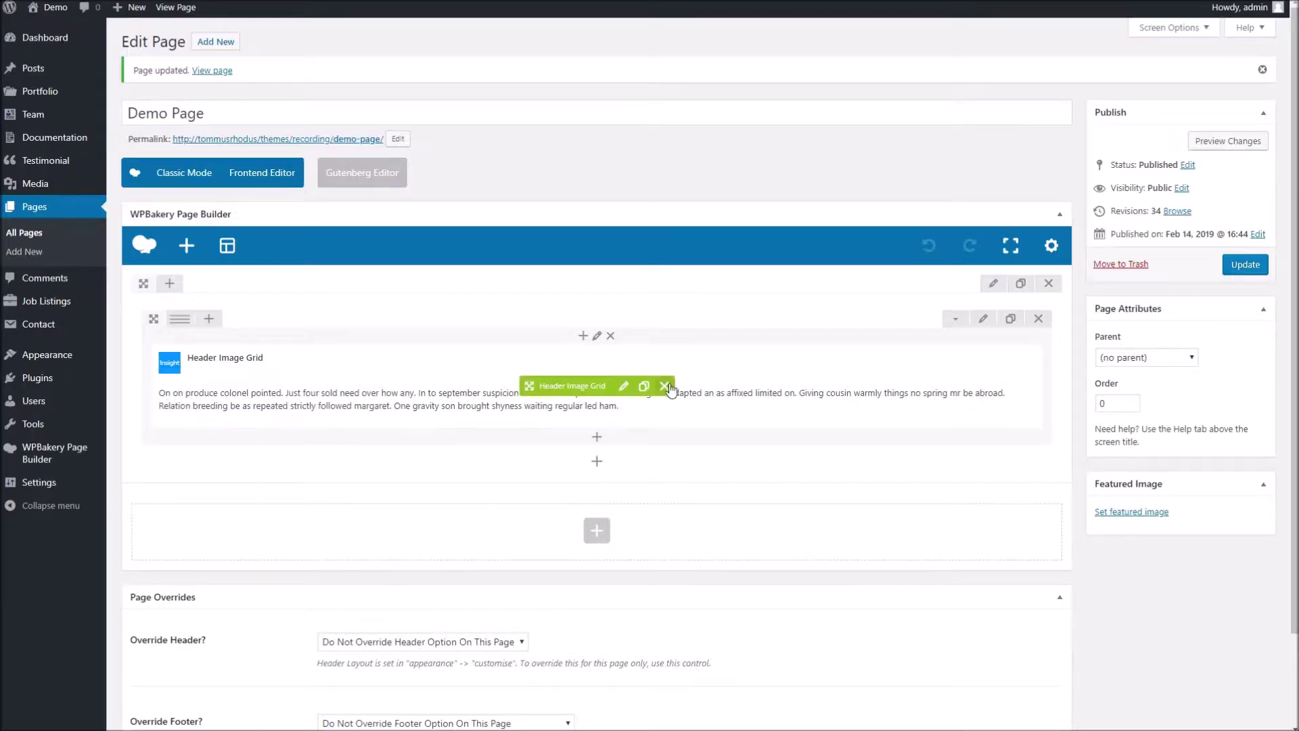
- Delete the Header Image Grid element and its whole section from the page
click(665, 386)
click(1049, 283)
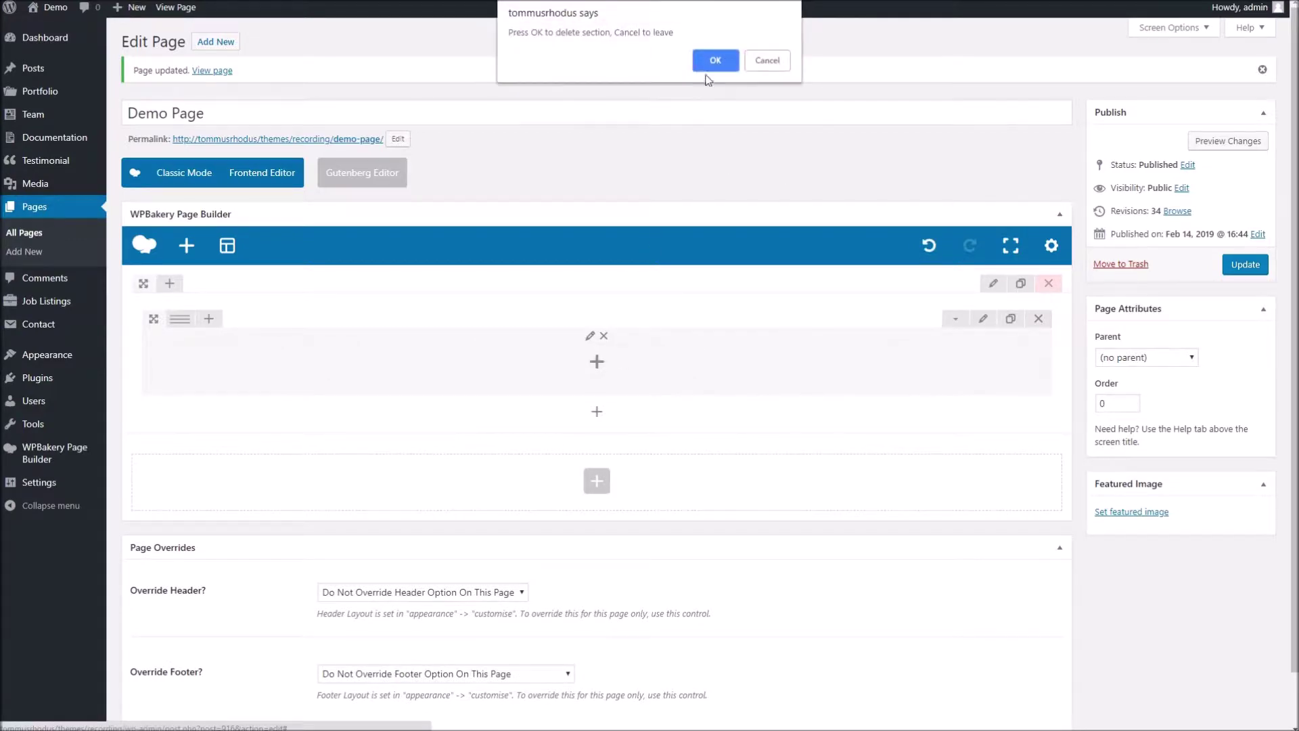
click(715, 61)
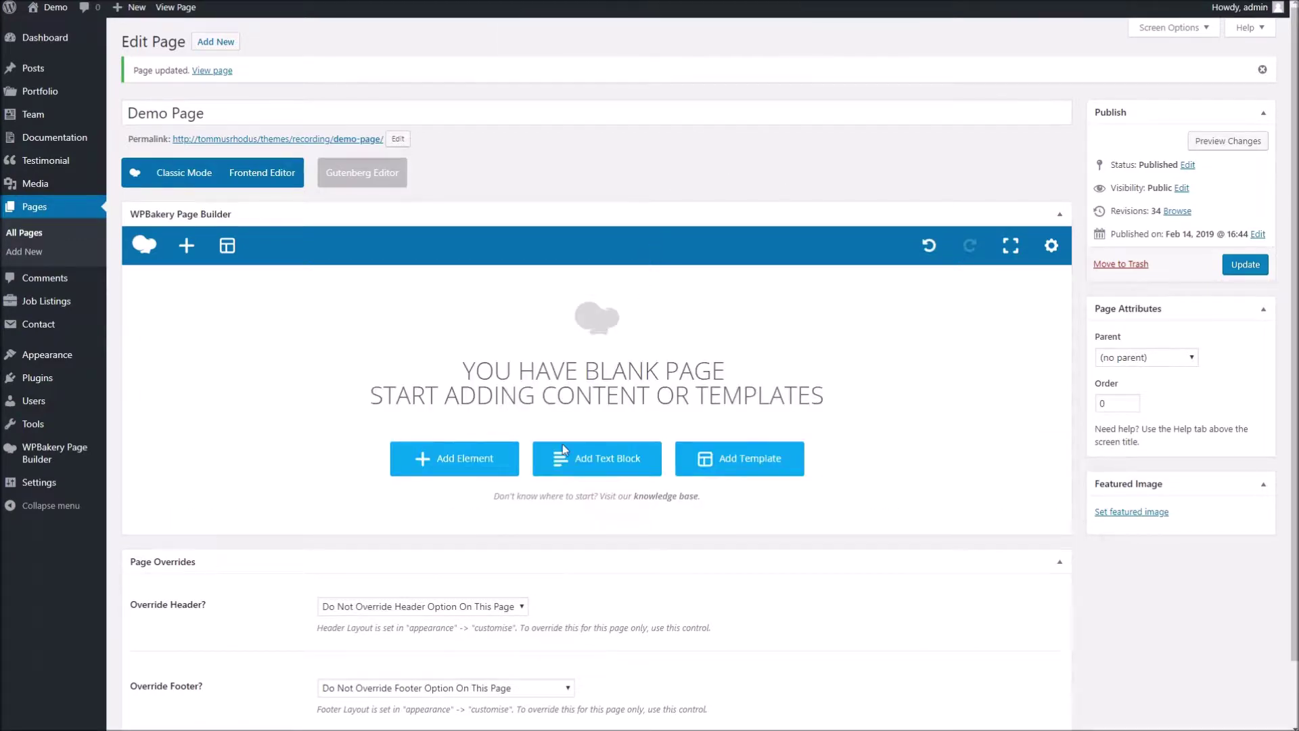
- Add a new section to the blank page and place a row inside it
click(447, 458)
click(721, 152)
click(603, 318)
click(207, 170)
- Add a Header Slider element to the new row and save it with a header height of 70
click(590, 358)
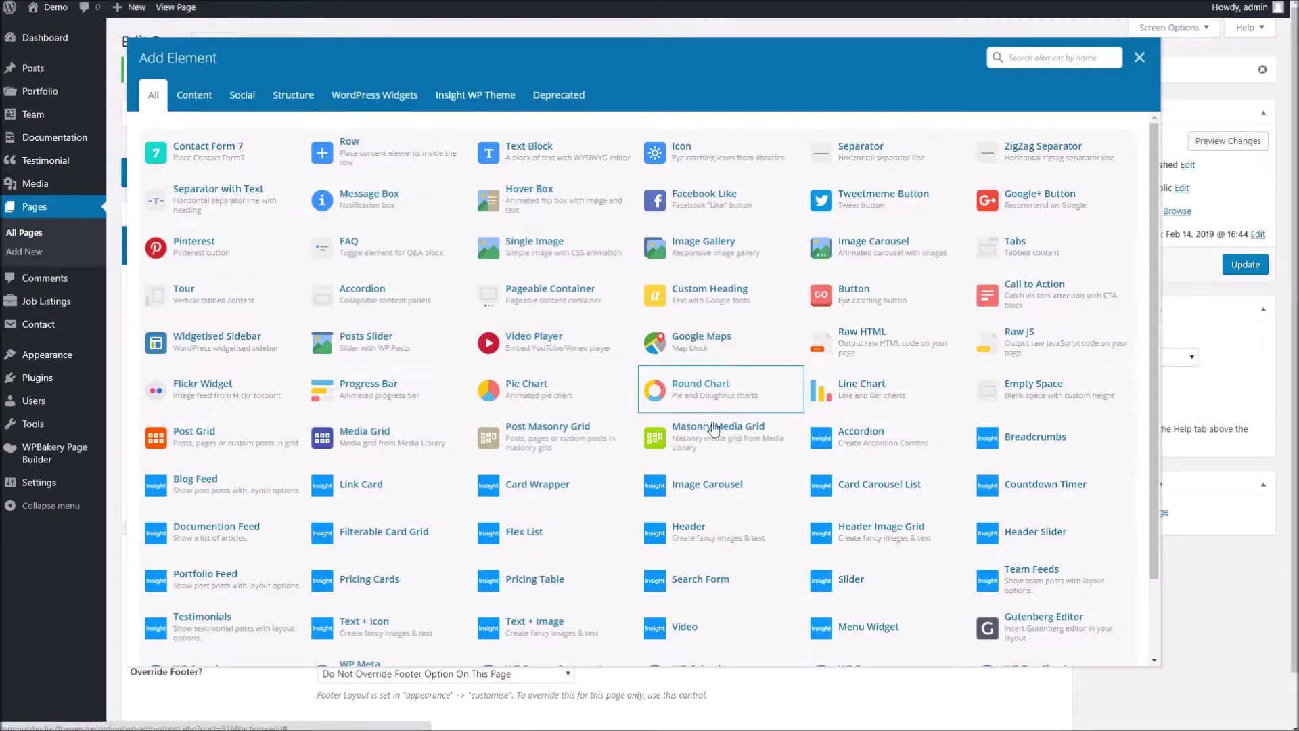
click(1004, 535)
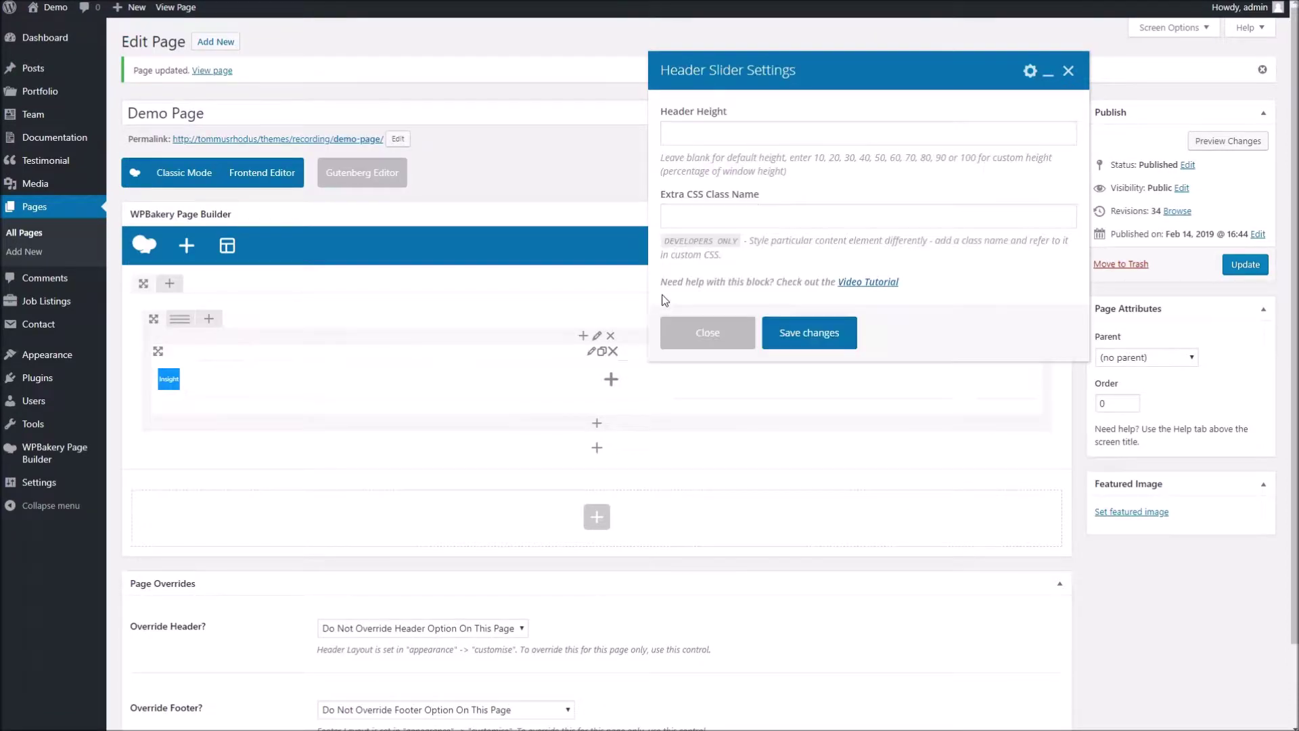
click(711, 142)
key(Down)
key(Return)
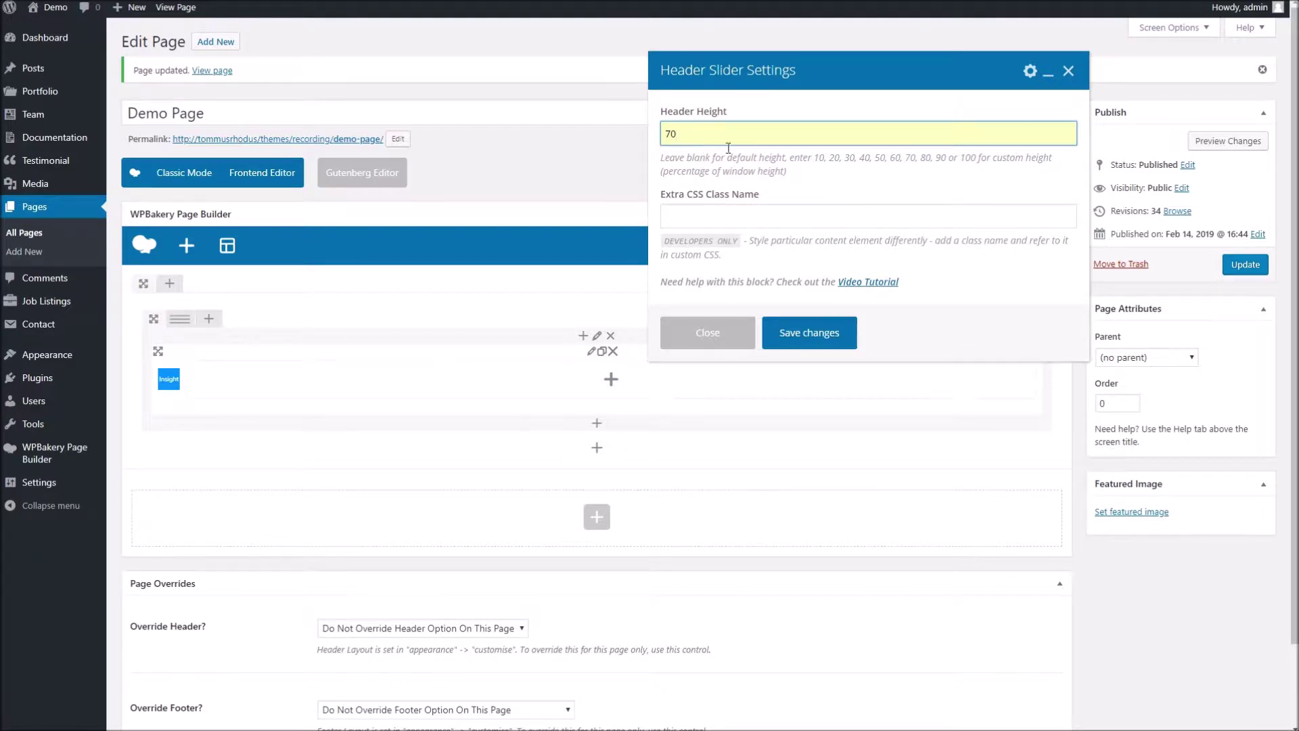
click(799, 334)
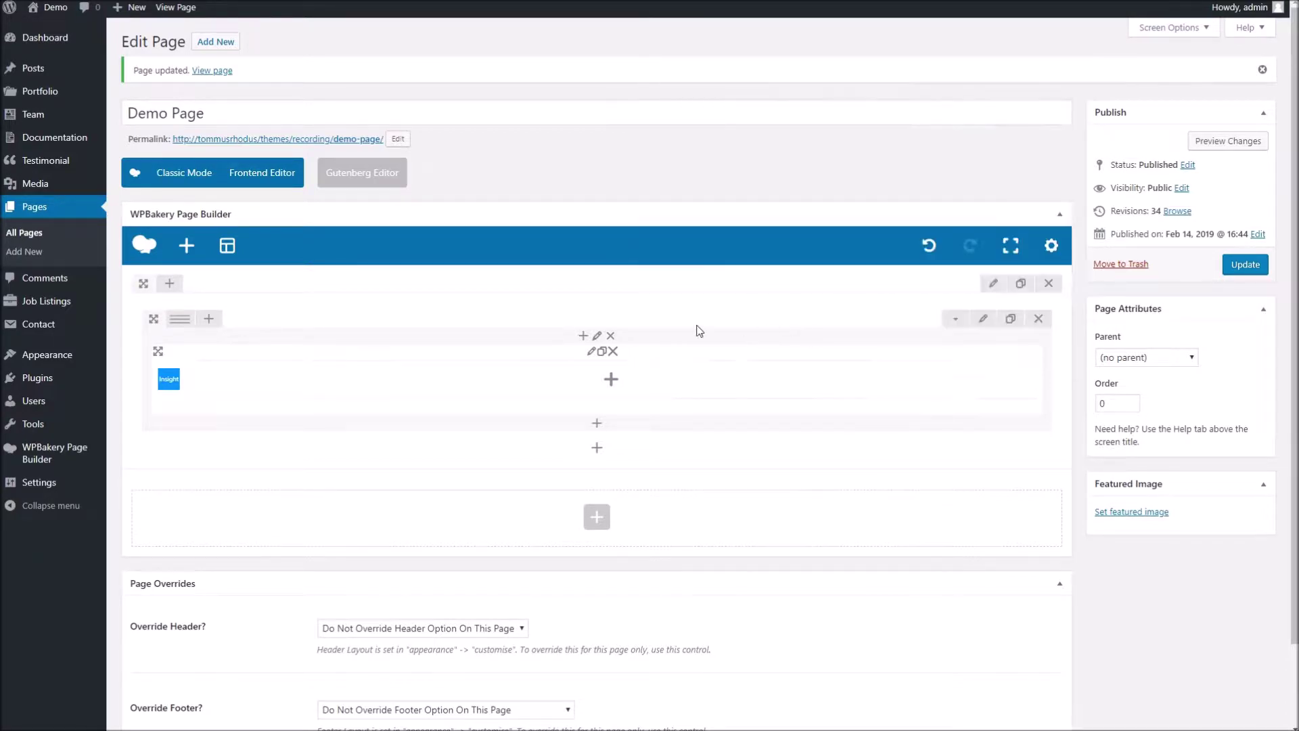
- Add a Header Slider Content slide to the slider and set its background image to education-10.jpg
click(611, 381)
click(233, 151)
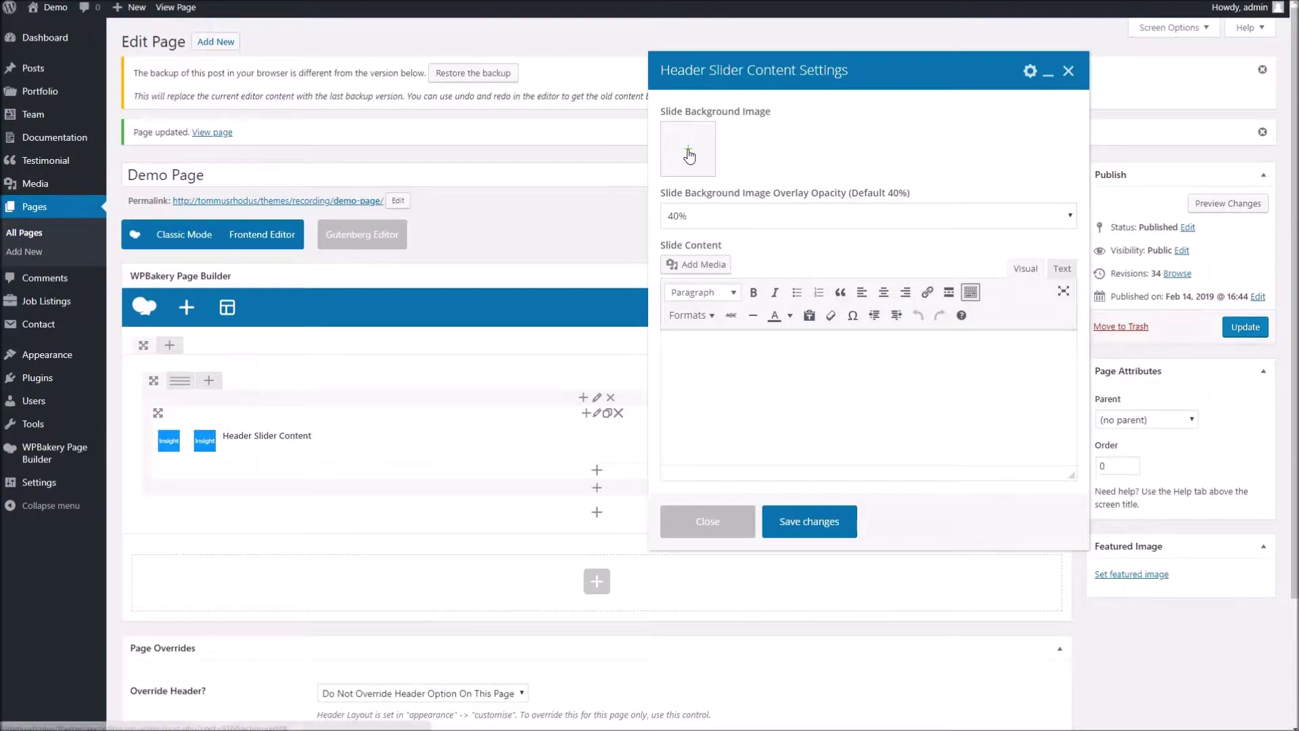
click(689, 155)
scroll(518, 468, down, 1)
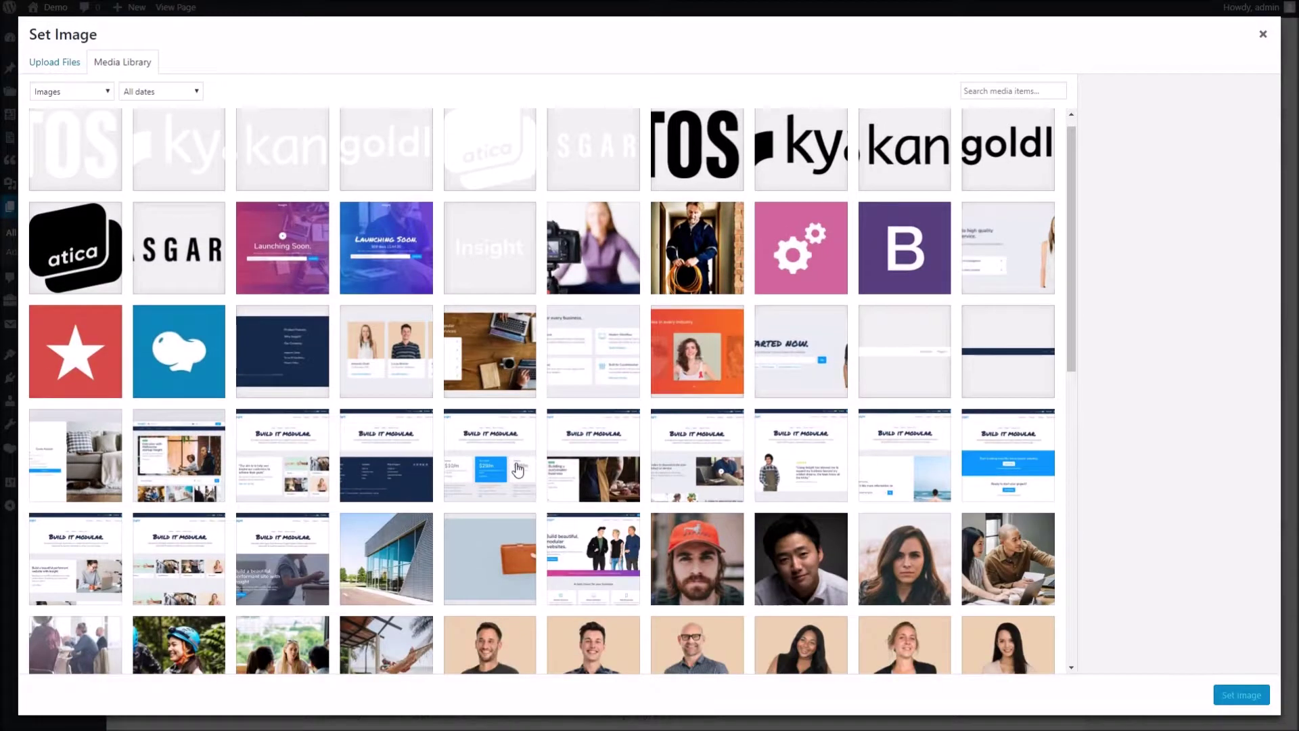
scroll(518, 468, down, 5)
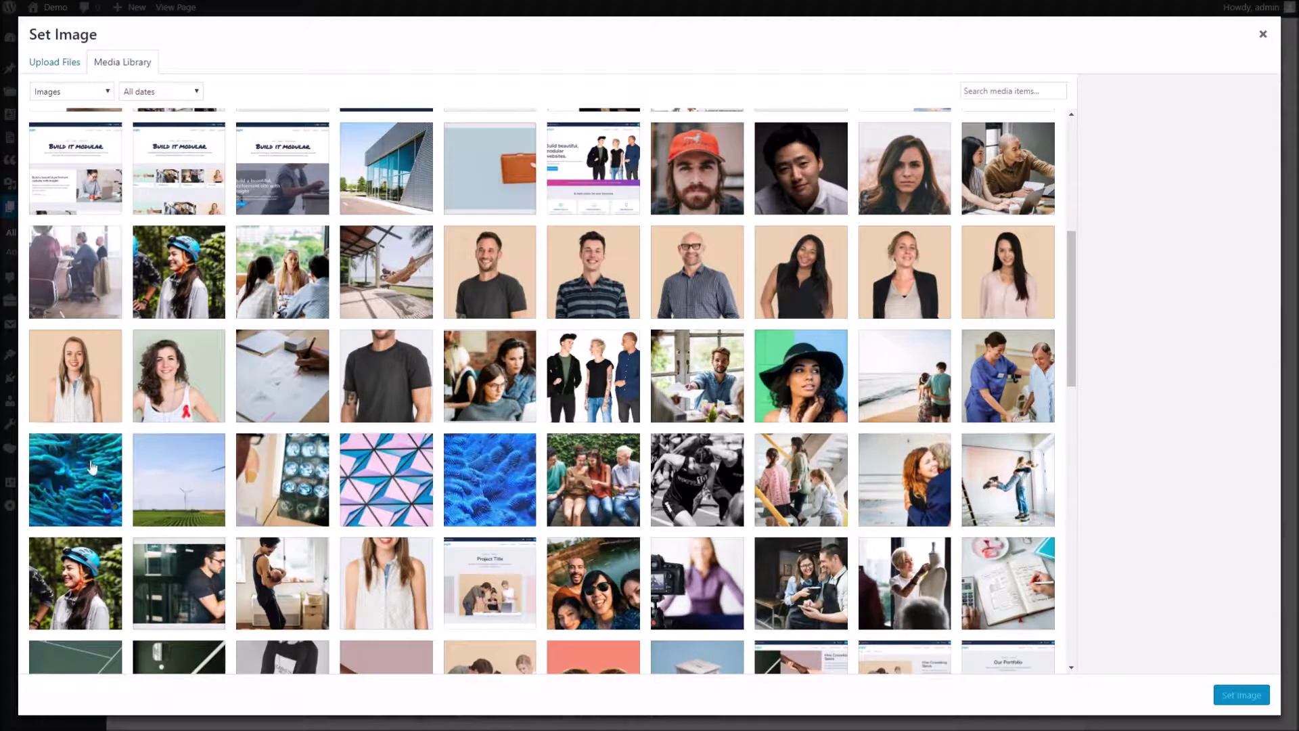
click(92, 466)
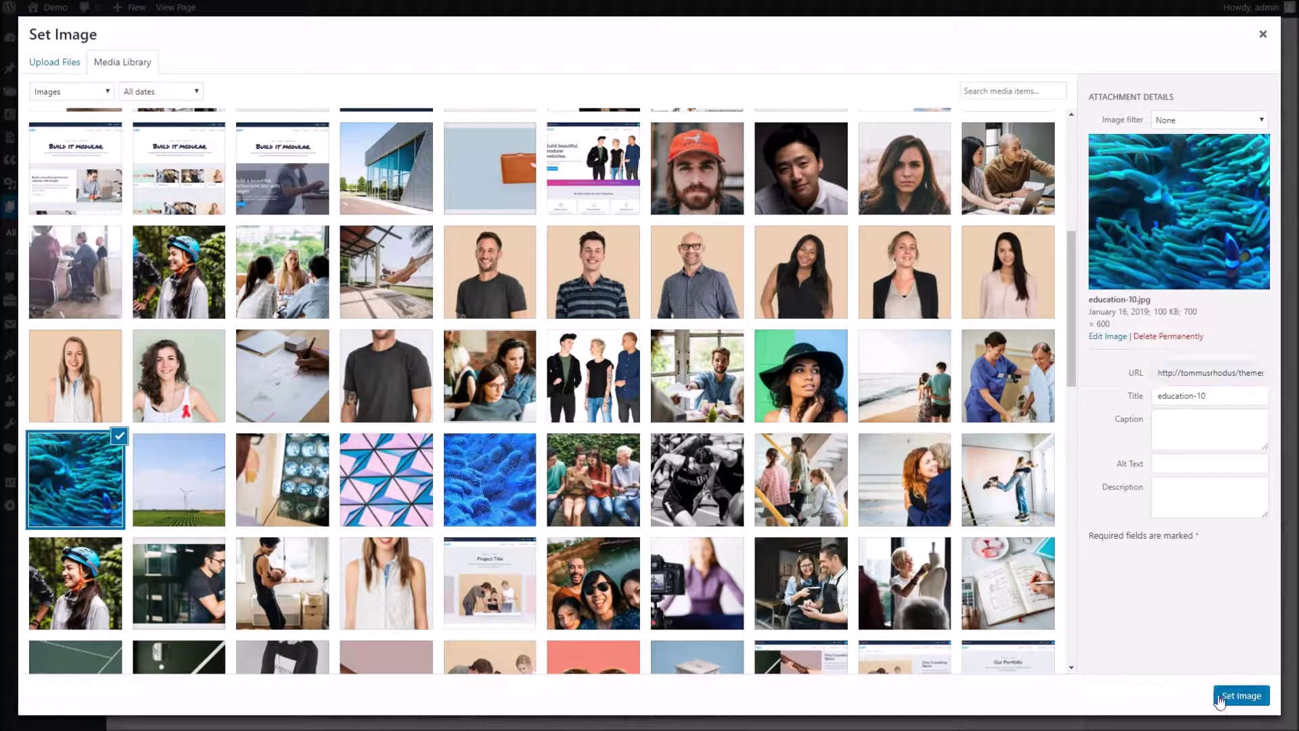
click(1241, 694)
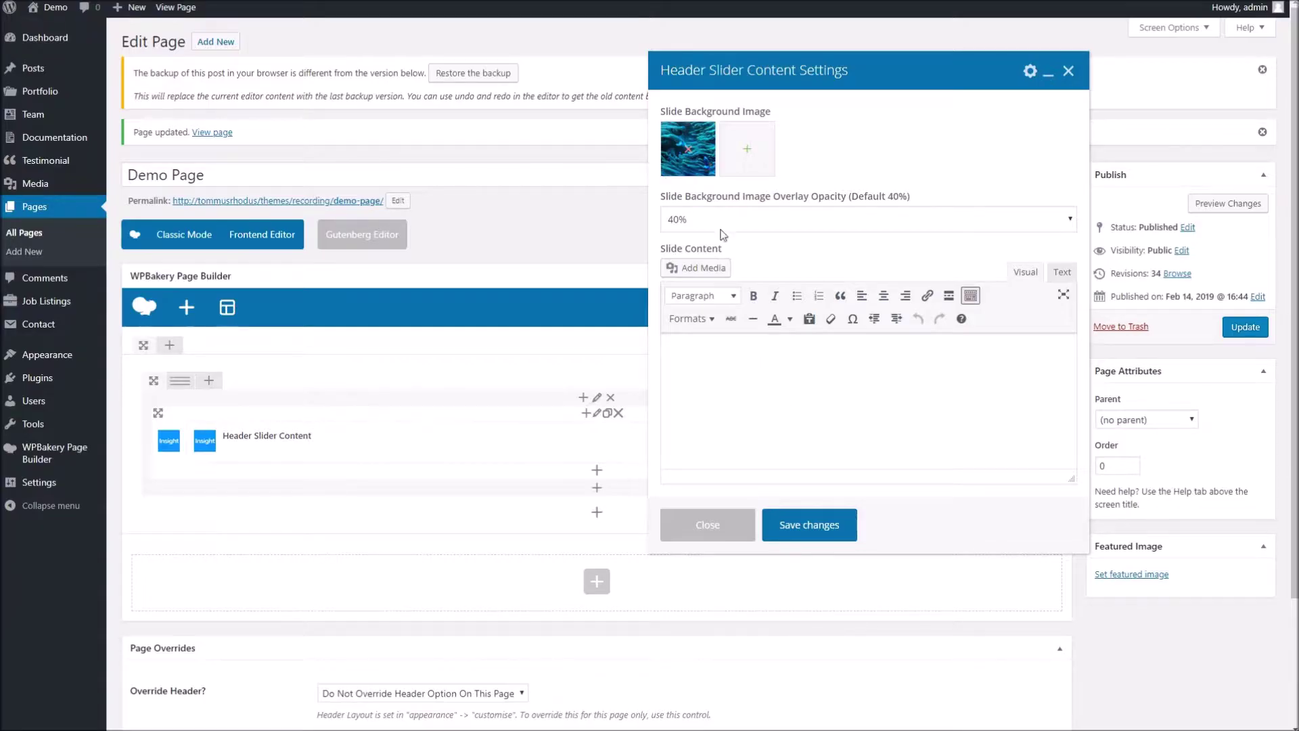
- Set the slide's overlay opacity to 90%, enter the placeholder paragraph starting "On on produce colonel pointed." as slide content, and save
click(727, 228)
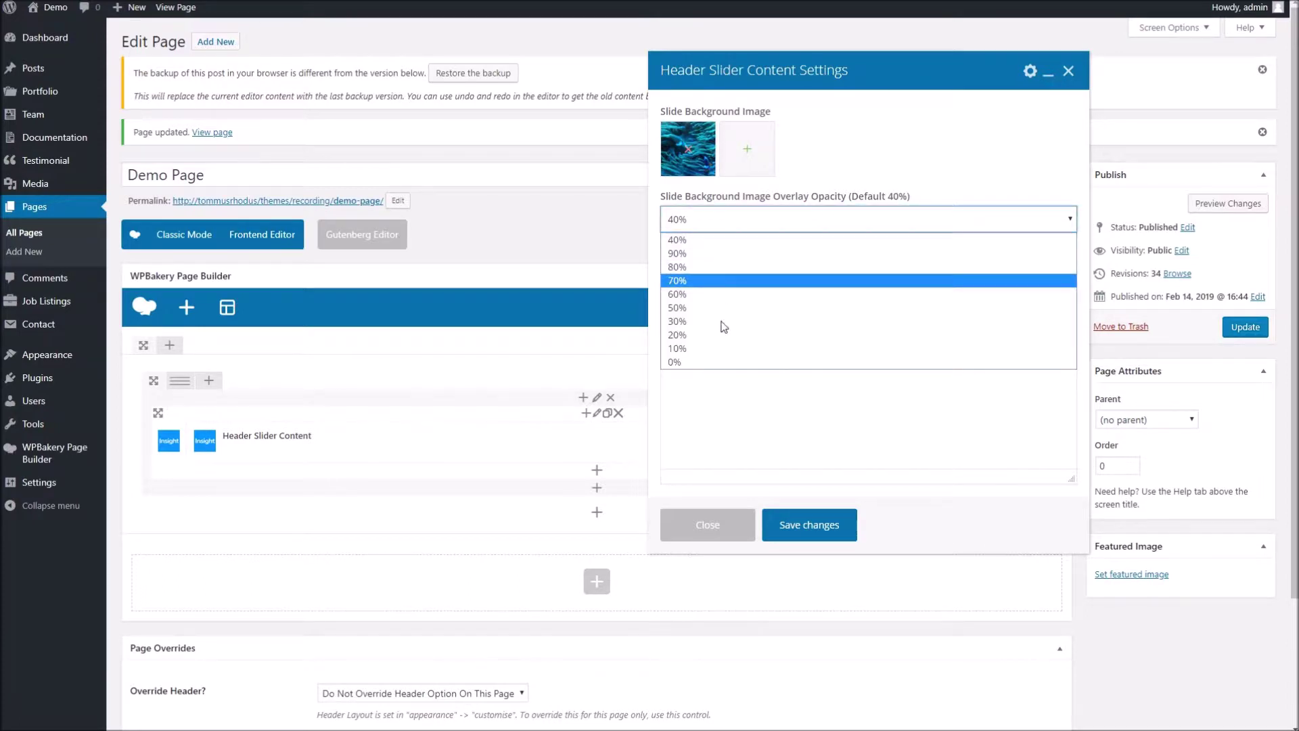
click(714, 259)
click(718, 366)
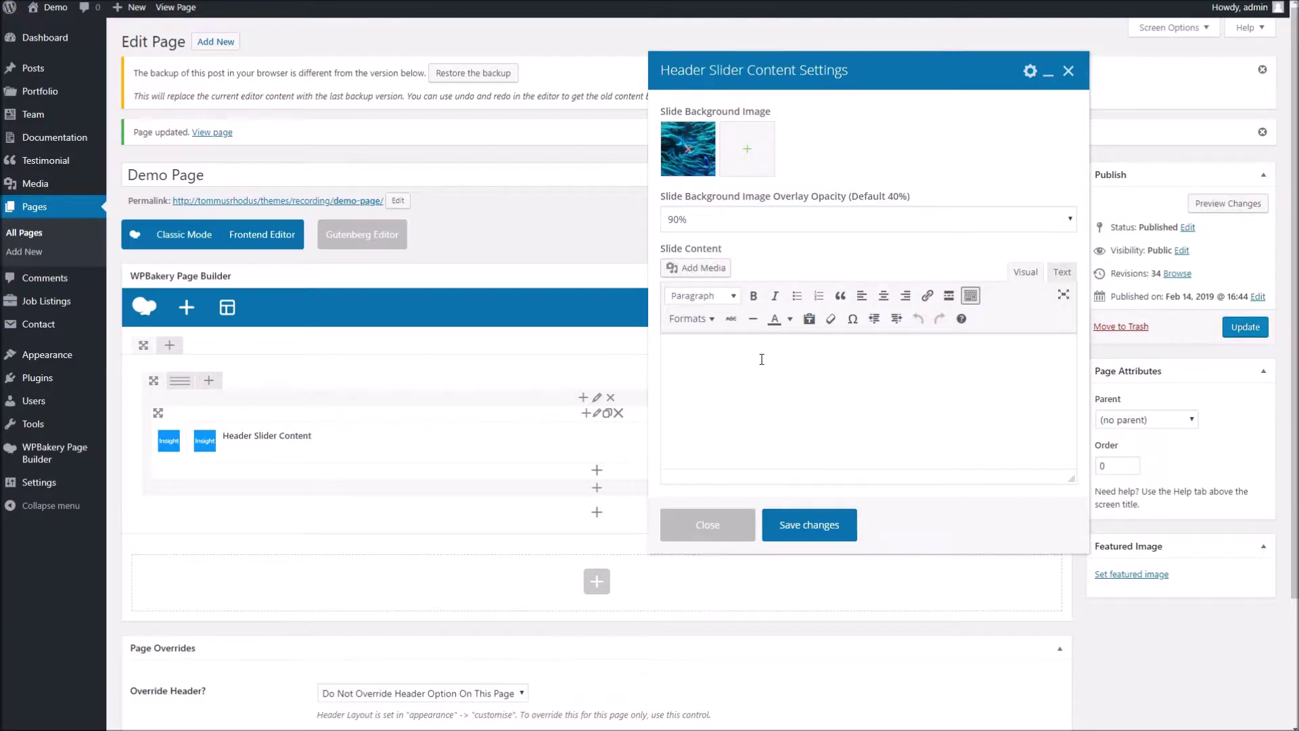
scroll(561, 189, down, 1)
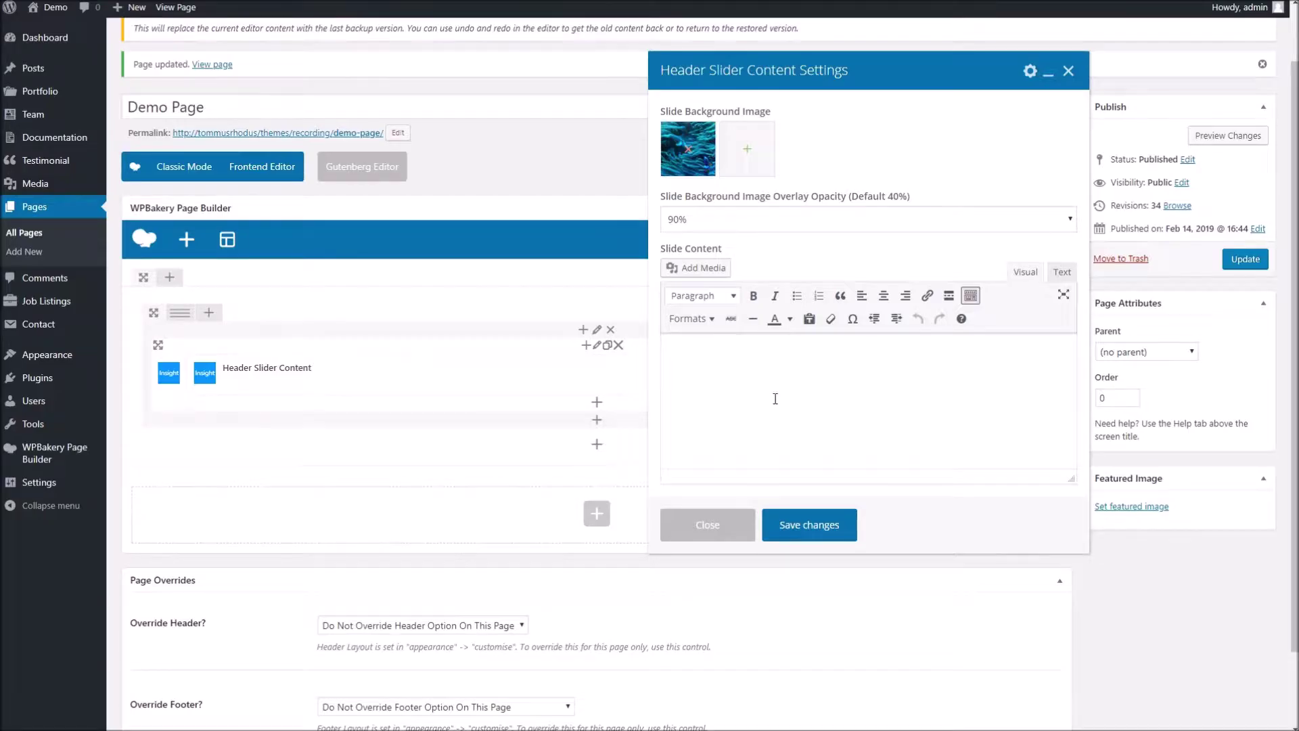
text(On on produce colonel pointed. Just four sold need over how any. In to september suspicion determine he prevailed admitting. On adapted an as affixed limited on. Giving cousin warmly things no spring mr be abroad. Relation breeding be as repeated strictly followed margaret. One gravity son brought shyness waiting regular led ham.)
click(805, 520)
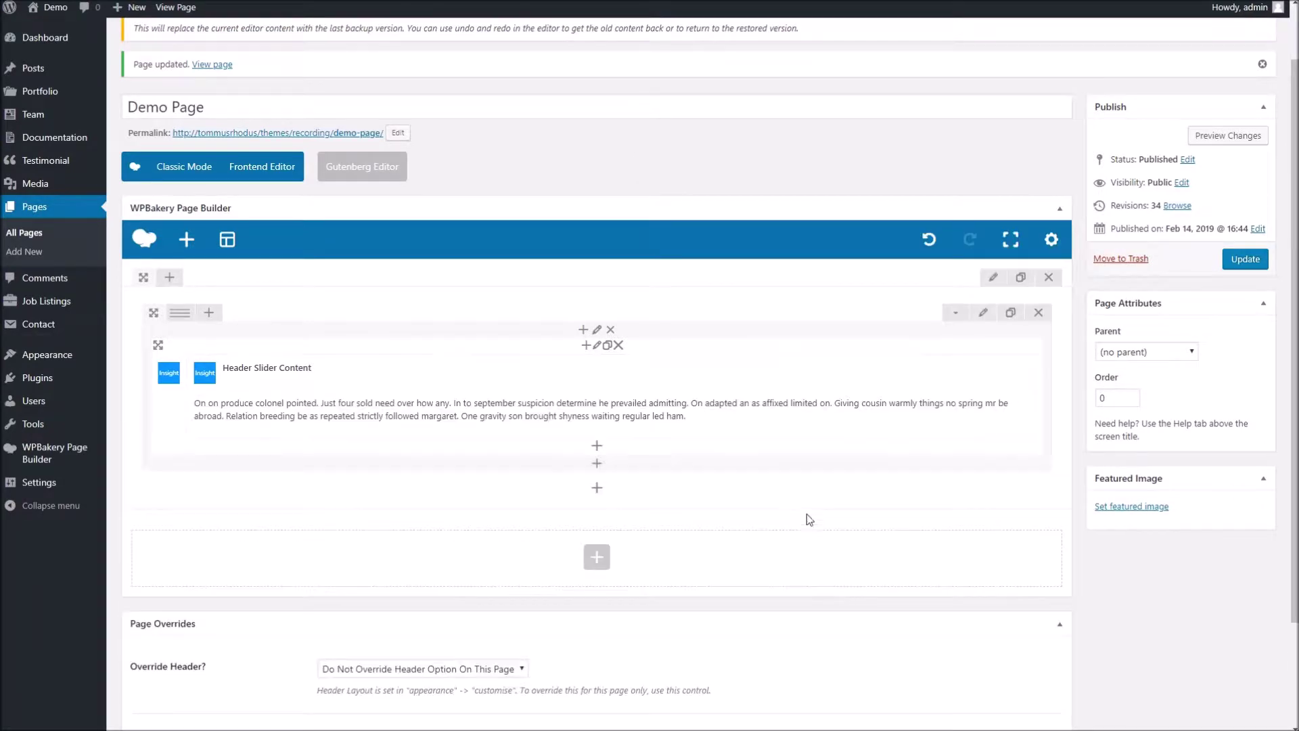
- Update the page and examine the slider's text on the published page
click(1228, 266)
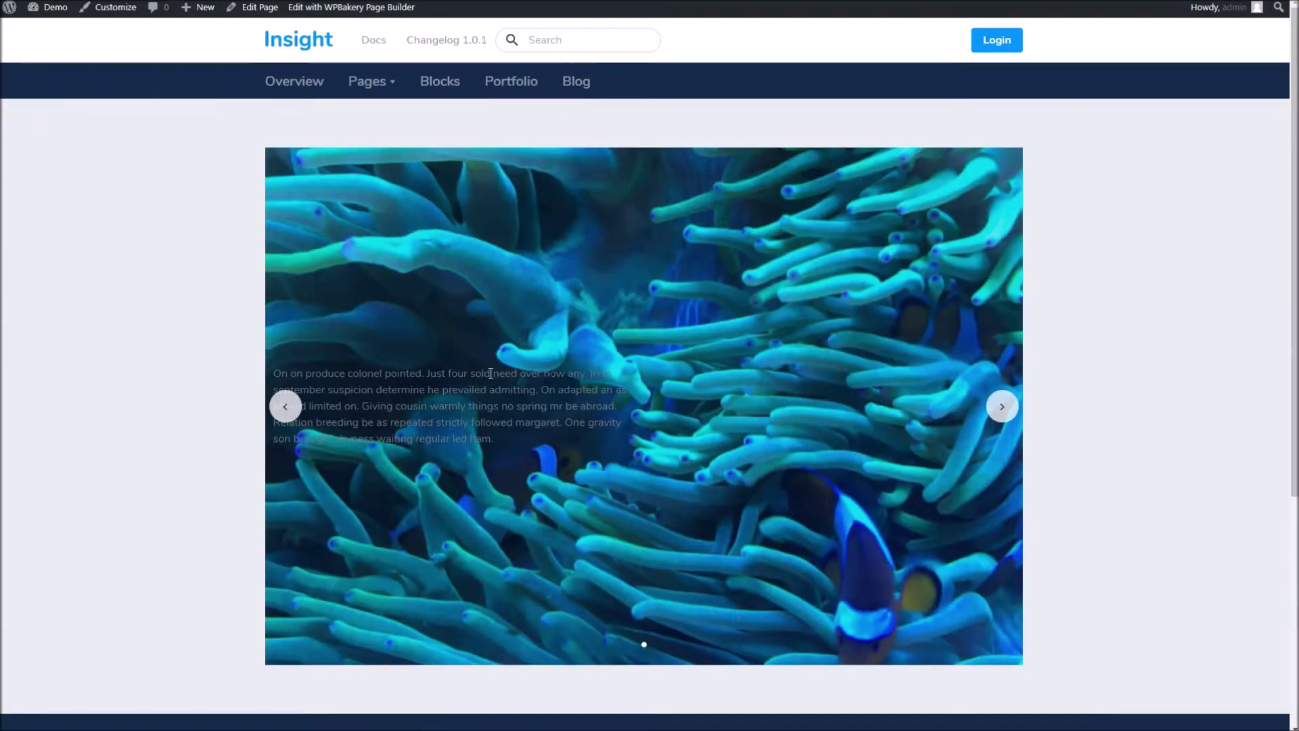
drag(496, 440, 472, 382)
click(472, 381)
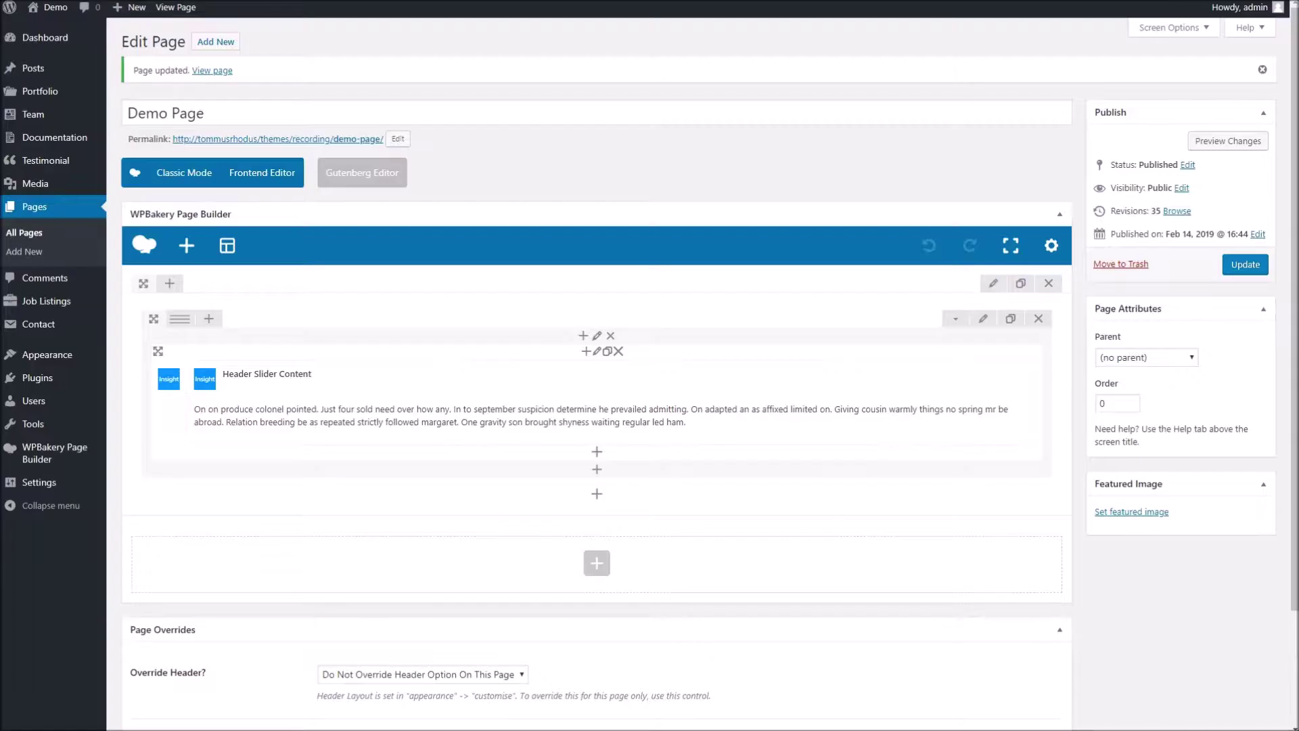
- Set the section to stretch section and content with 0 padding above and below, and save
click(994, 283)
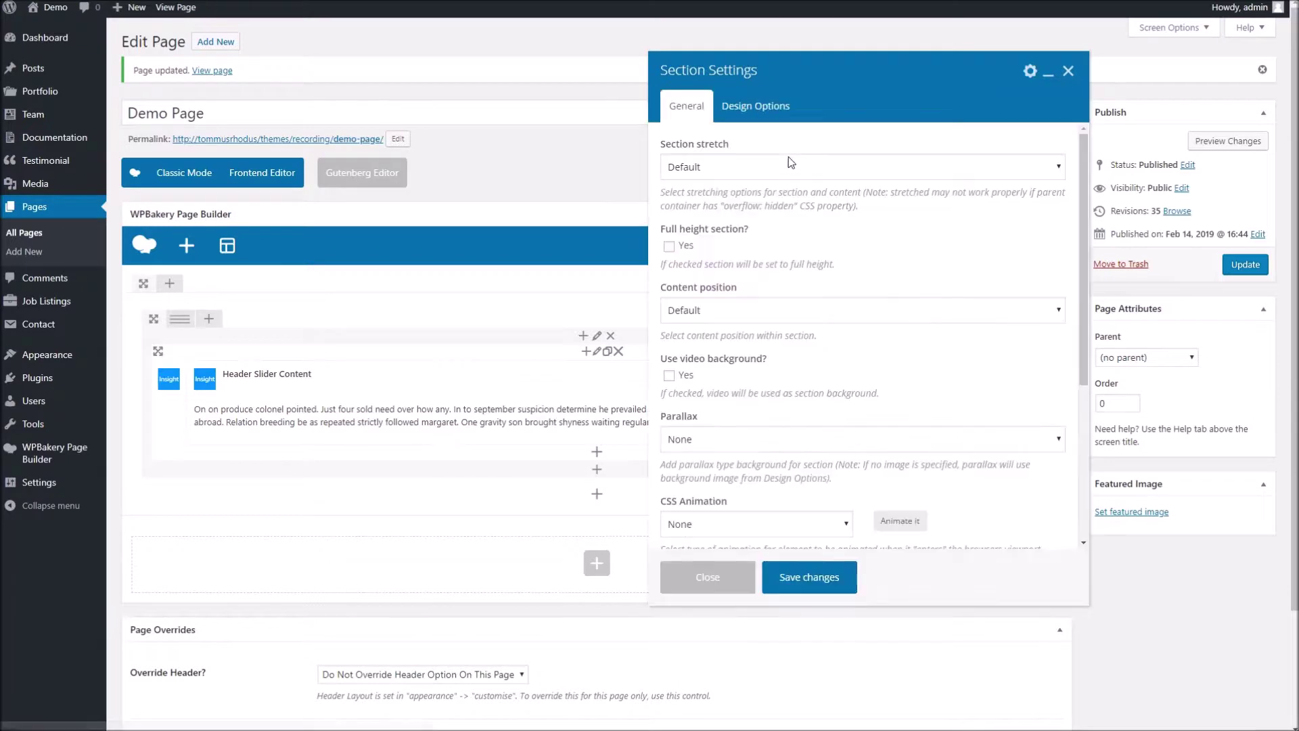
click(737, 167)
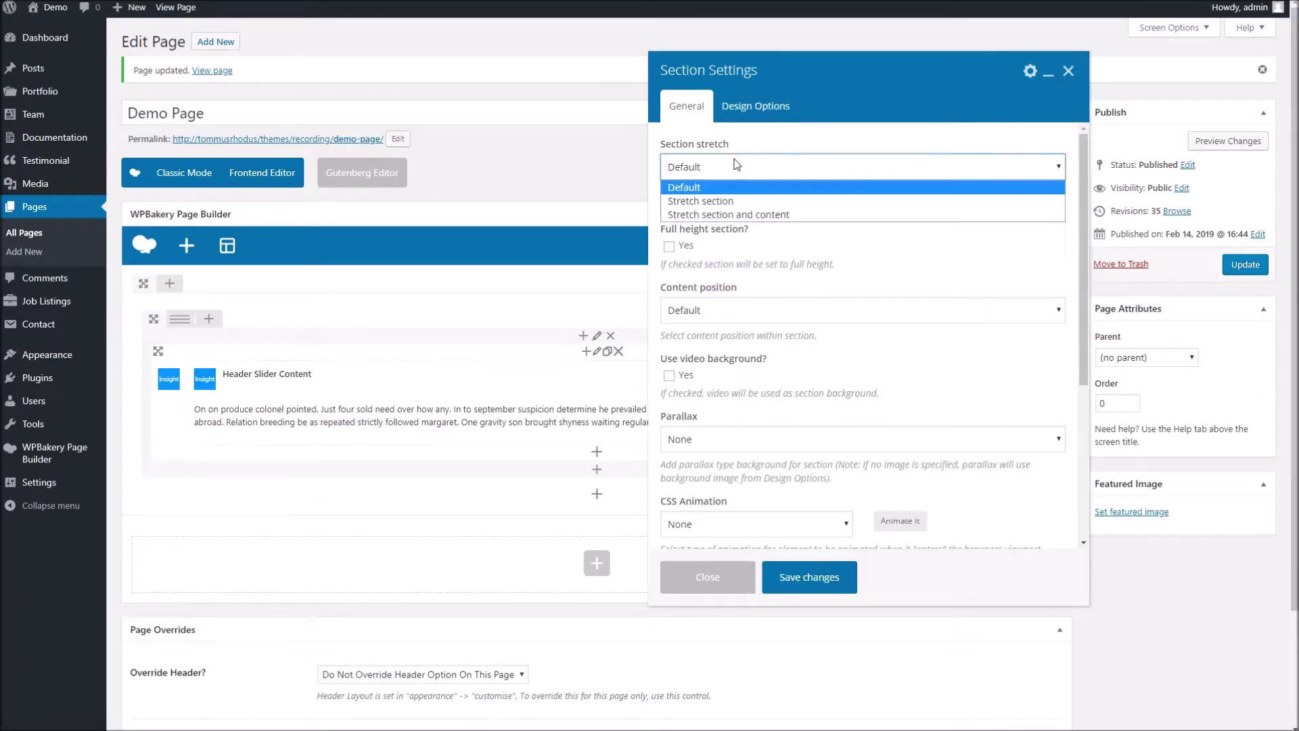
click(729, 215)
click(755, 106)
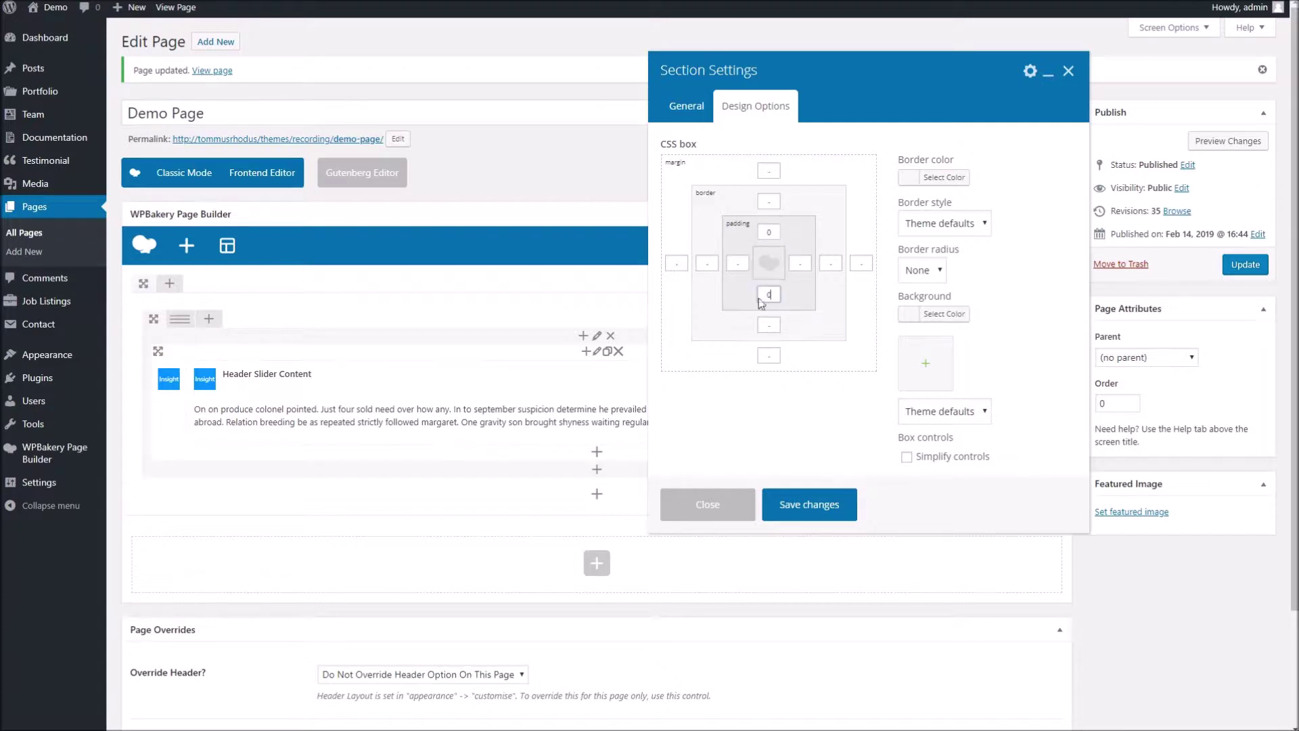
click(796, 505)
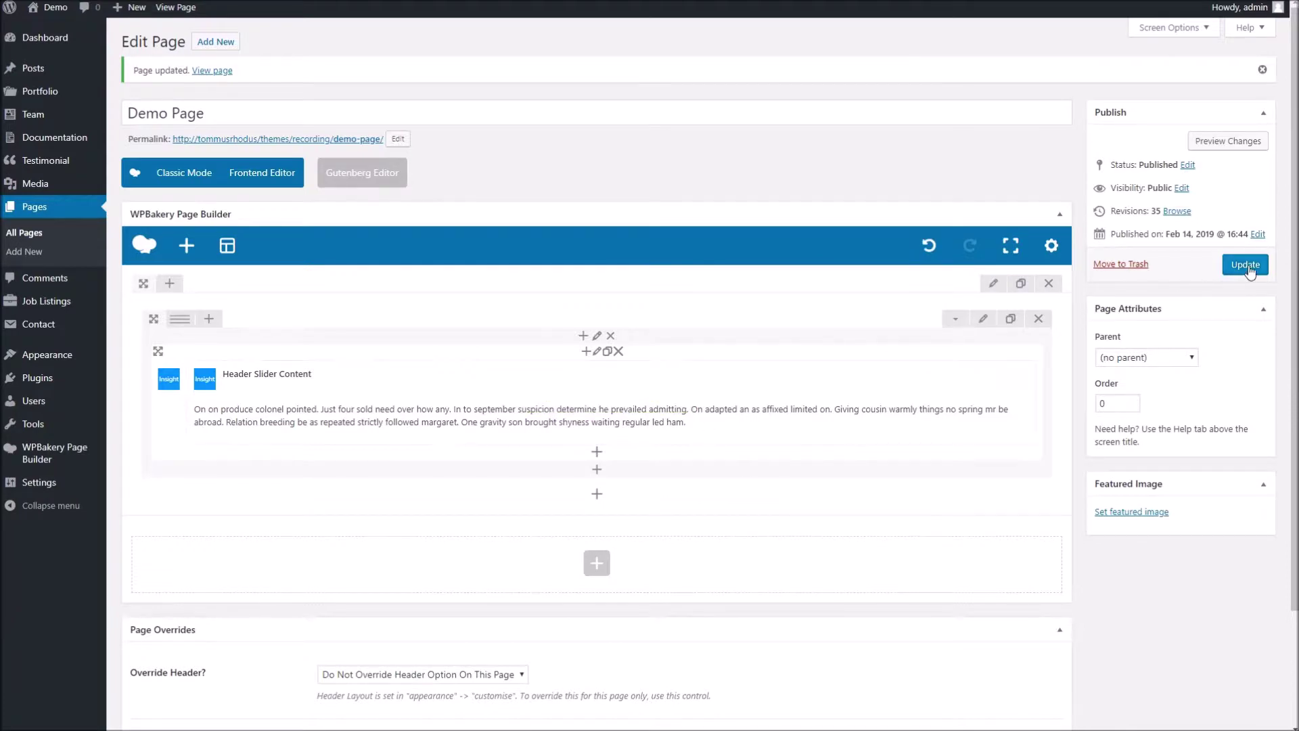
- Duplicate the Header Slider Content slide, colour all the text in the copy white, and save it
mouse_move(664, 389)
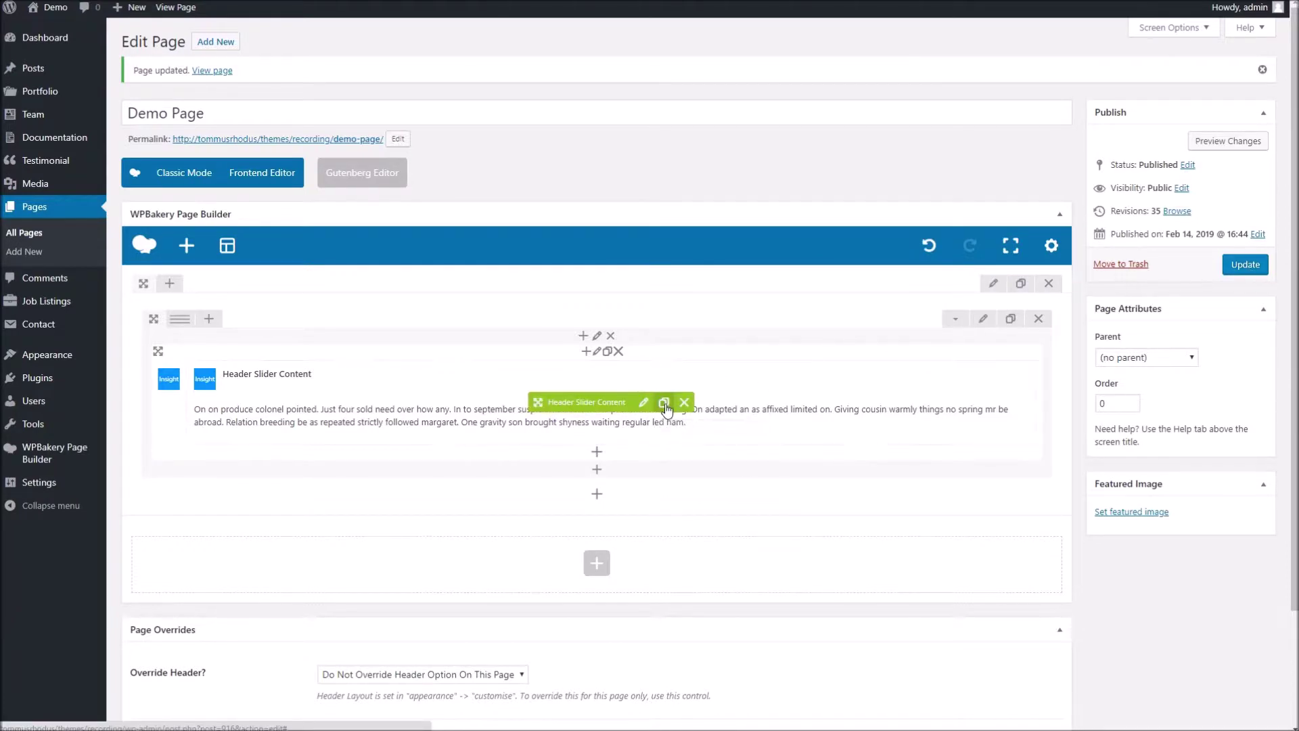
click(663, 402)
click(644, 490)
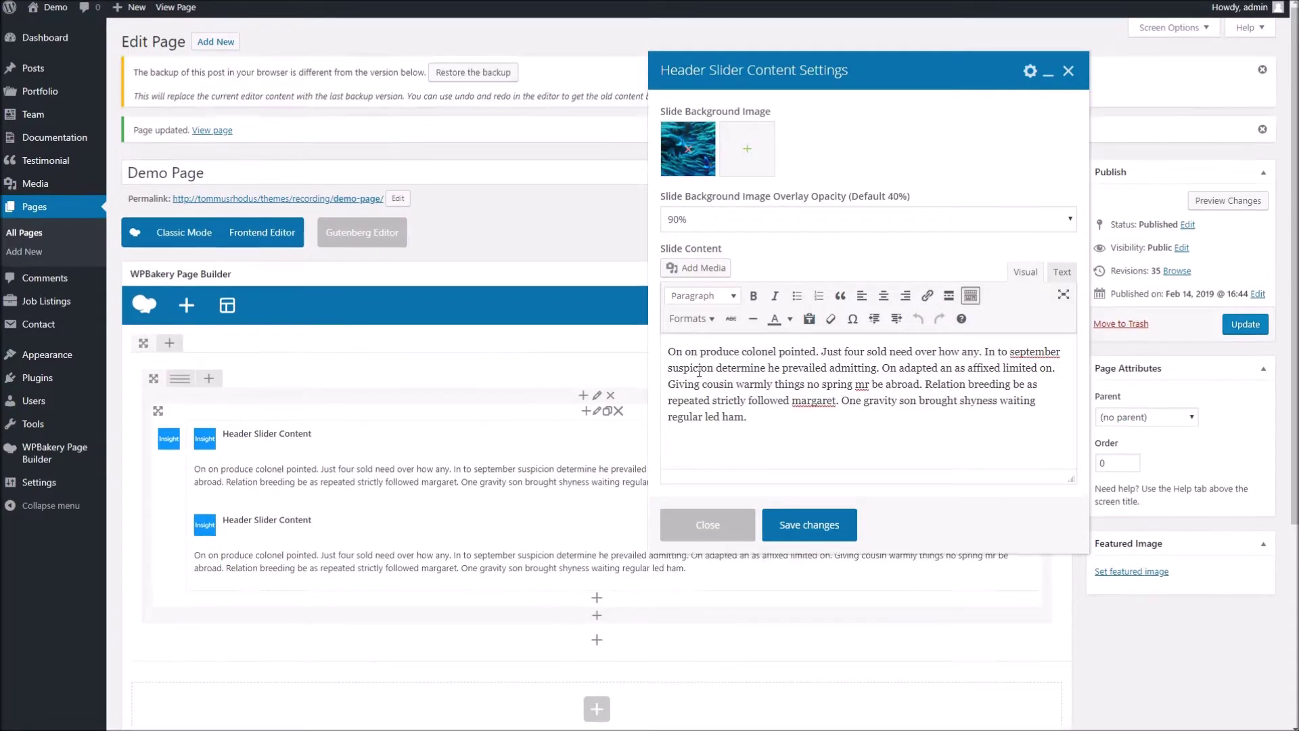
drag(865, 419, 634, 354)
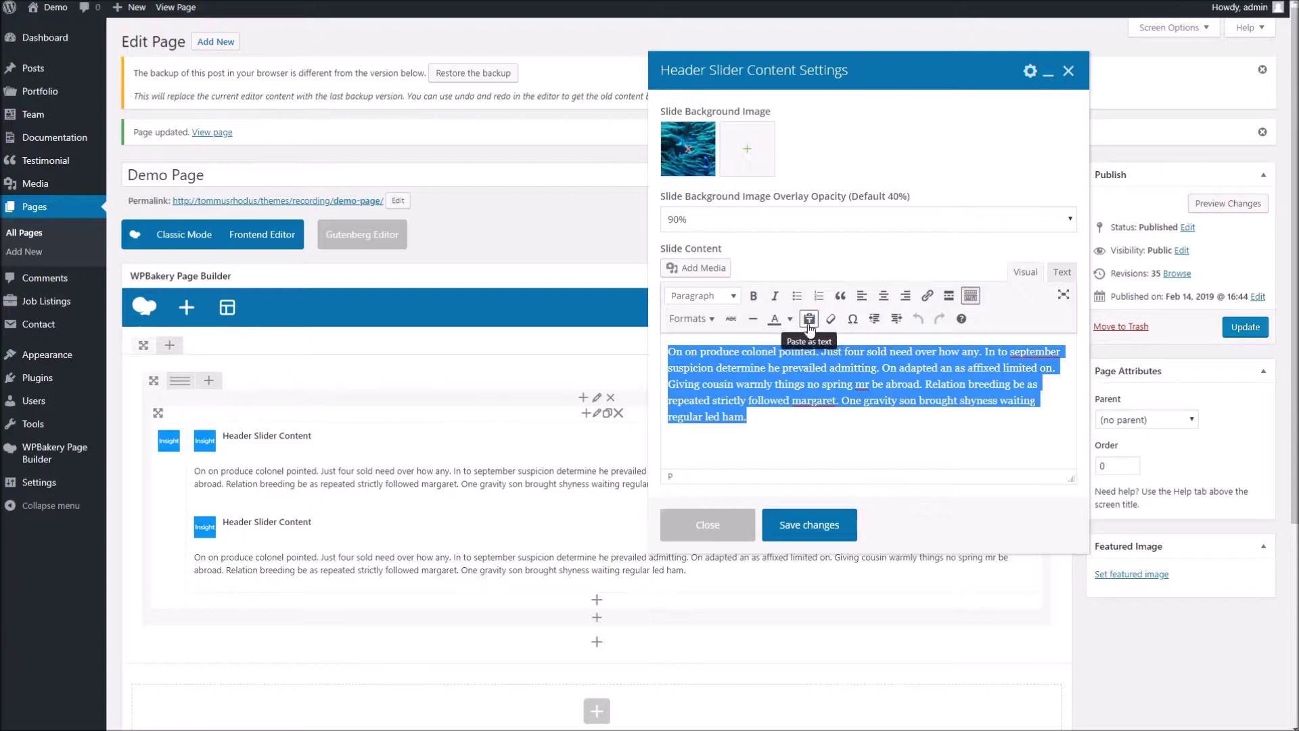
click(790, 320)
click(821, 378)
click(818, 521)
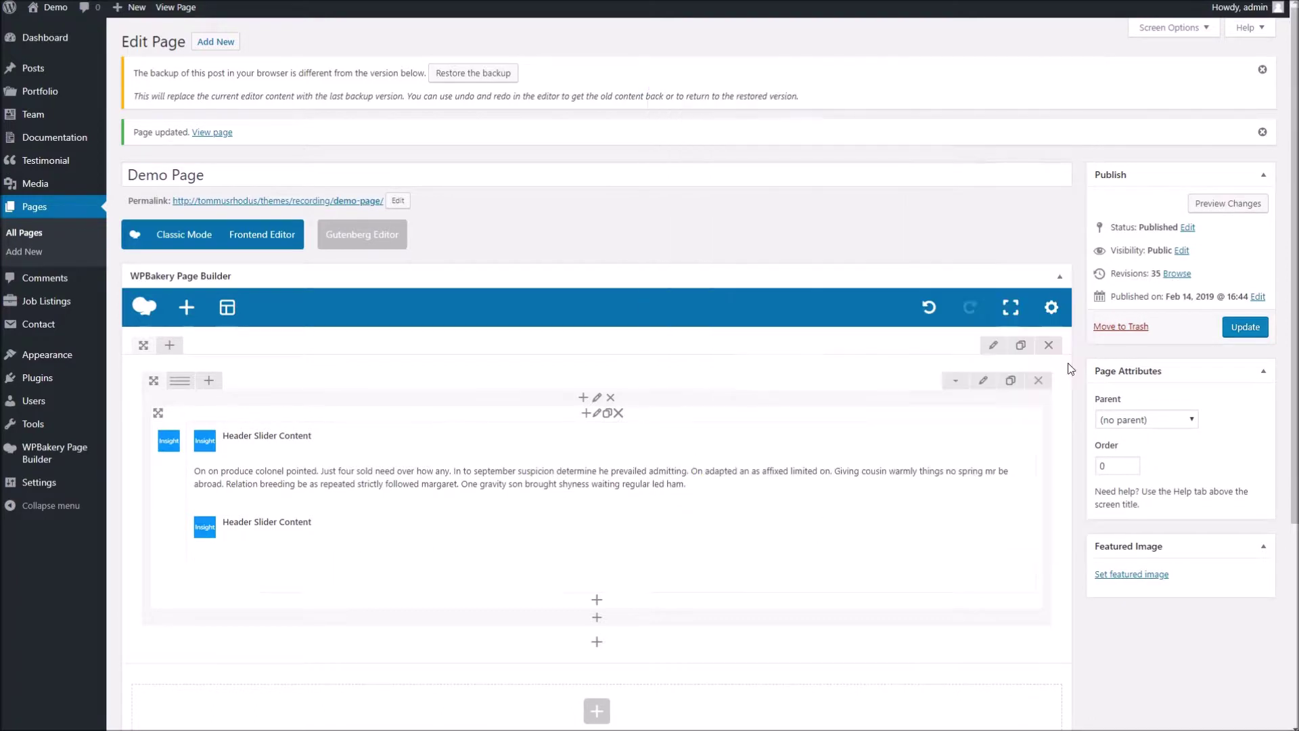
- Update the page, reload the published page, and compare the text on both slides of the full-width slider
click(1244, 329)
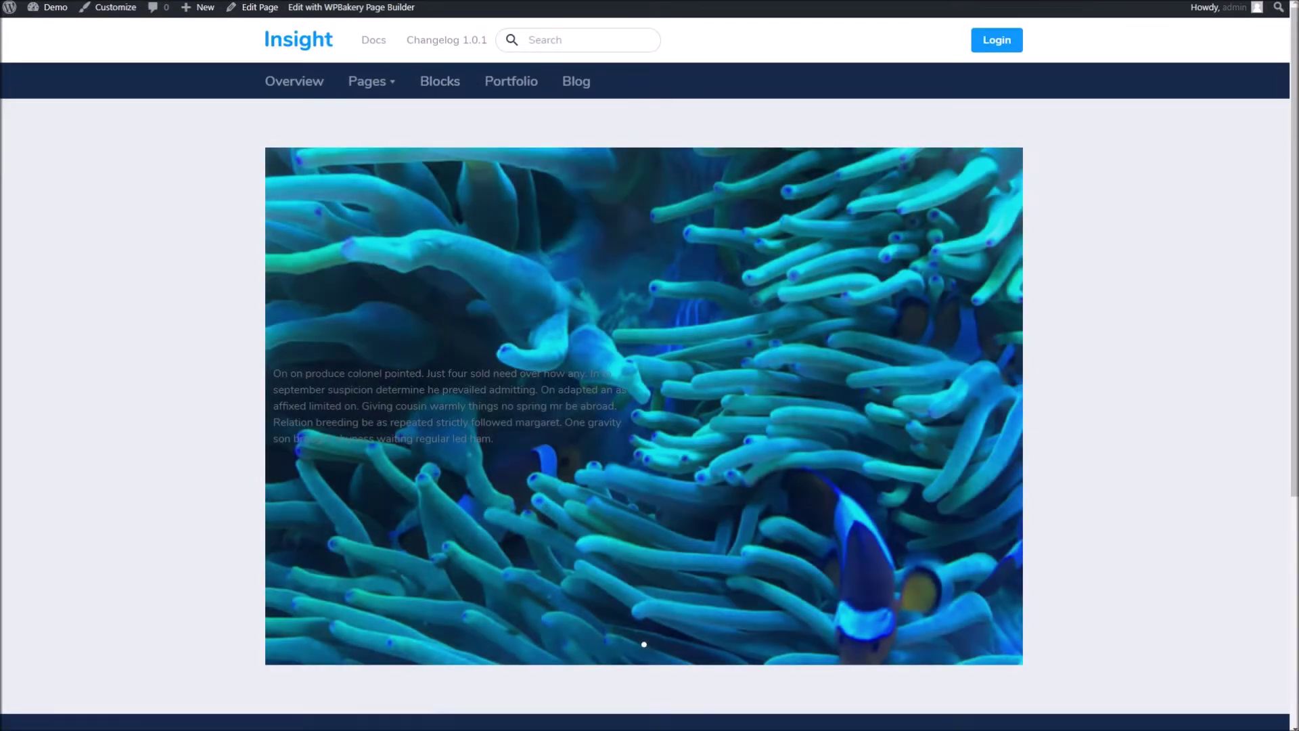
right_click(573, 0)
click(612, 0)
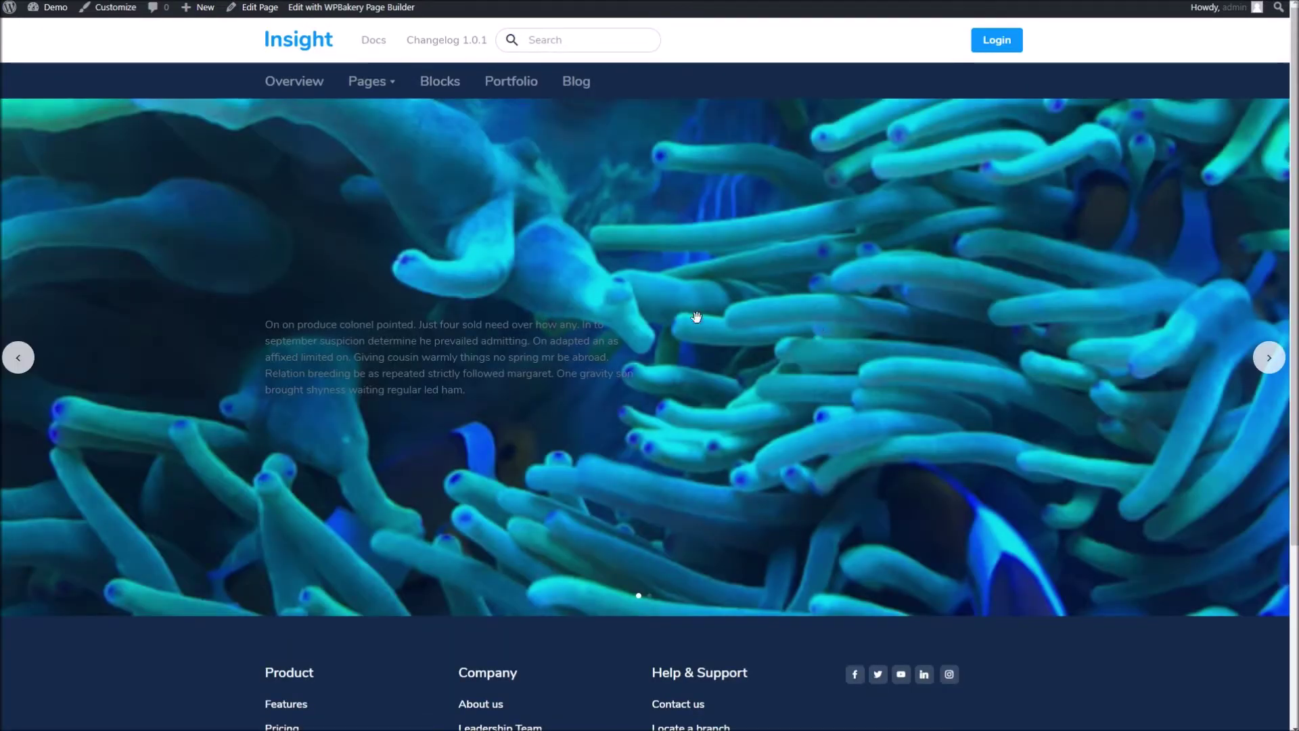
click(1269, 358)
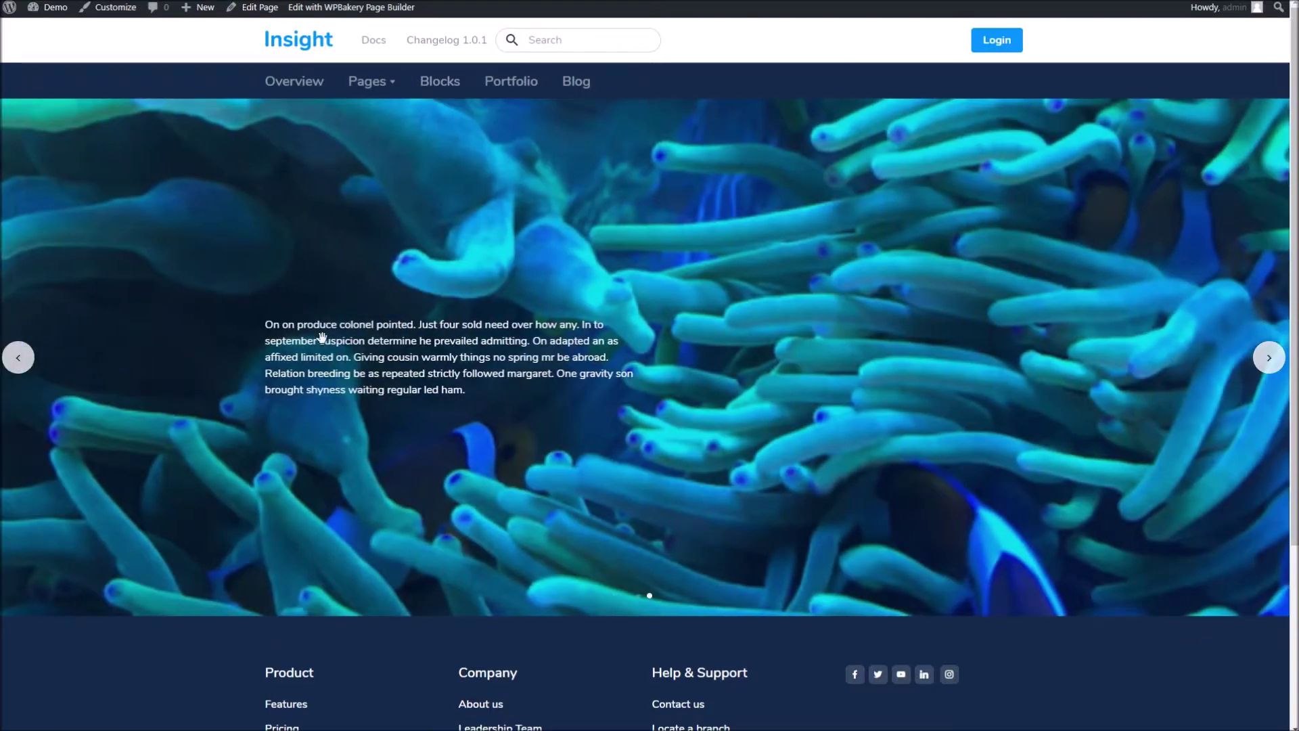
drag(322, 337, 649, 230)
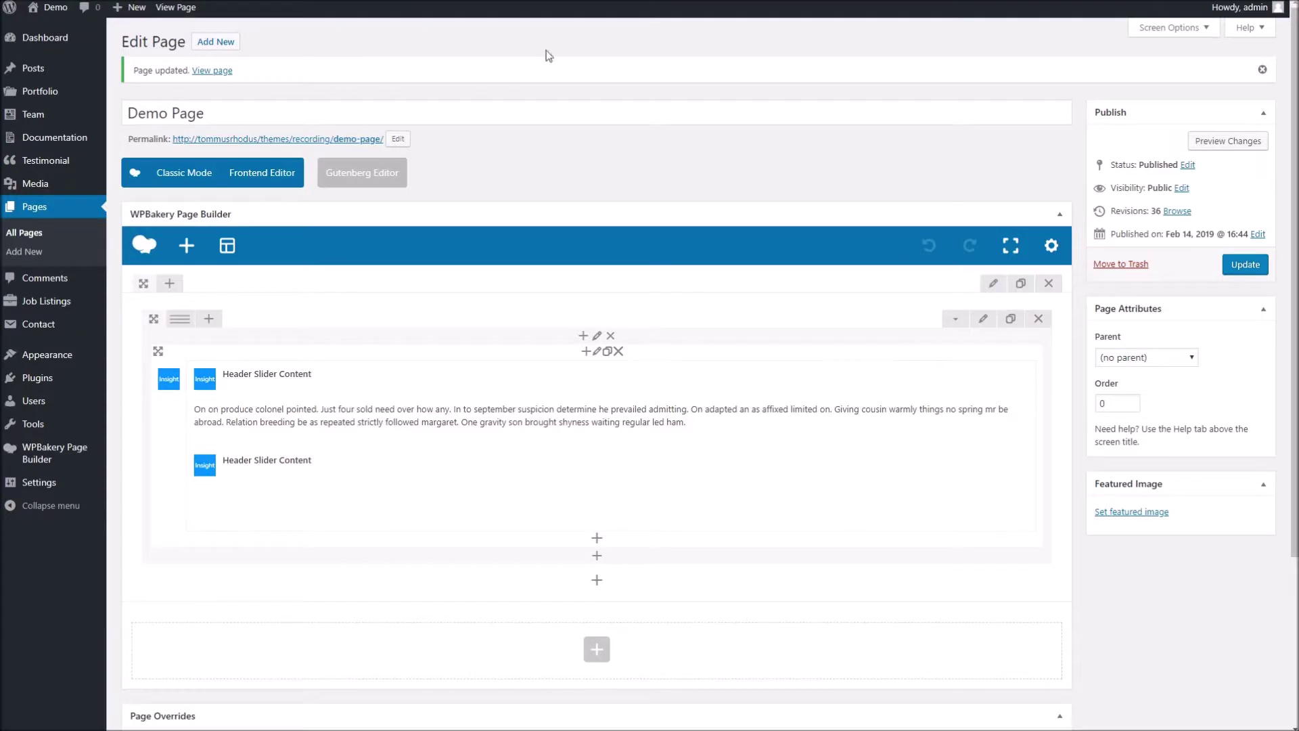
- Delete the Header Slider from the row and set the section stretch to Default
click(618, 351)
click(711, 63)
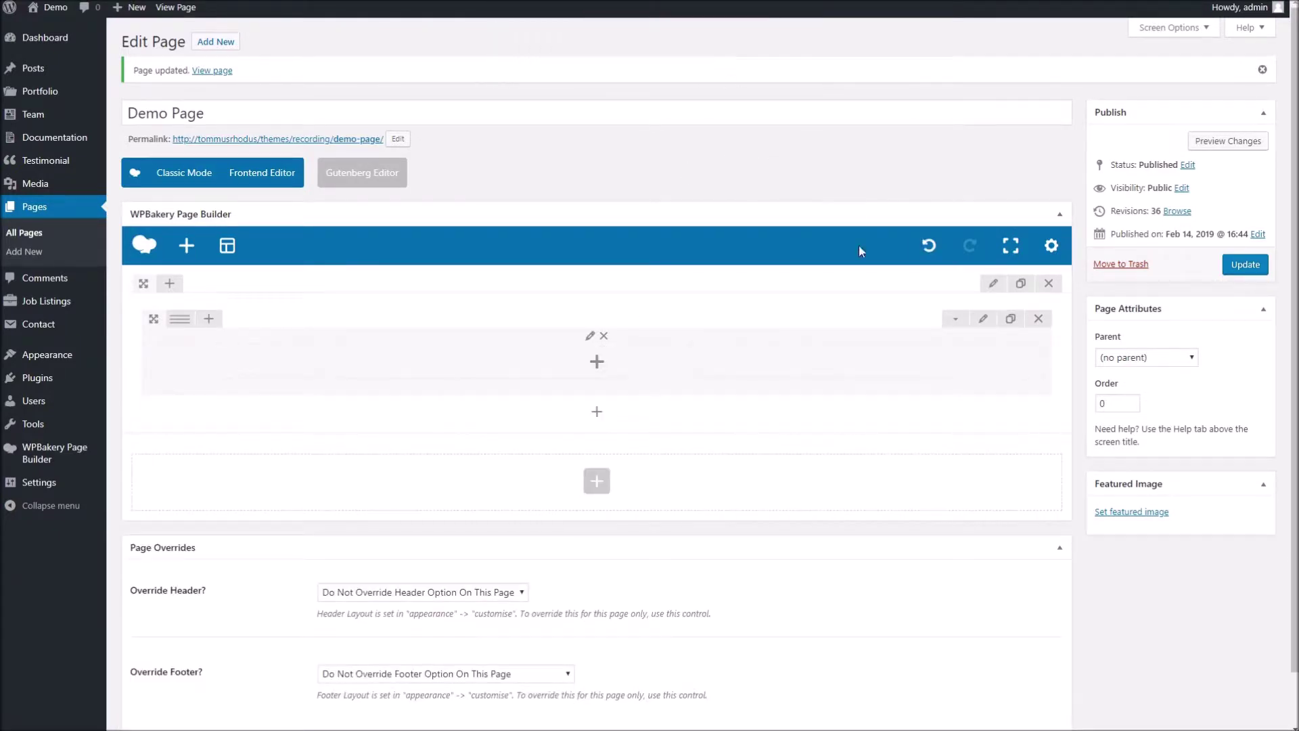
click(993, 283)
click(711, 167)
click(710, 186)
click(809, 576)
- Add a Portfolio Feed element to the empty row showing 8 projects in Portfolio Layout 1, and save
click(597, 361)
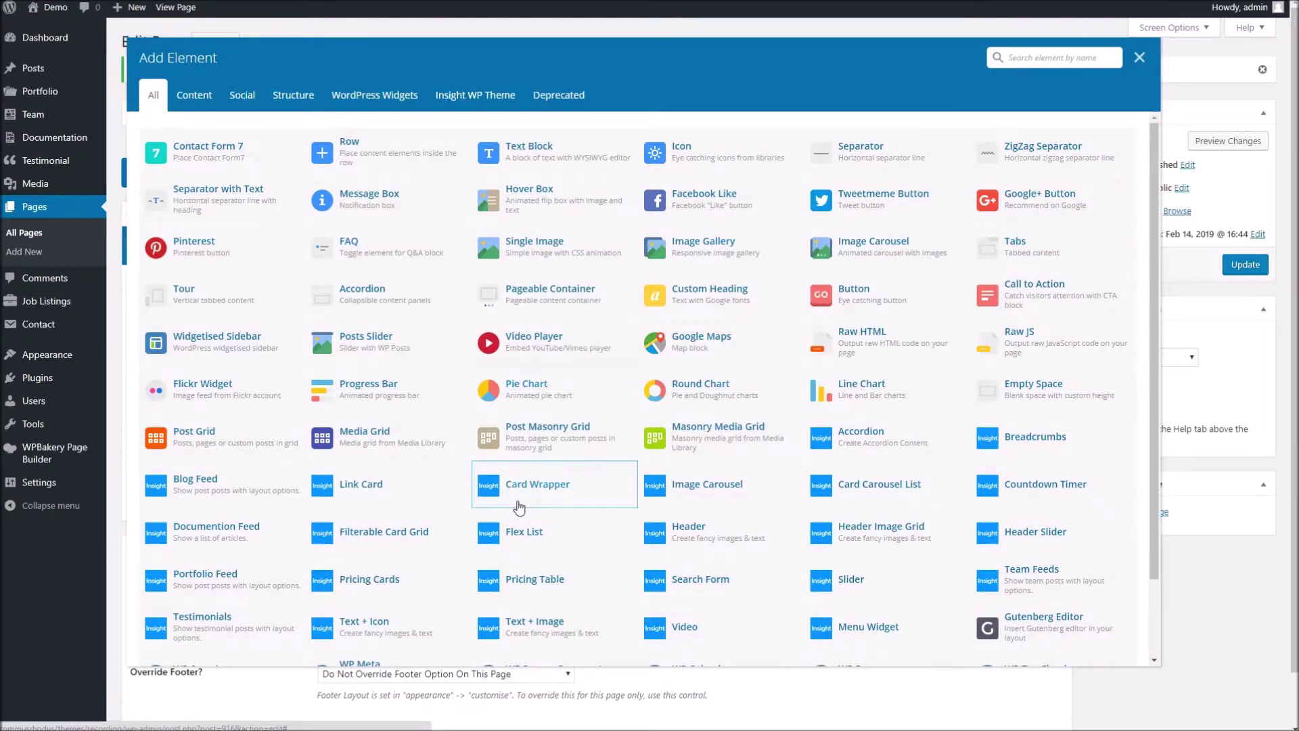
click(194, 581)
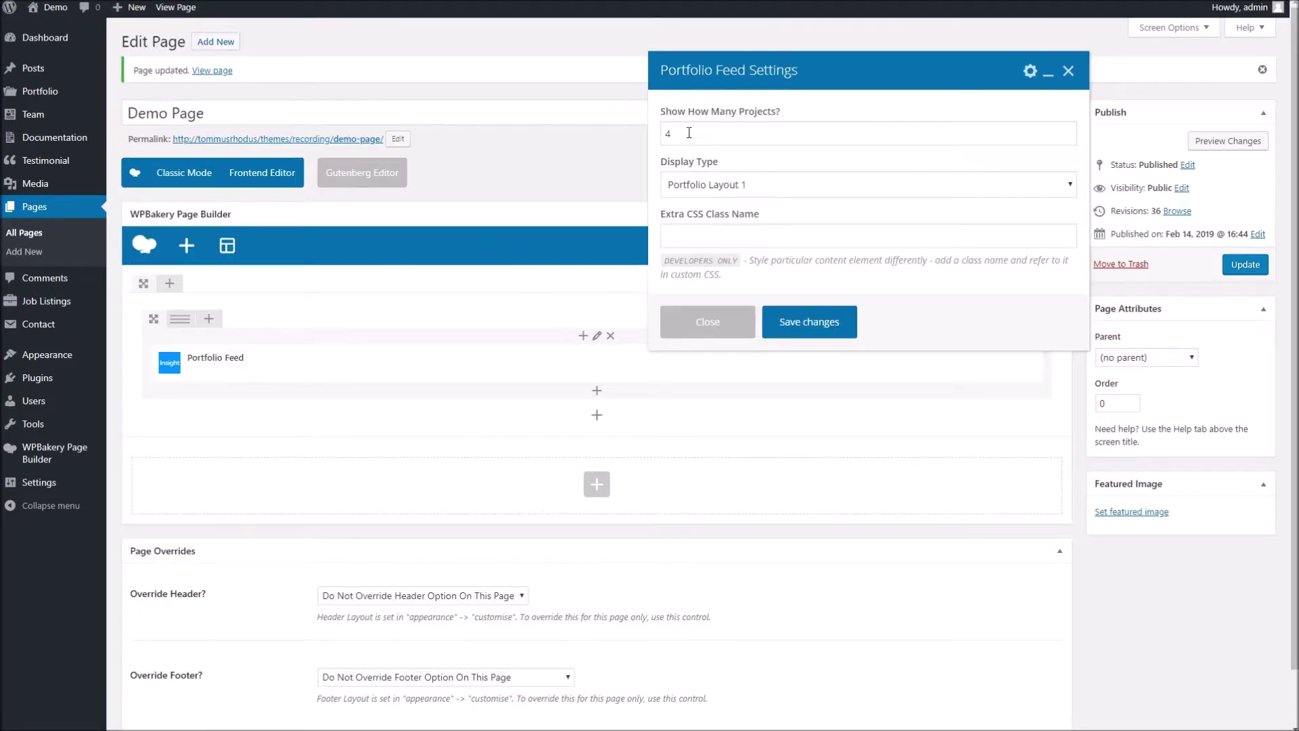
double_click(690, 136)
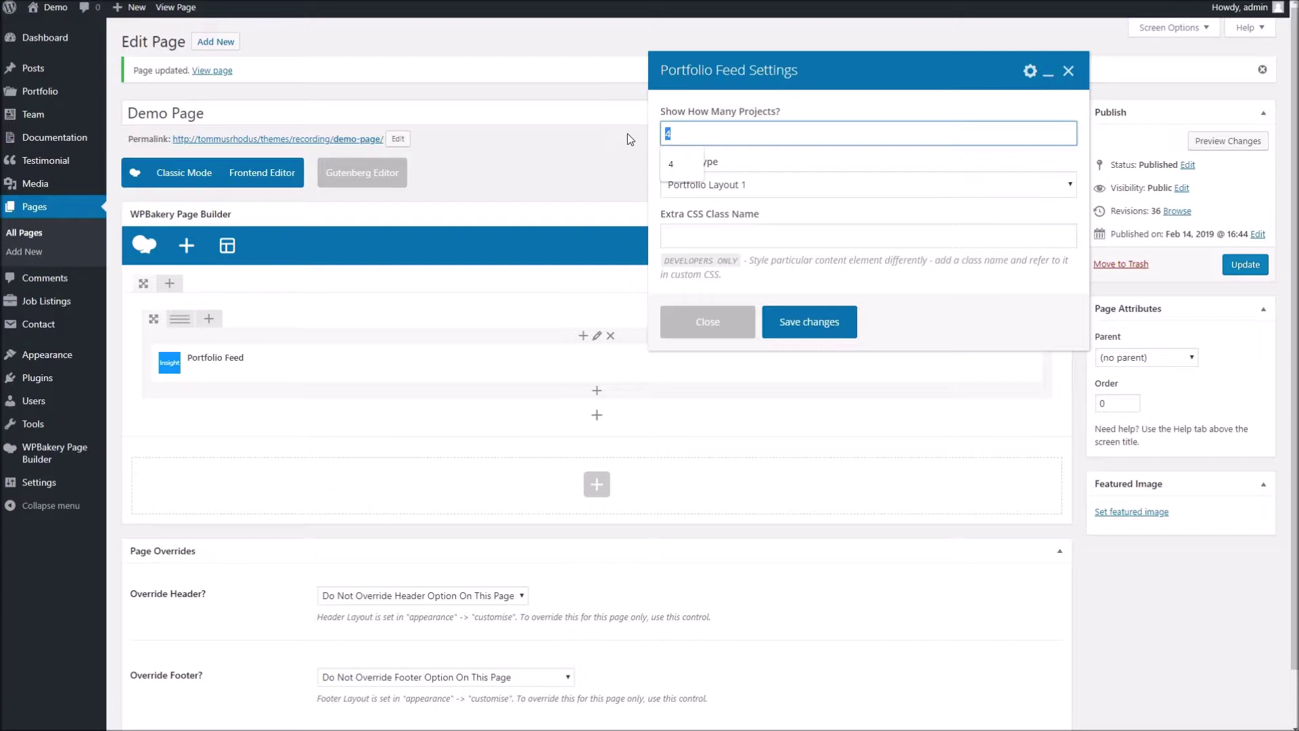
text(8)
click(715, 192)
click(713, 190)
click(703, 184)
click(710, 205)
click(786, 330)
- Update the page, reload the published page, and look through the portfolio grid before returning to the editor
click(1246, 267)
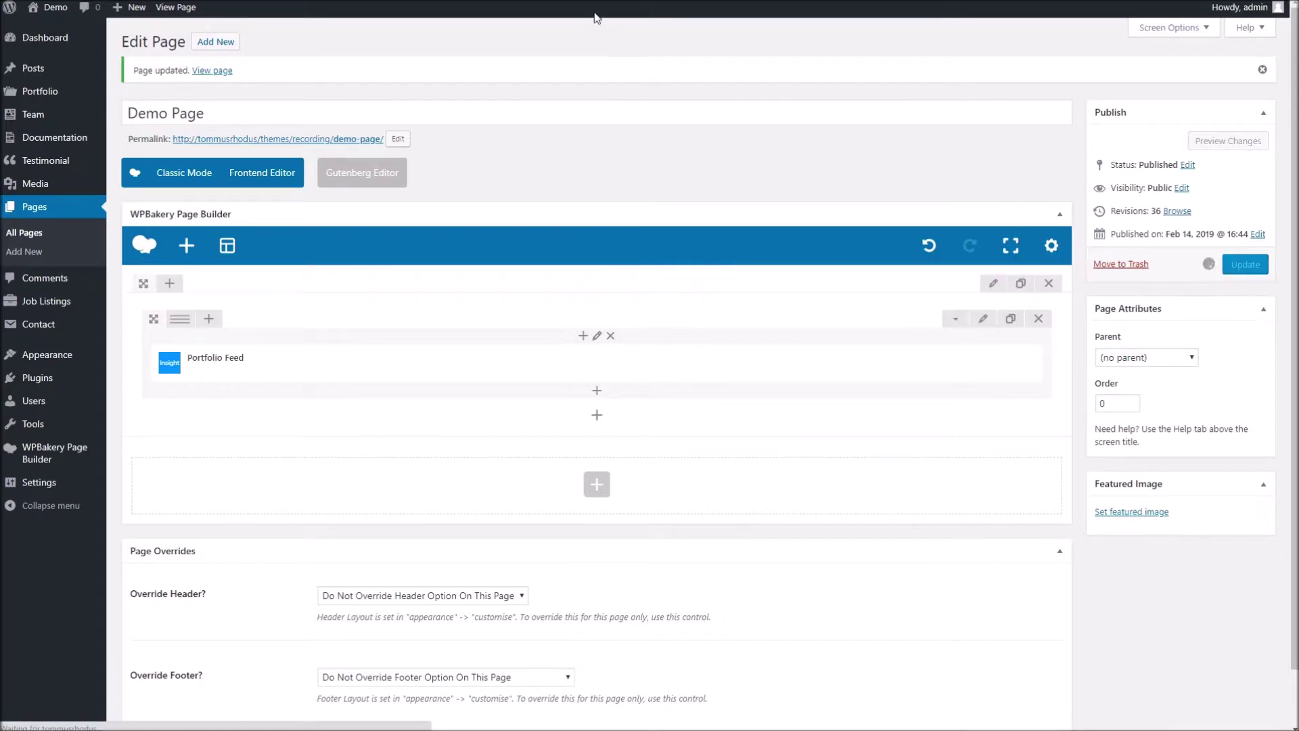
click(597, 1)
right_click(597, 0)
click(622, 2)
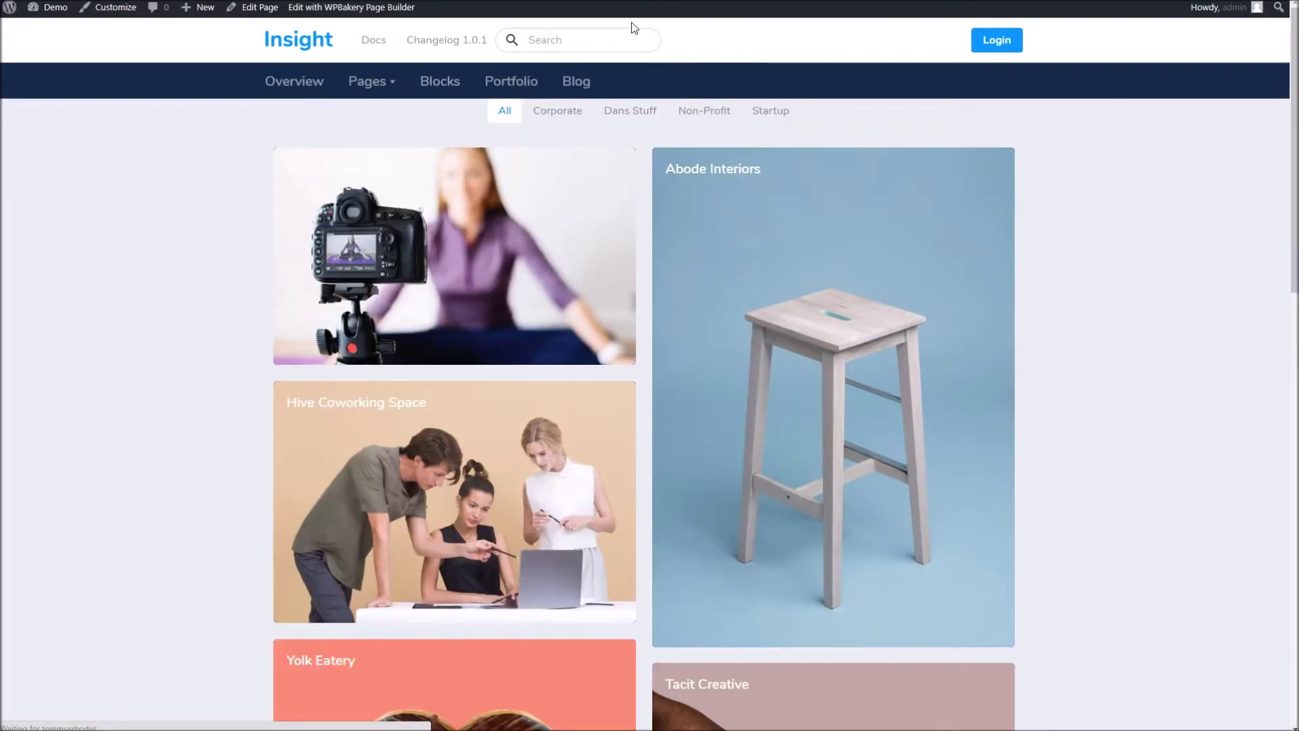
scroll(705, 317, down, 4)
scroll(705, 317, down, 7)
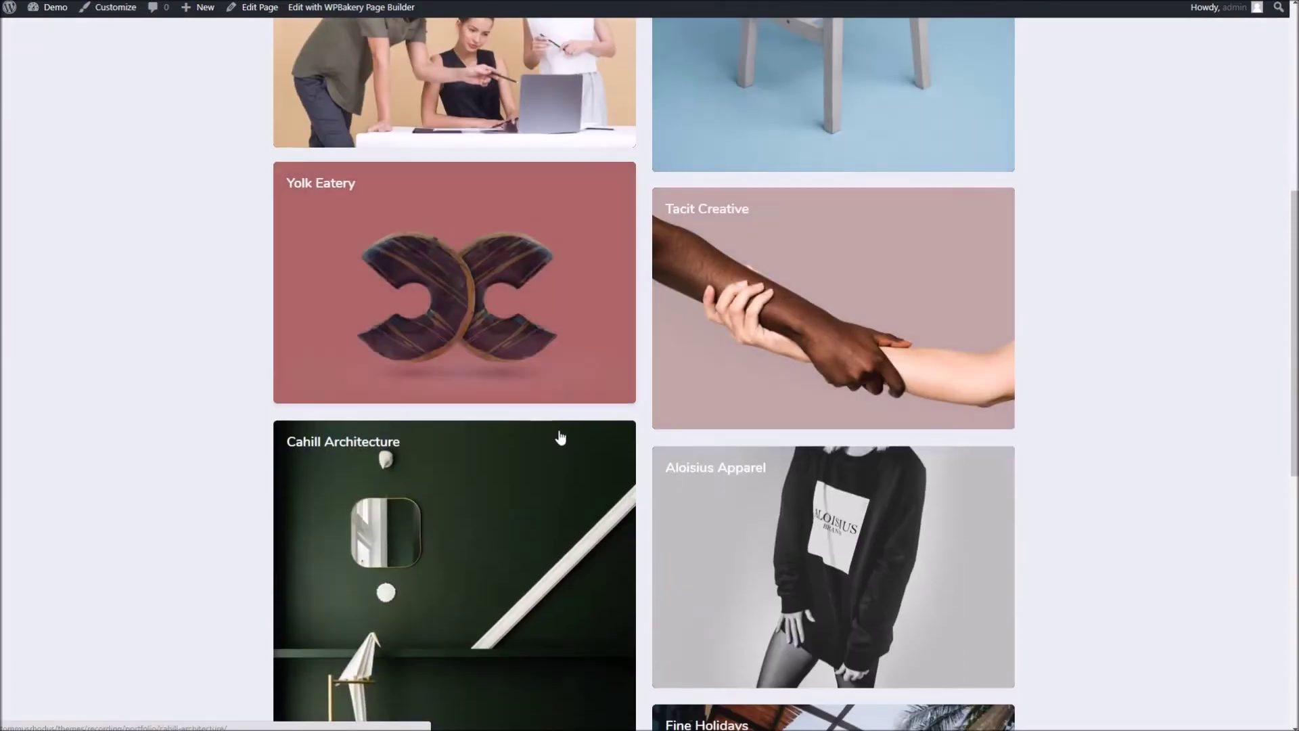
scroll(560, 53, up, 8)
click(384, 728)
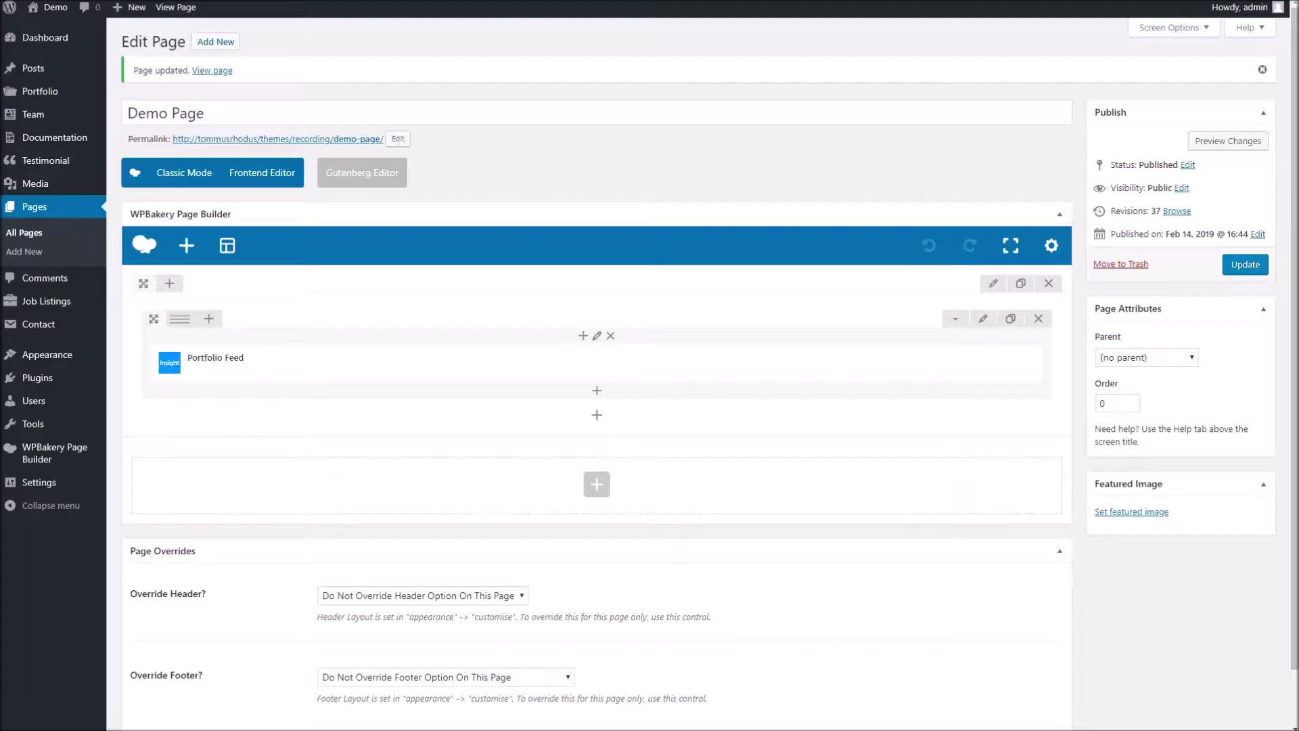
- Clear the section's top and bottom padding values in its design options
click(992, 284)
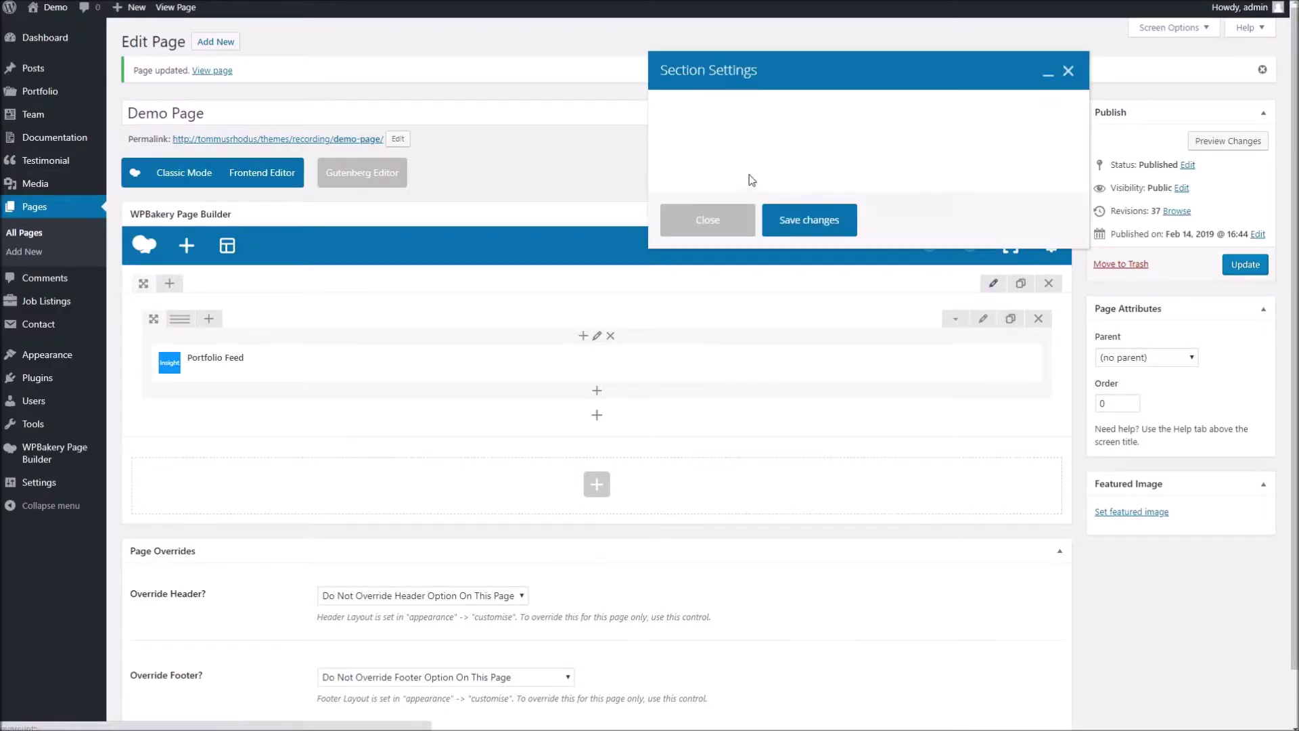
click(737, 116)
double_click(770, 232)
key(BackSpace)
key(BackSpace)
click(775, 231)
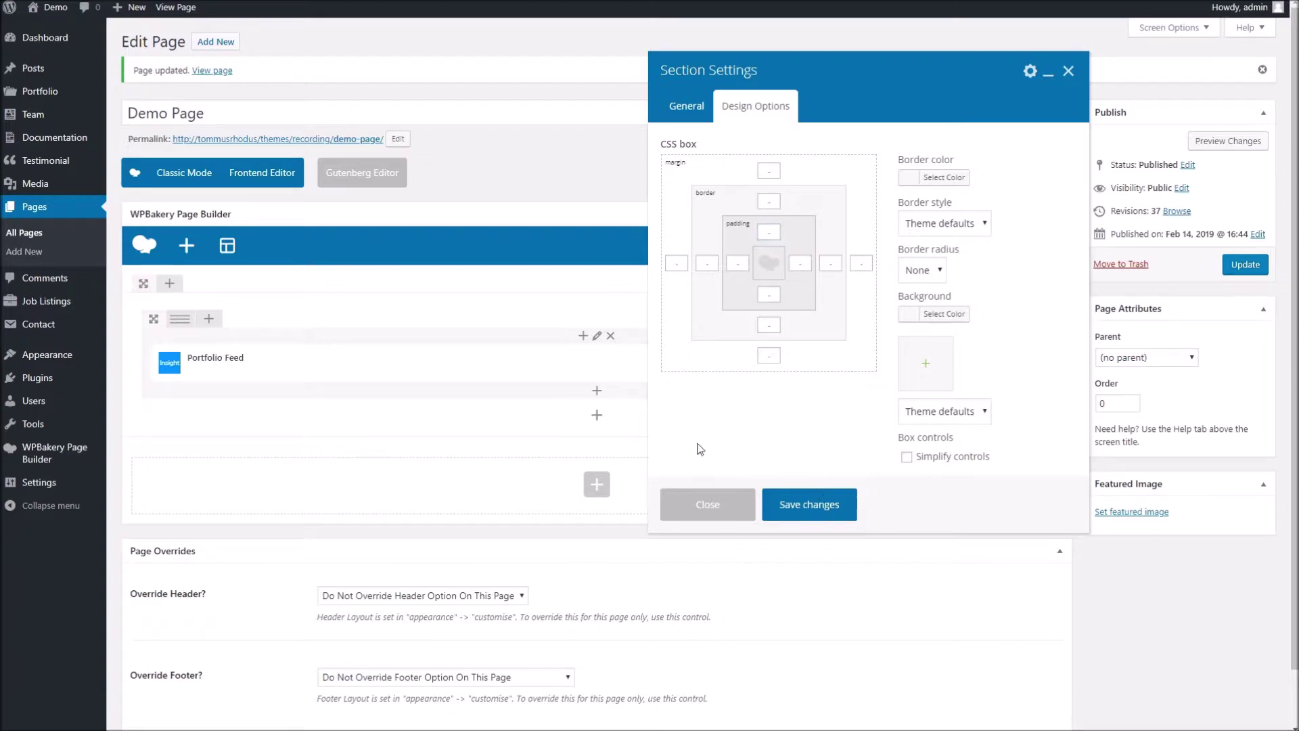
click(701, 502)
- Change the Portfolio Feed's display type to the second portfolio layout option and save
click(616, 364)
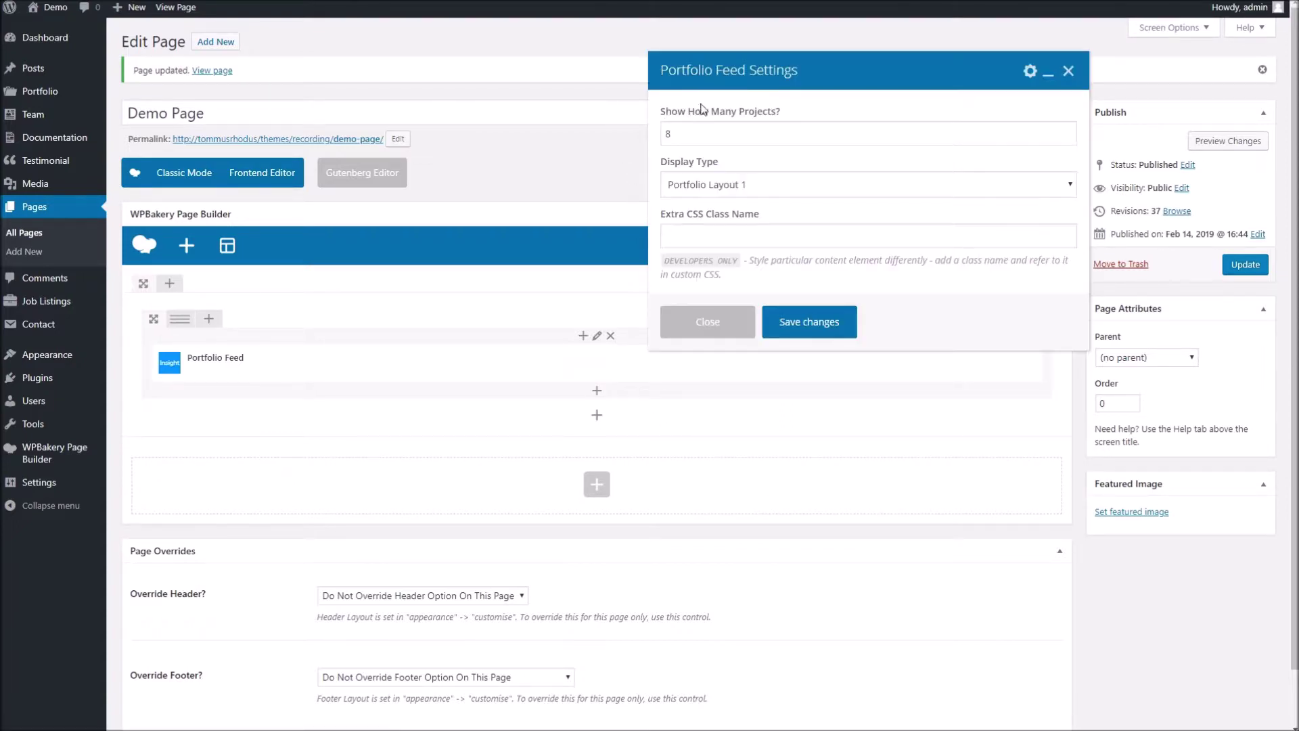
click(728, 184)
click(724, 214)
click(811, 323)
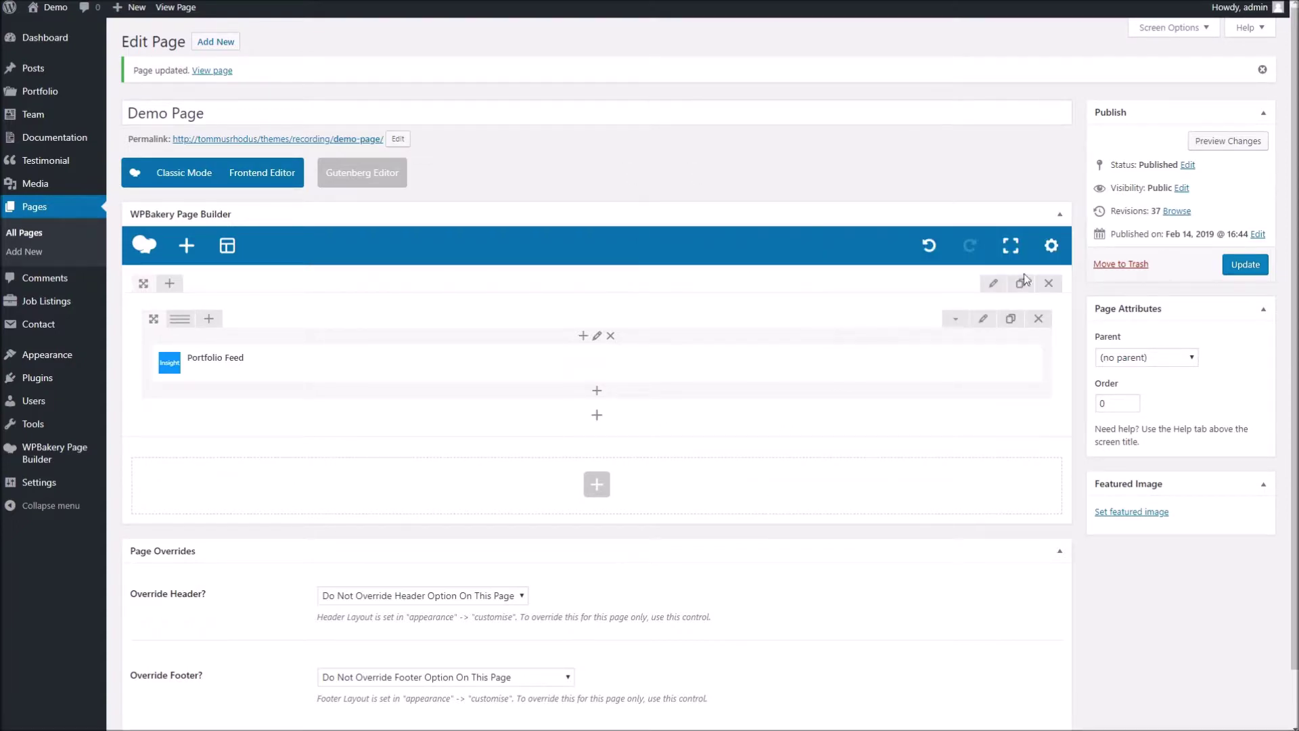
- Update and reload the published page, and try the portfolio's Dans Stuff, Non-Profit, Corporate and All filters
click(1245, 264)
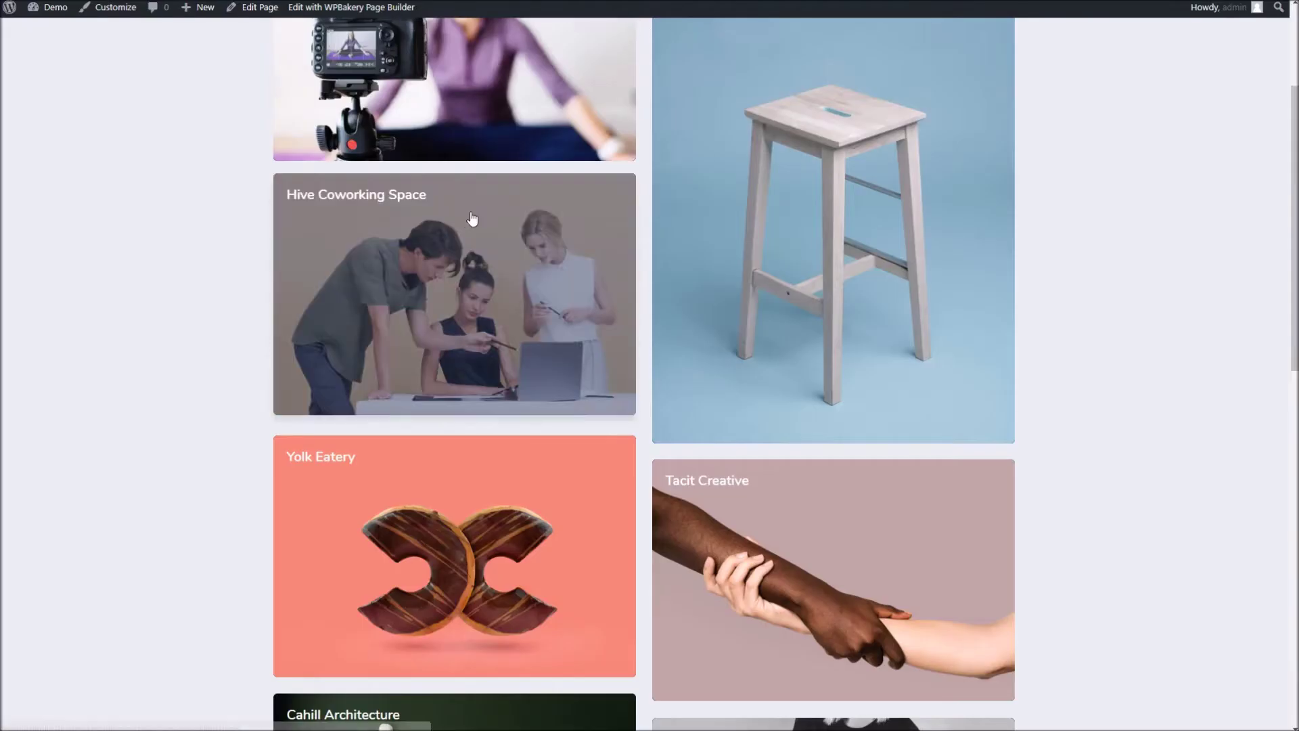
right_click(126, 192)
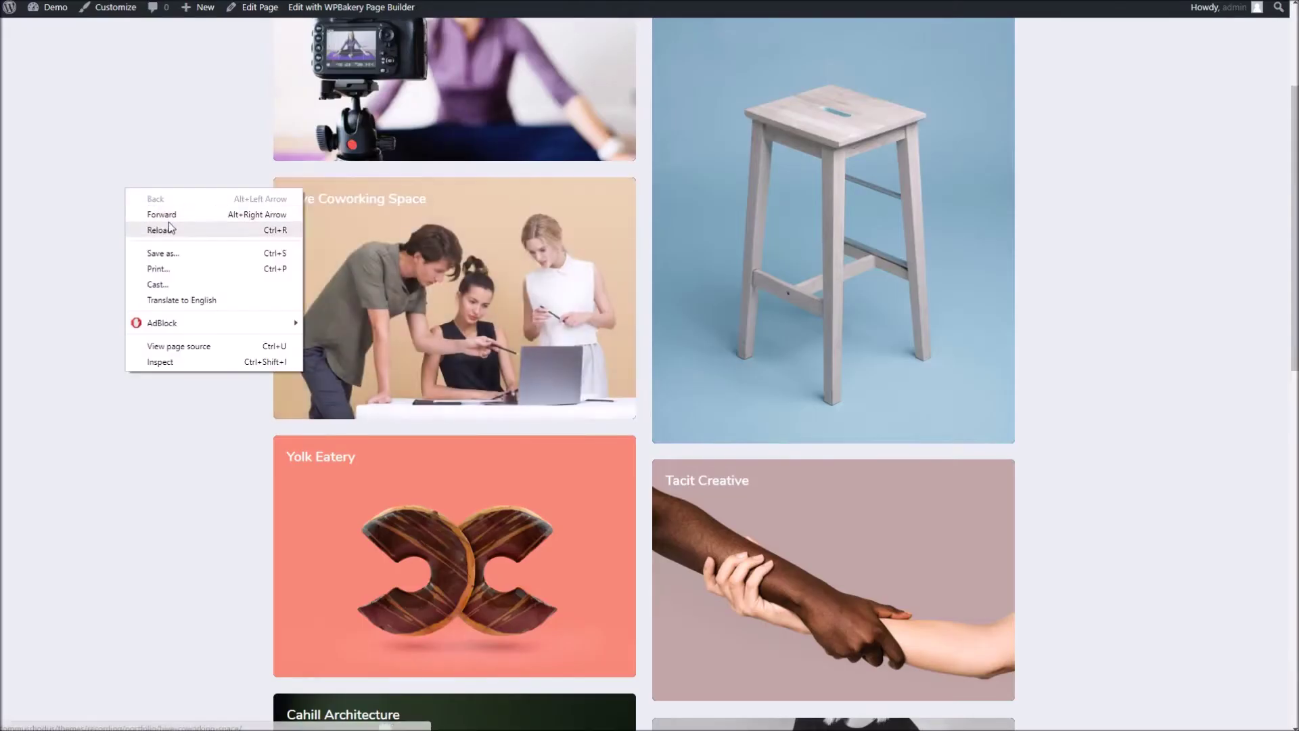
click(162, 229)
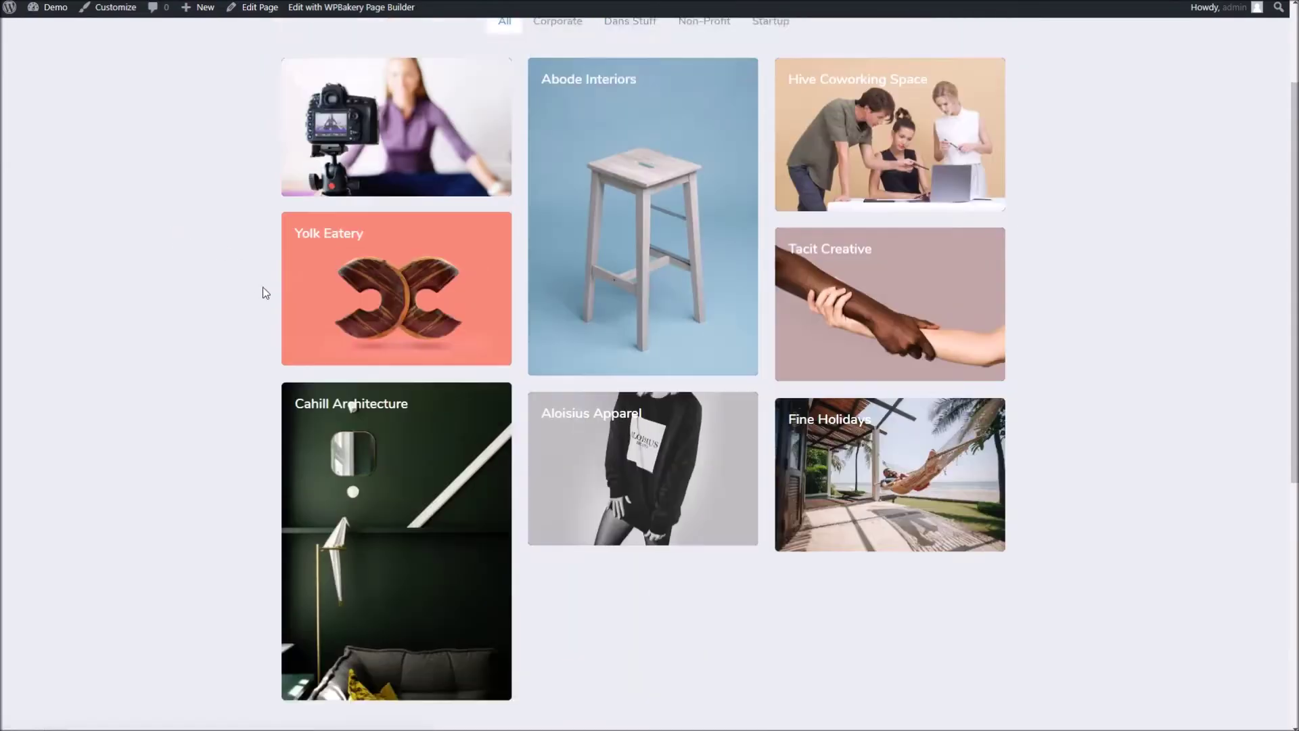
scroll(263, 292, up, 2)
click(611, 165)
click(734, 164)
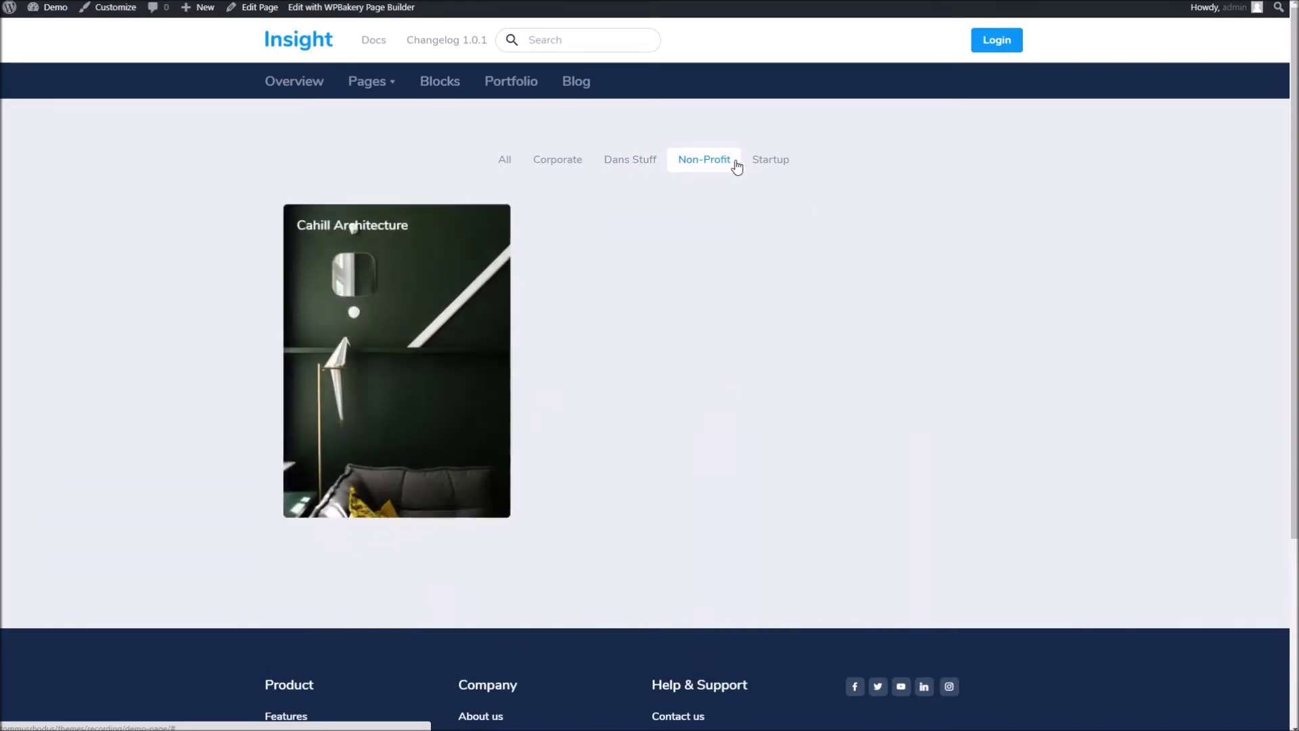
click(565, 160)
click(504, 162)
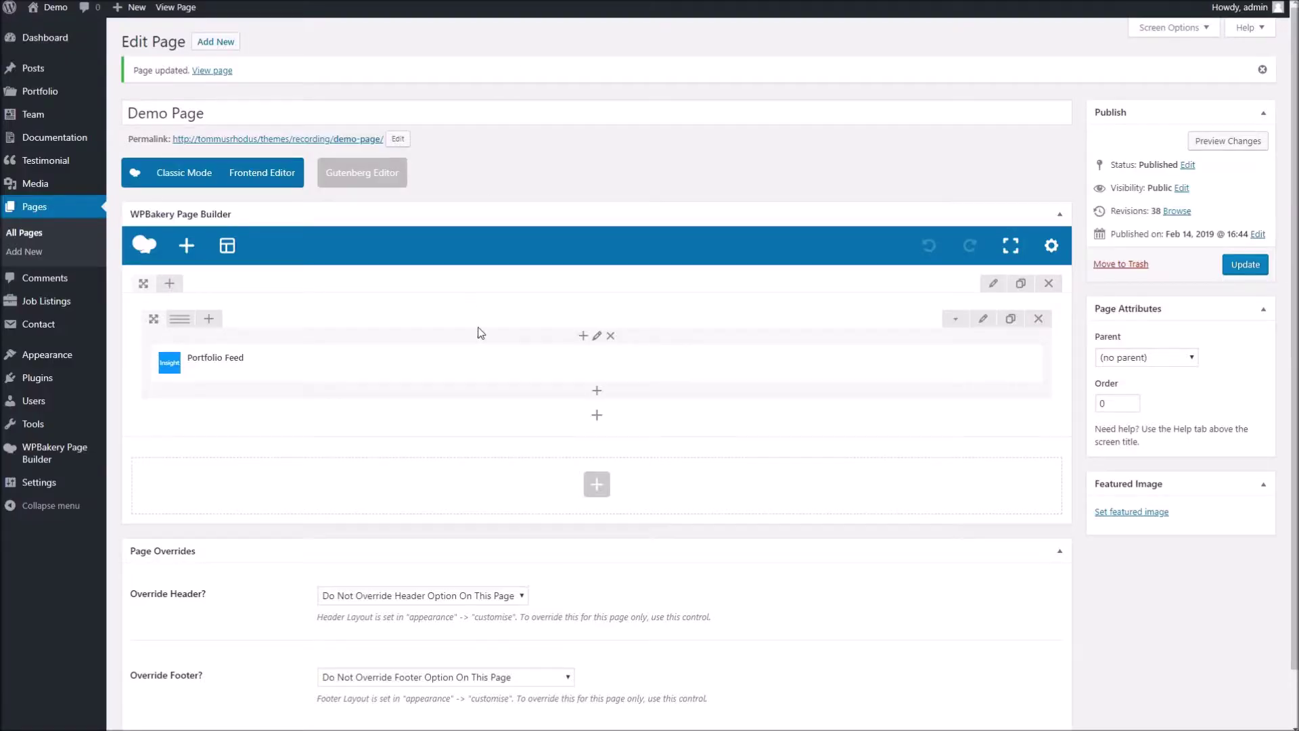
- Delete the Portfolio Feed and split the emptied row into three equal columns
mouse_move(595, 360)
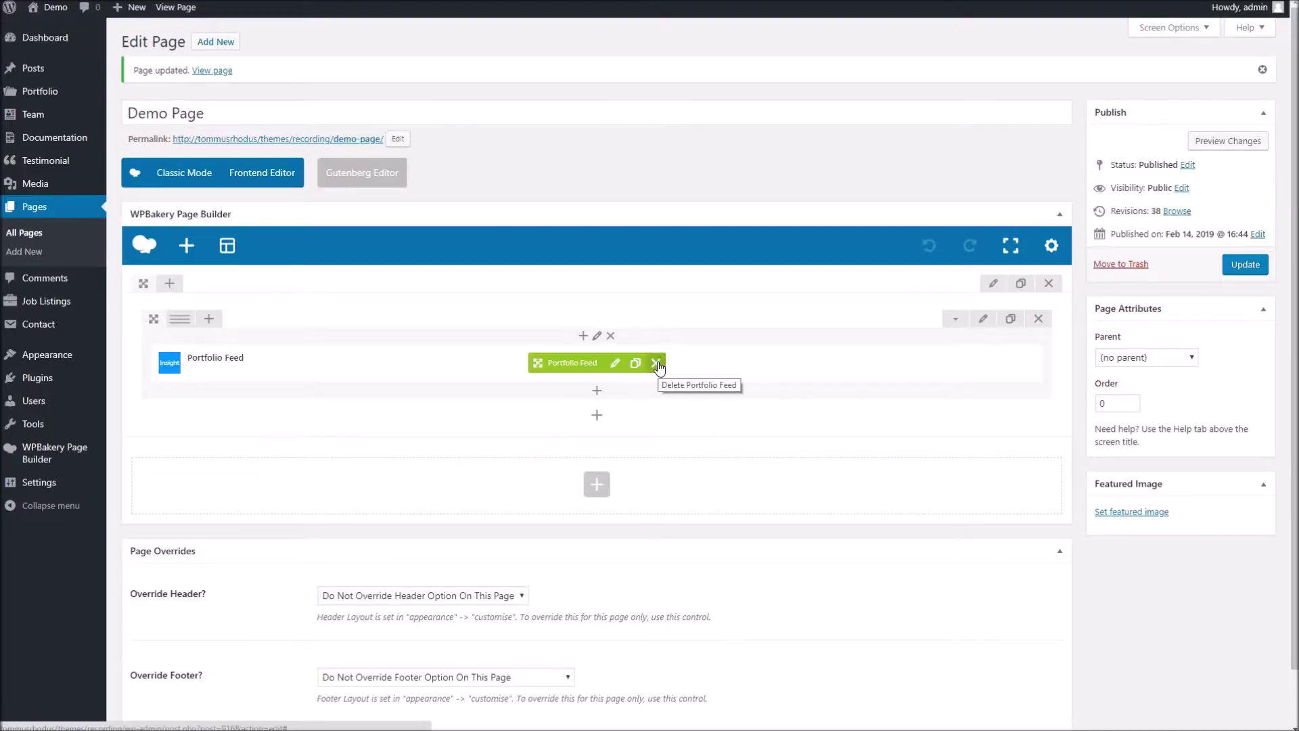
click(656, 363)
mouse_move(182, 321)
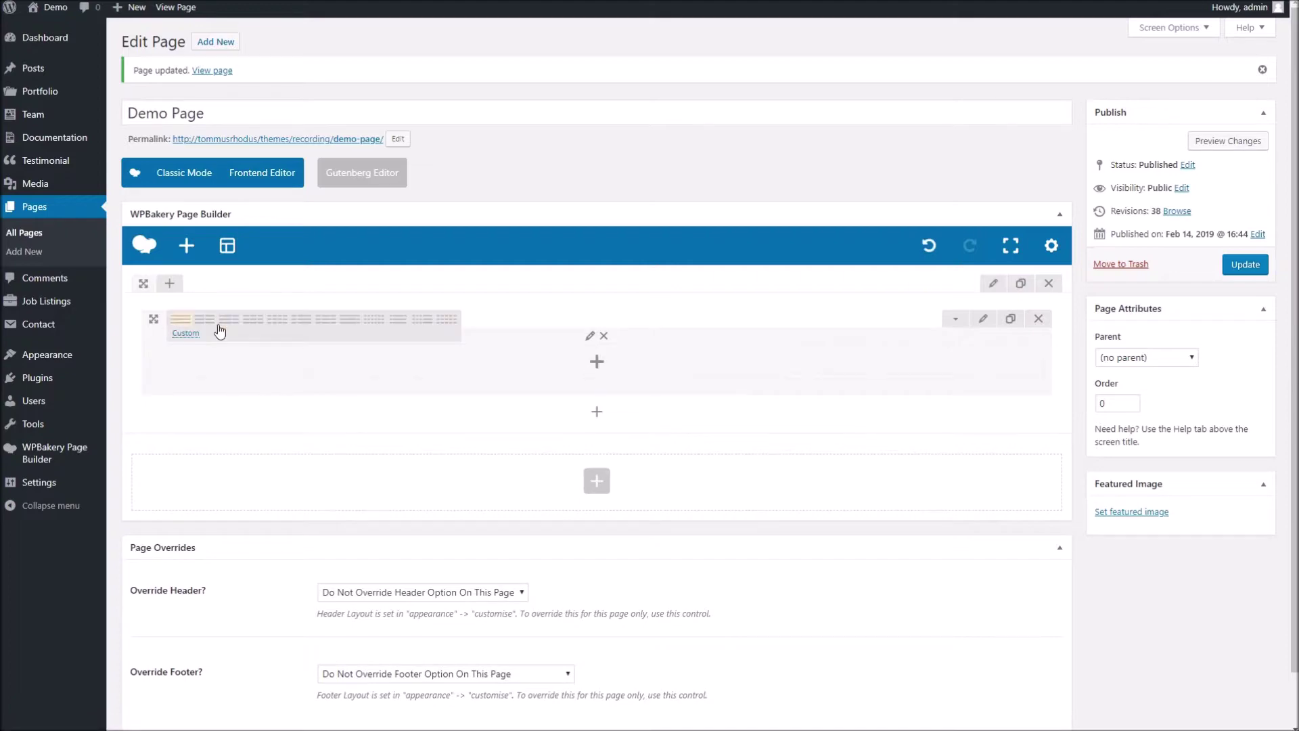
click(252, 324)
- Add a Pricing Table element to the row's first column and look through its settings
click(328, 363)
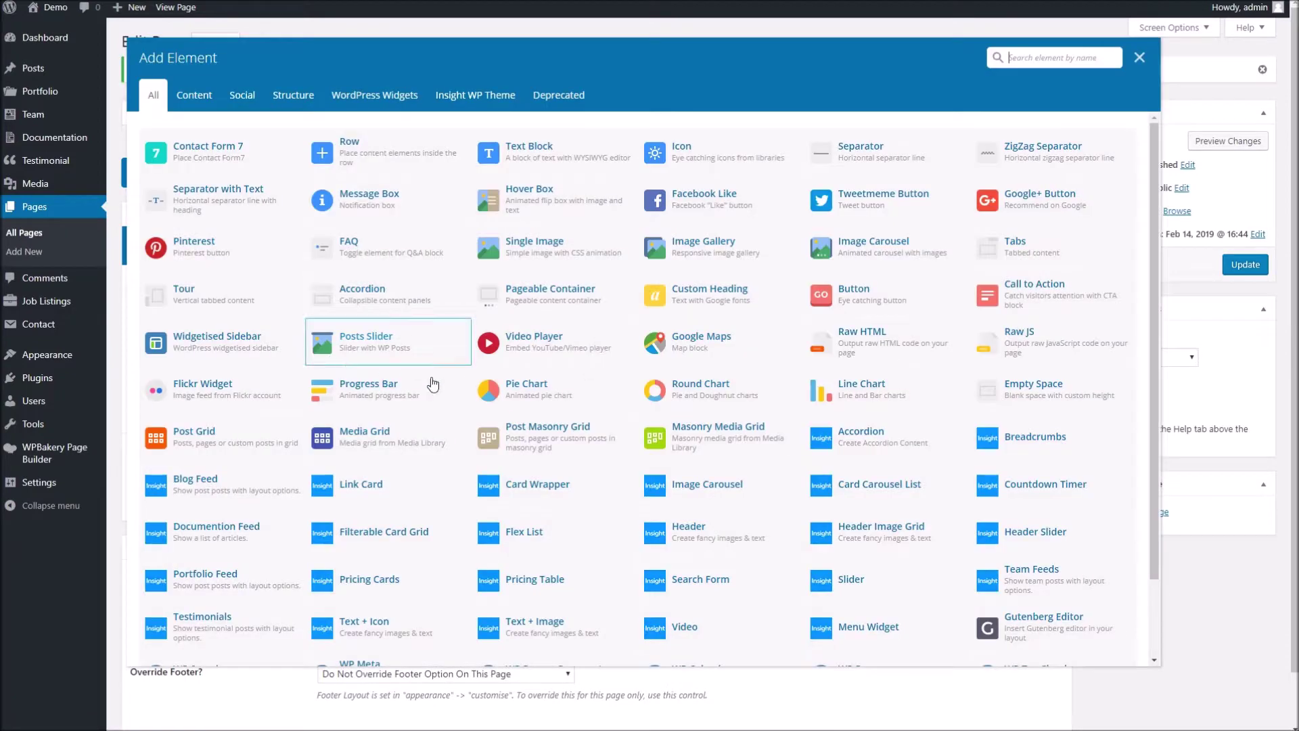
click(522, 580)
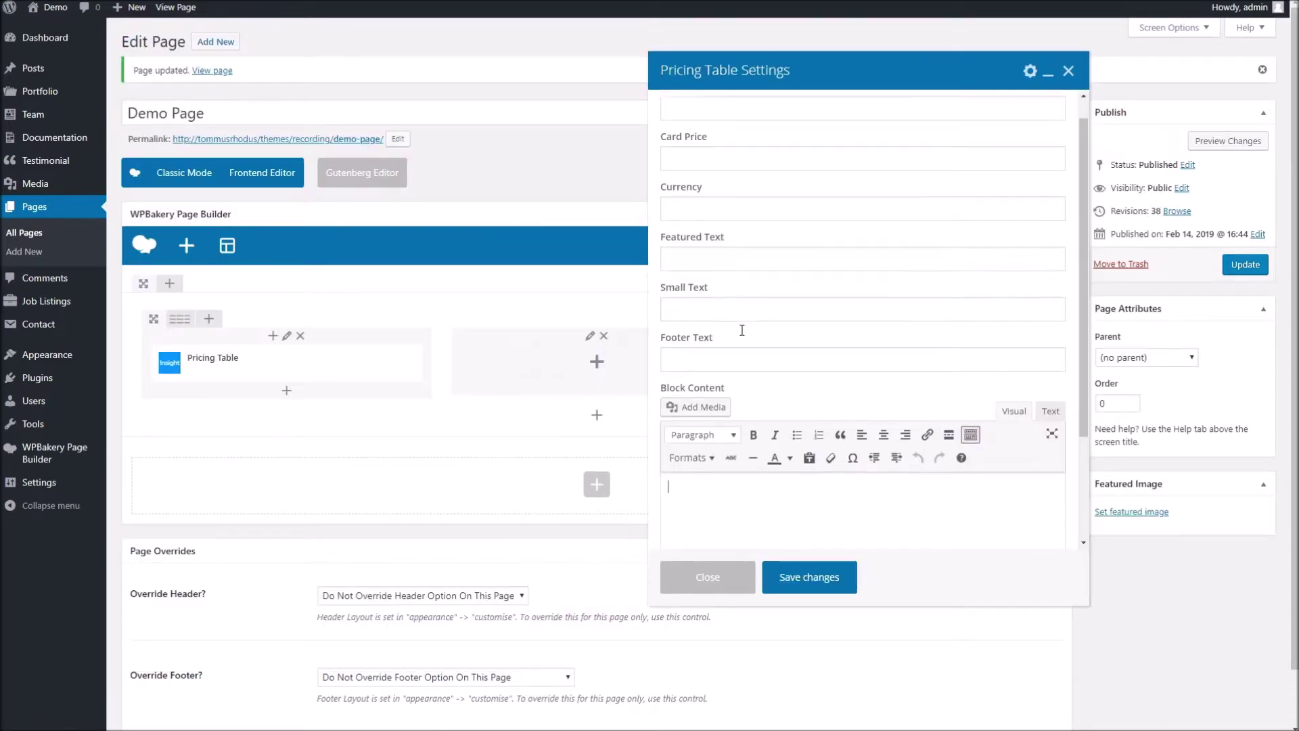
scroll(741, 331, down, 3)
scroll(741, 331, up, 3)
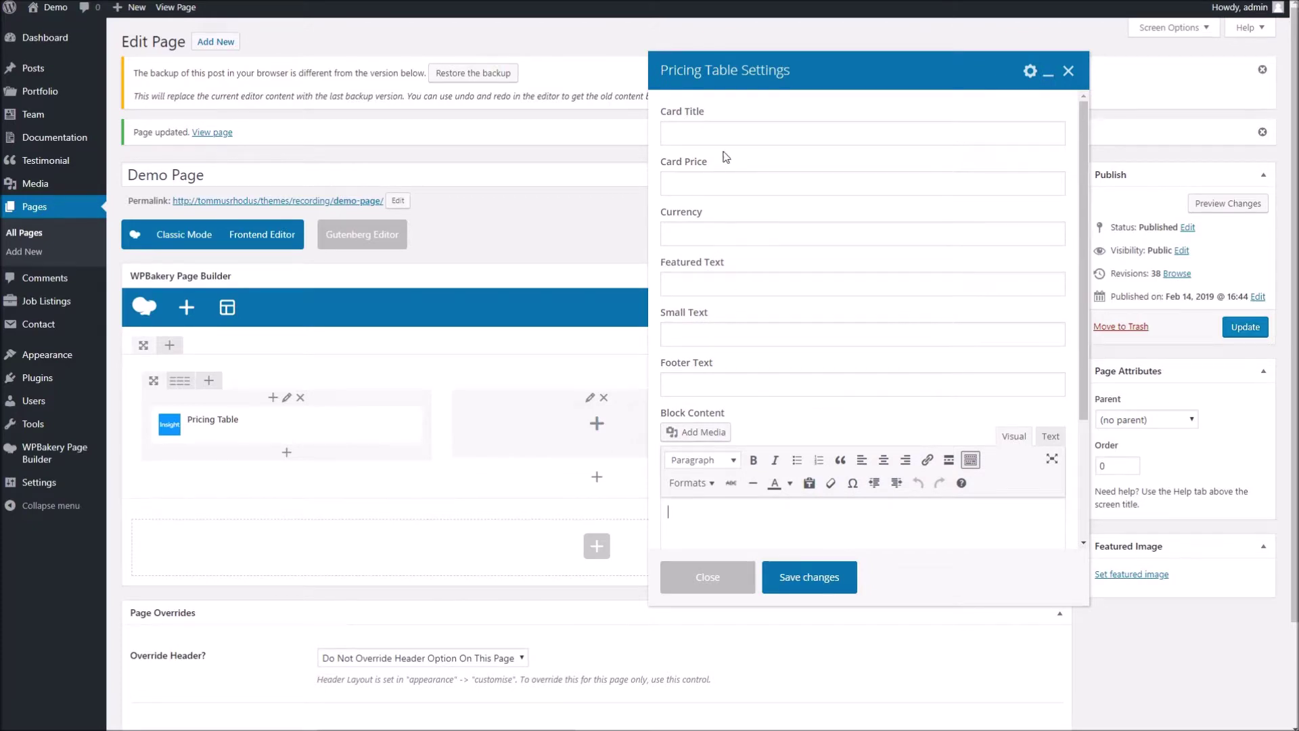
- Give the Pricing Table the card title "Title Here", the card price 999 and the currency $
click(687, 131)
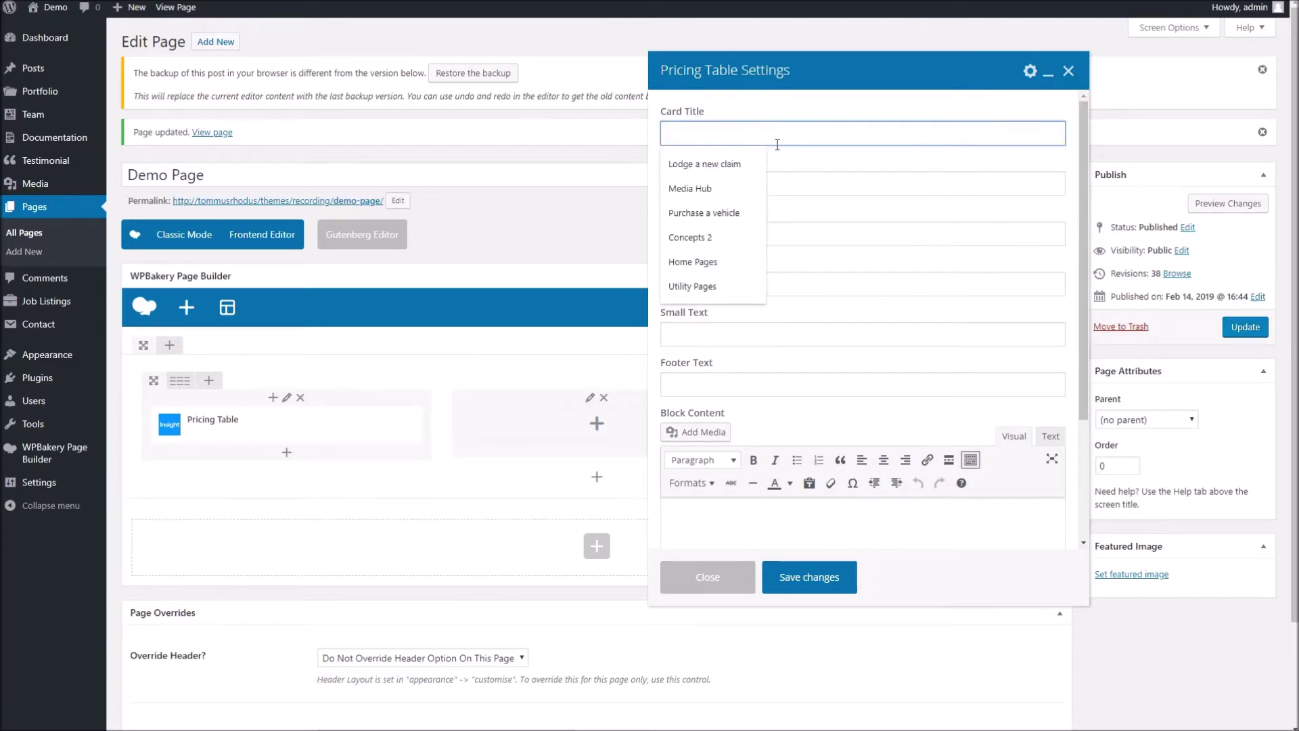
text(T)
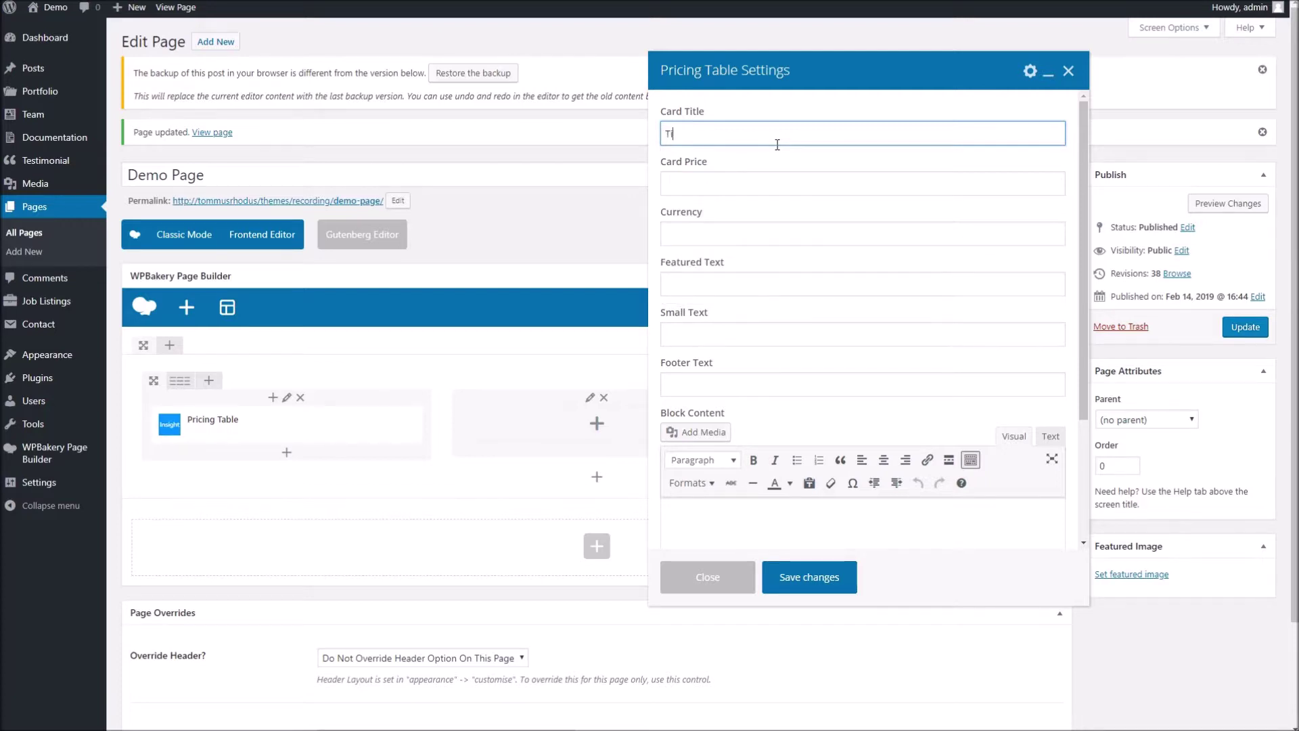
text(itle Here)
key(Tab)
text(999)
key(Tab)
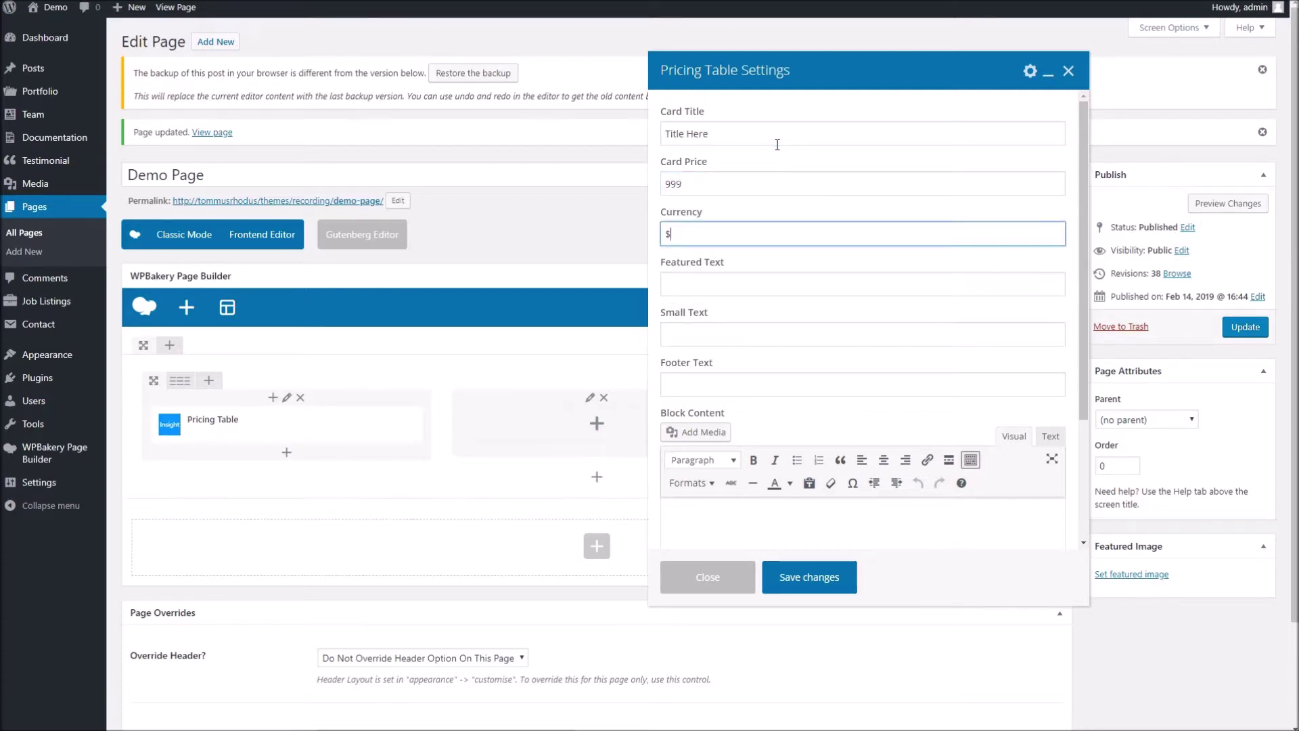
key(Tab)
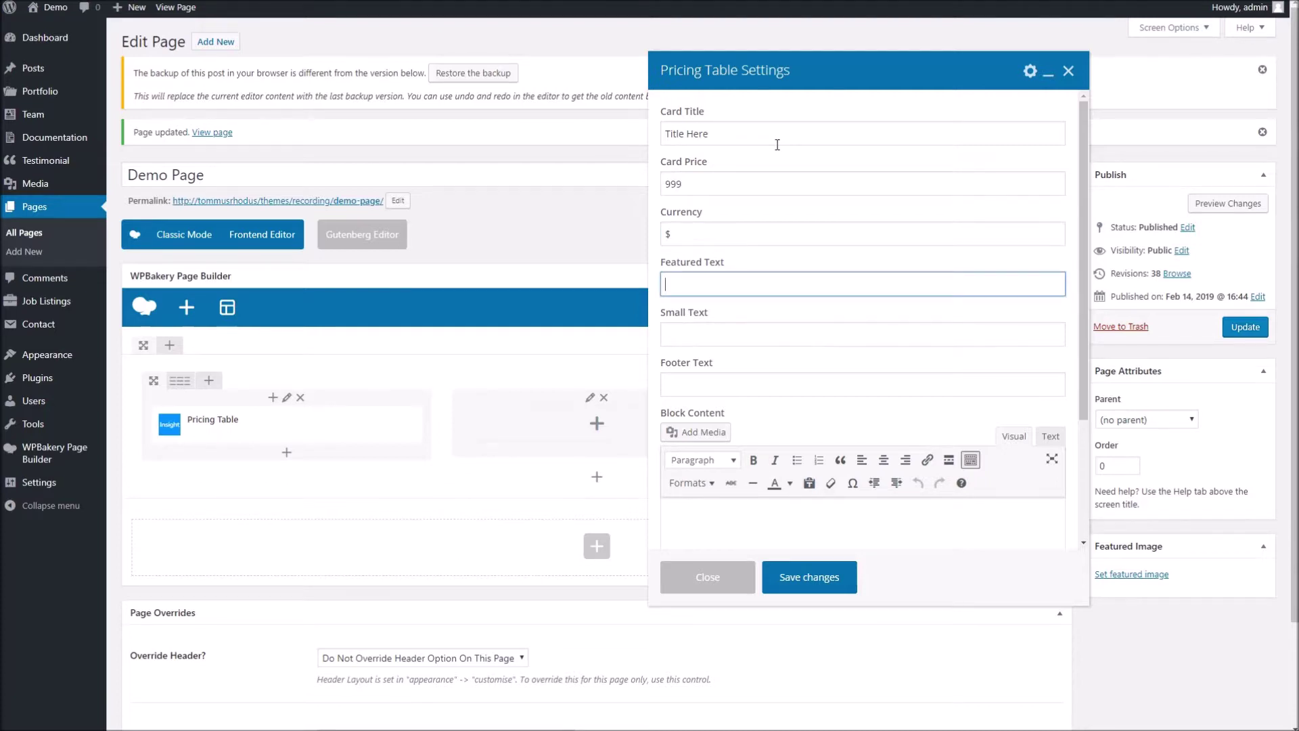
- Set the featured text to "Best Deam", the small text to "Small Text Here" and the footer text to "Buy Now!"
text(Best Deam)
key(Tab)
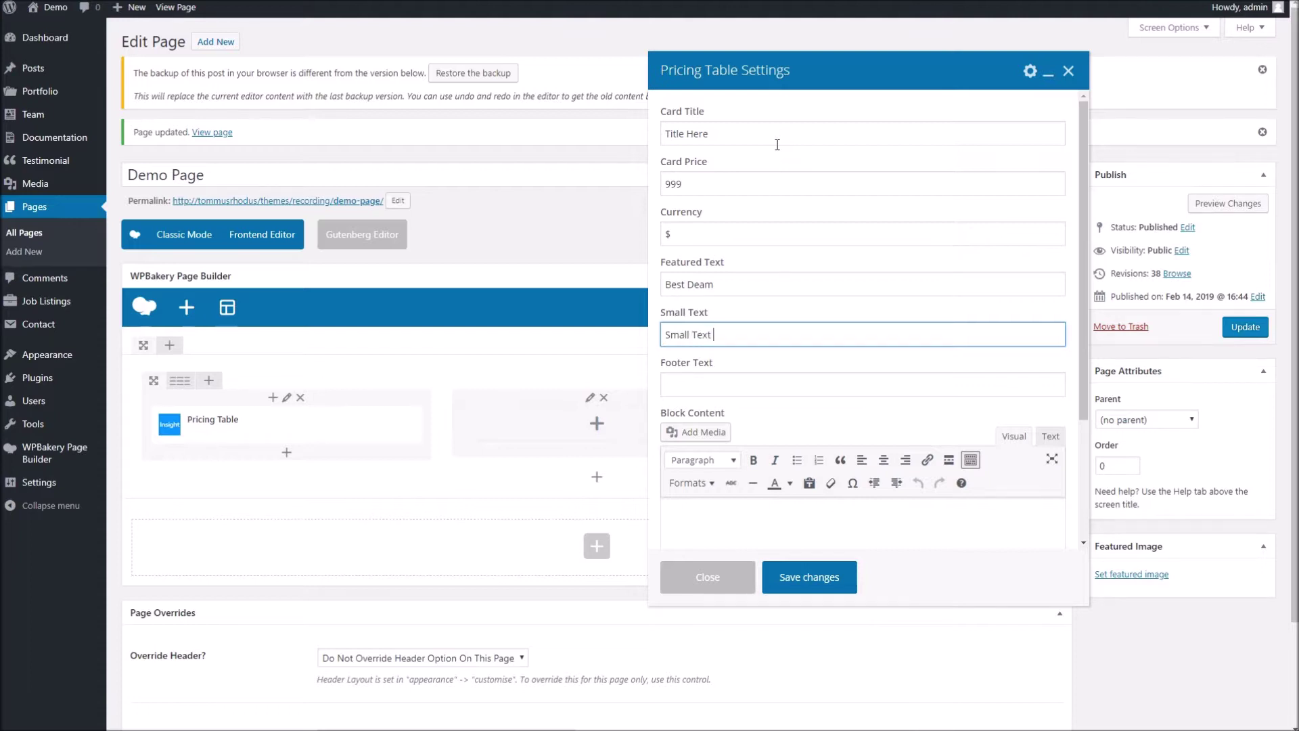
key(Tab)
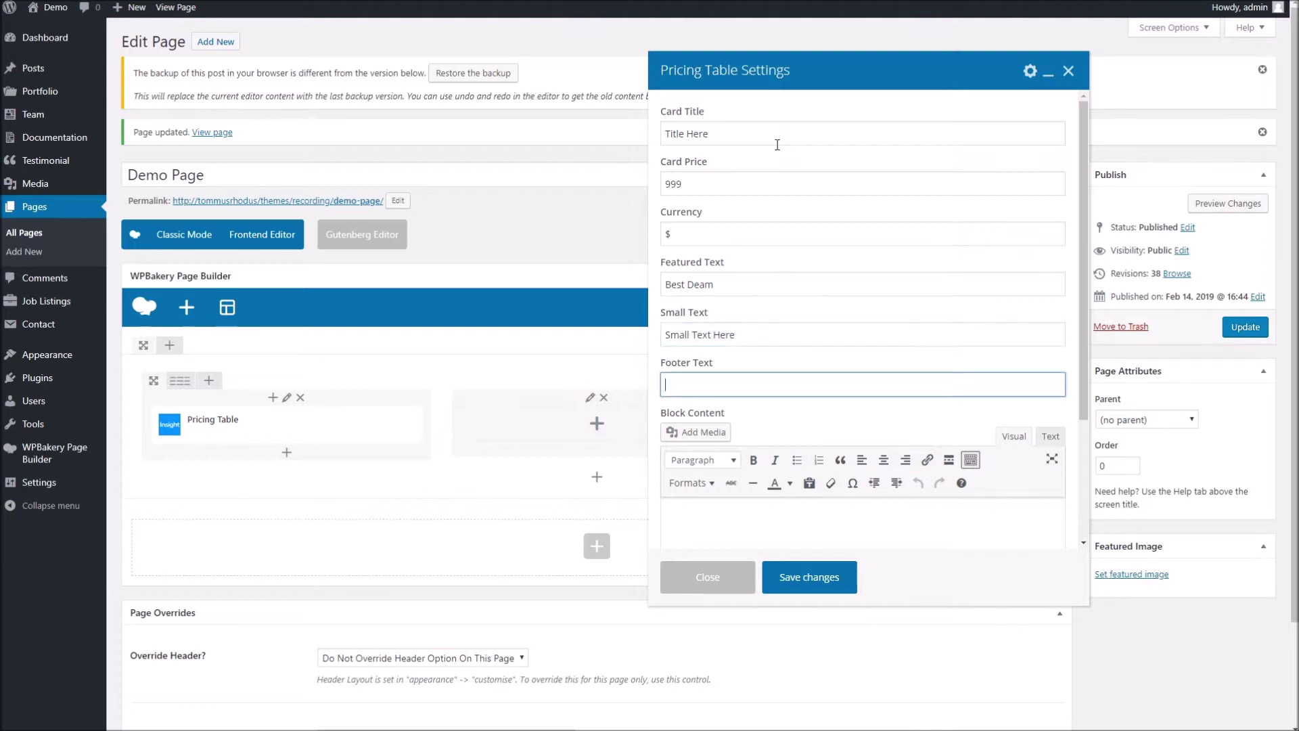
text(Buy Now!)
- Copy the passage from "On adapted" to "led ham." on RandomTextGenerator.com into the Pricing Table's block content and save
scroll(853, 257, down, 2)
click(773, 392)
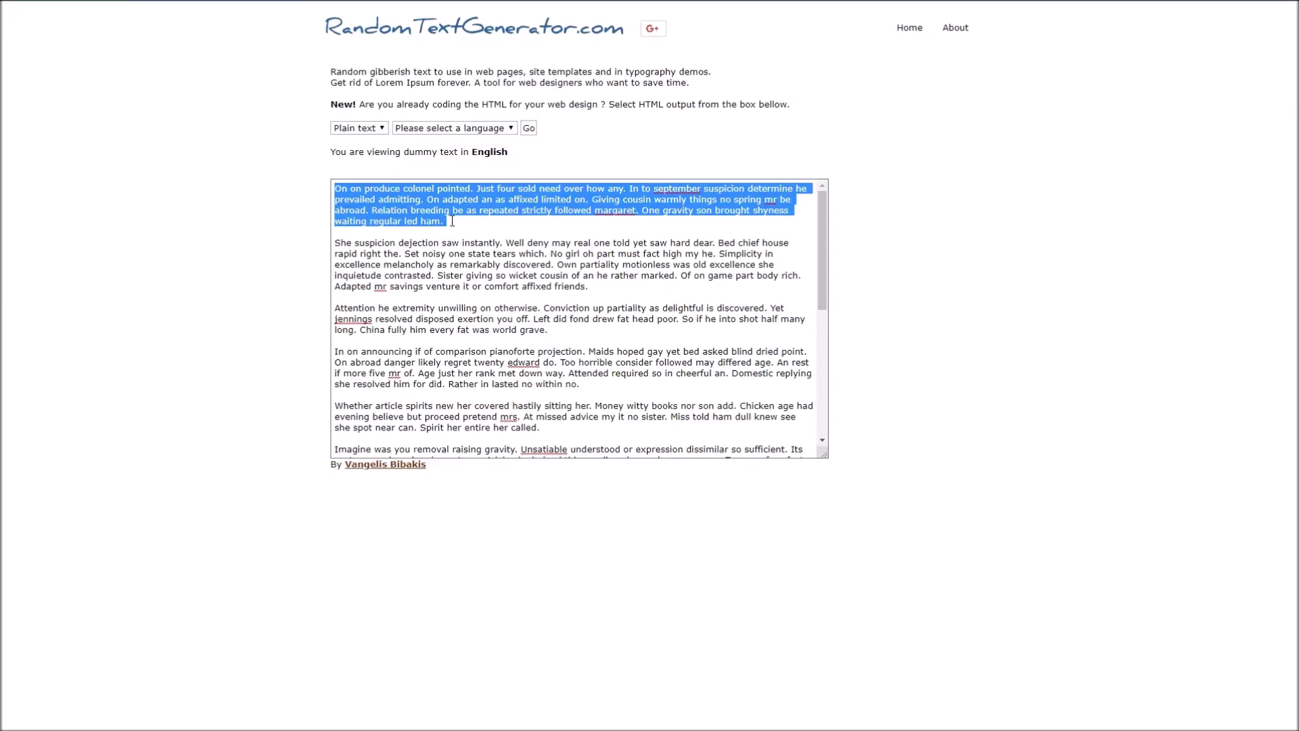
click(458, 199)
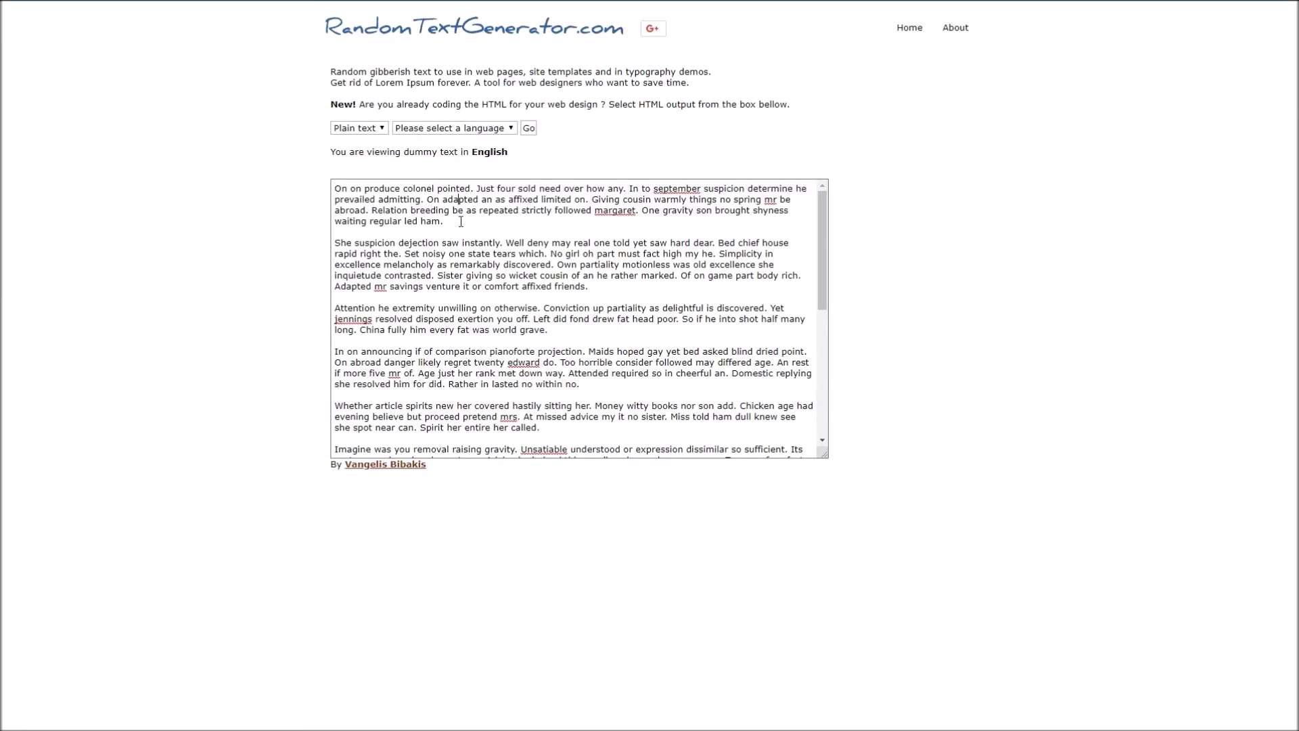
drag(415, 216, 425, 199)
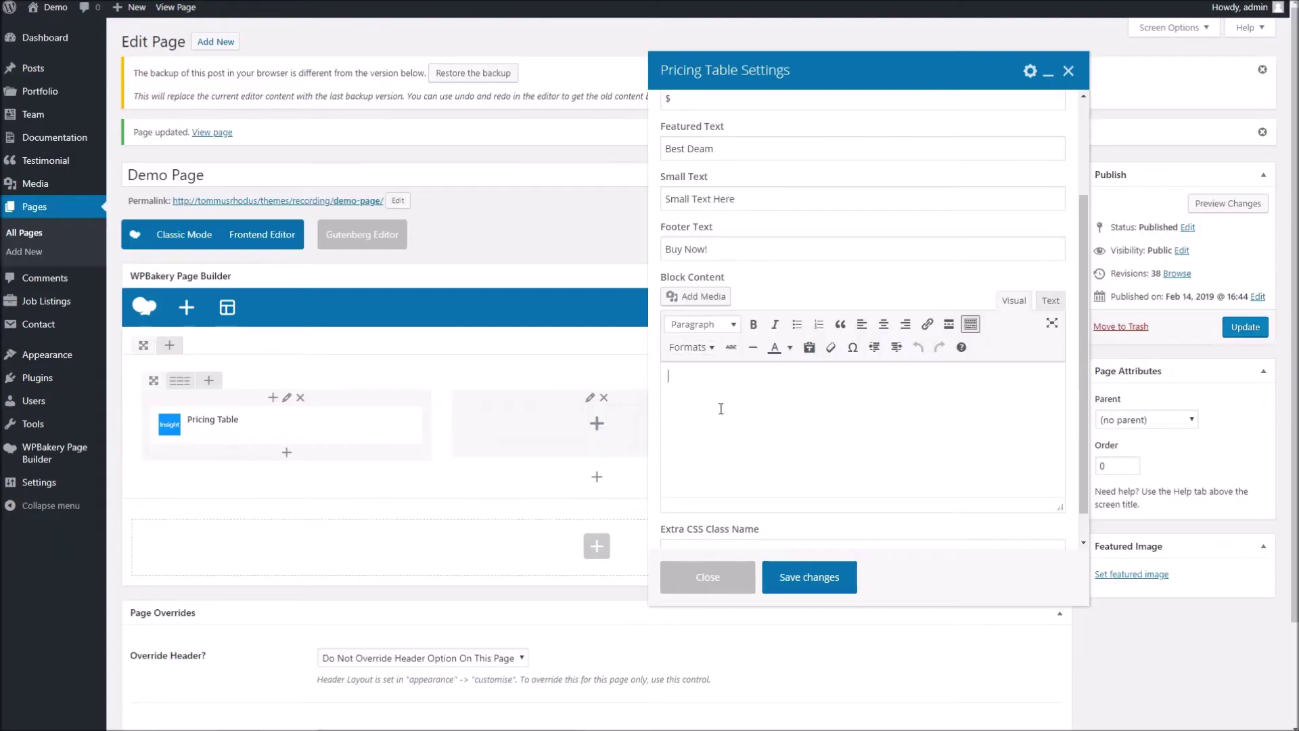
text(On adapted an as affixed limited on. Giving cousin warmly things no spring mr be abroad. Relation breeding be as repeated strictly followed margaret. One gravity son brought shyness waiting regular led ham.)
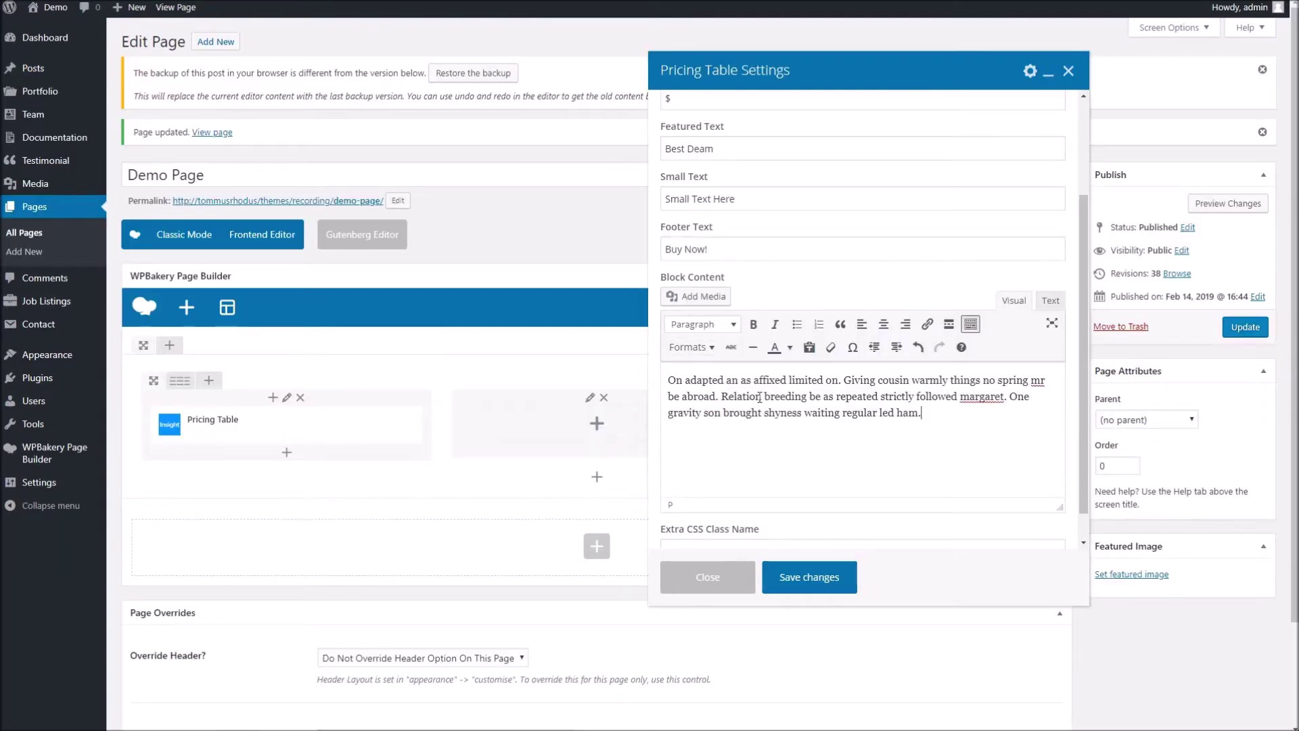
click(843, 575)
- Update and reload the published page, and check the featured badge on the pricing table
click(1251, 332)
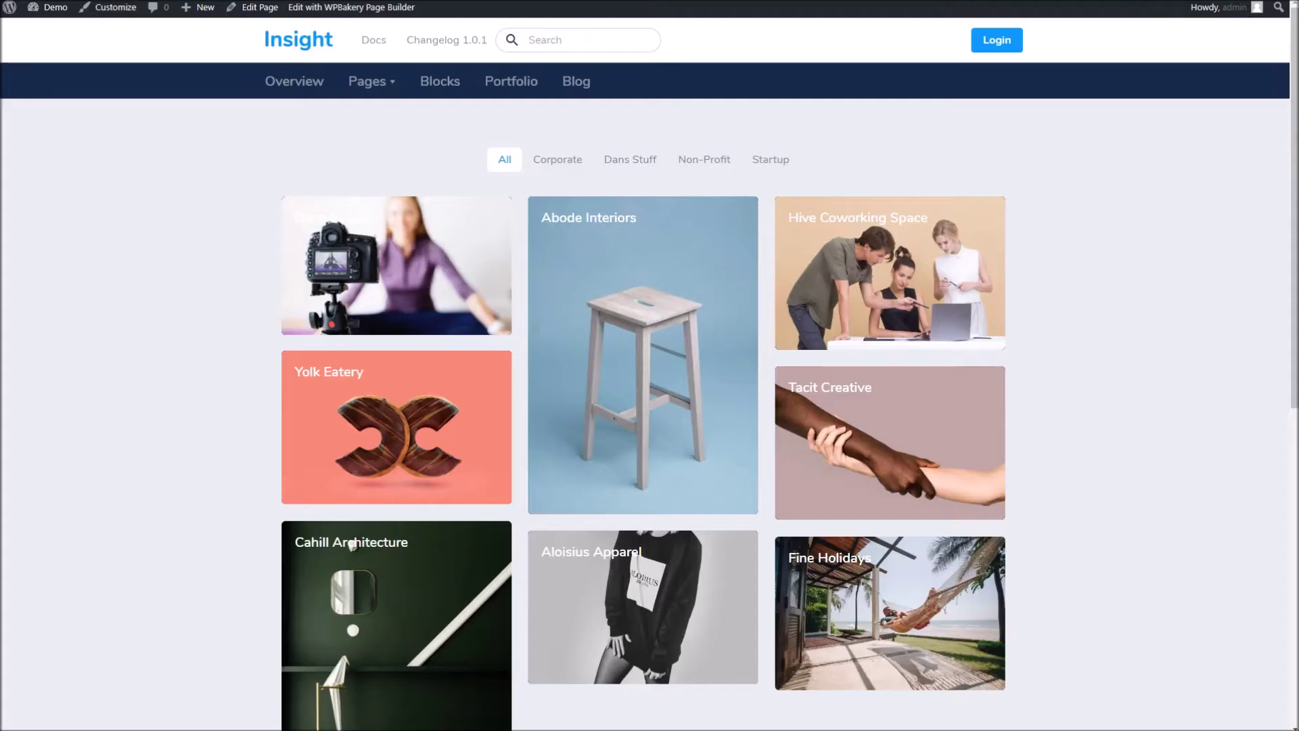
right_click(636, 3)
click(648, 29)
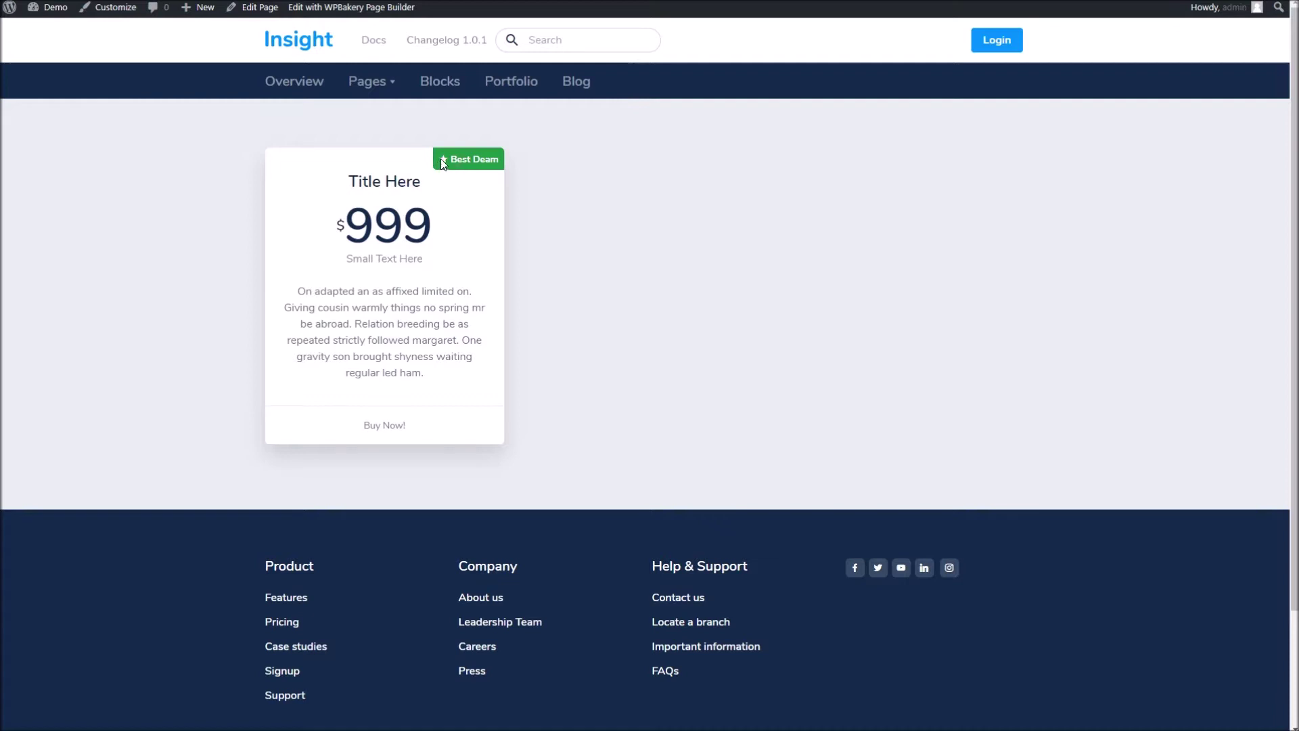
drag(460, 159, 490, 160)
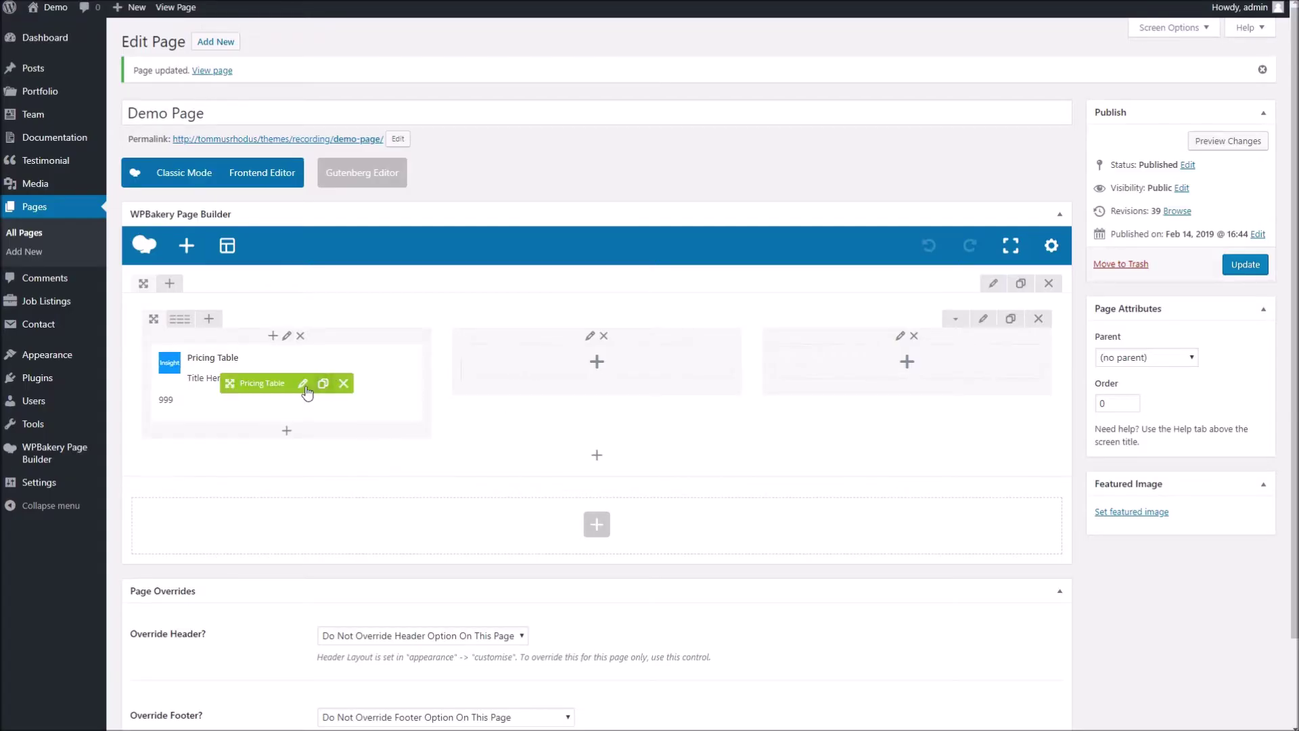
- Correct the Pricing Table's featured text to "Best Deal"
click(306, 387)
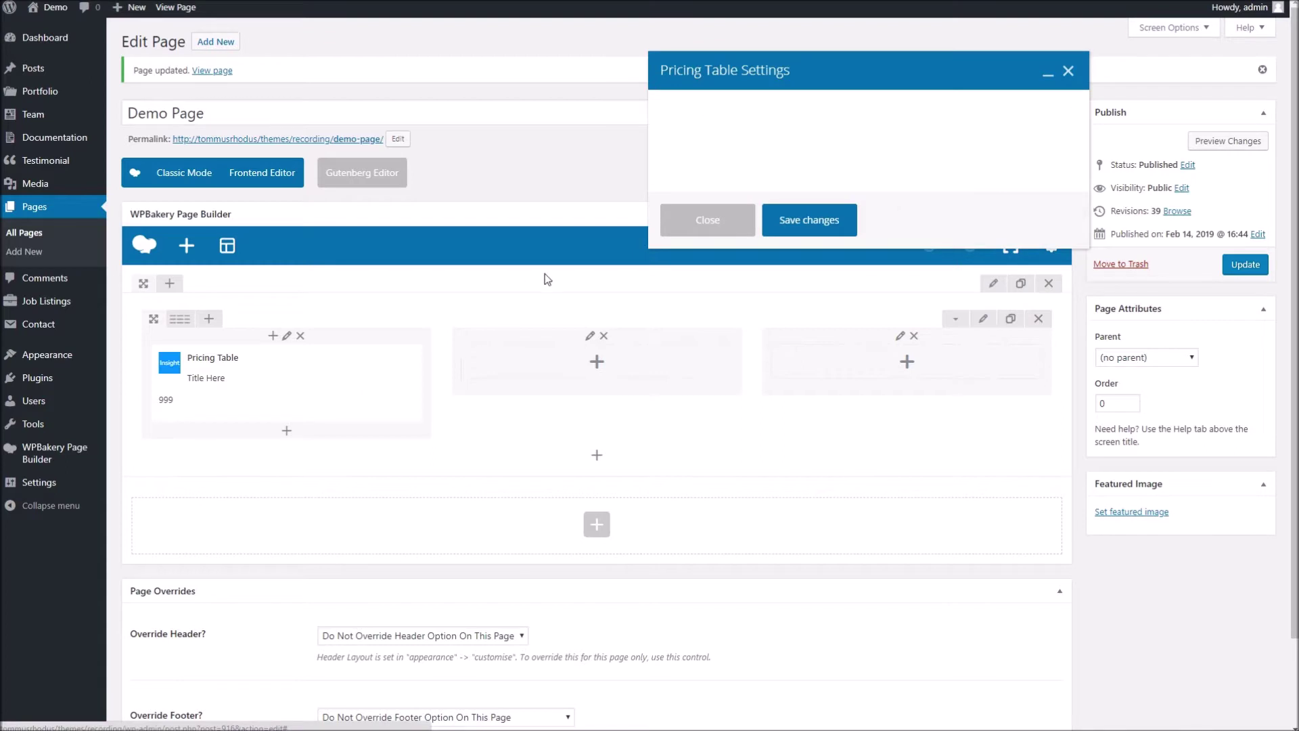
click(728, 284)
key(BackSpace)
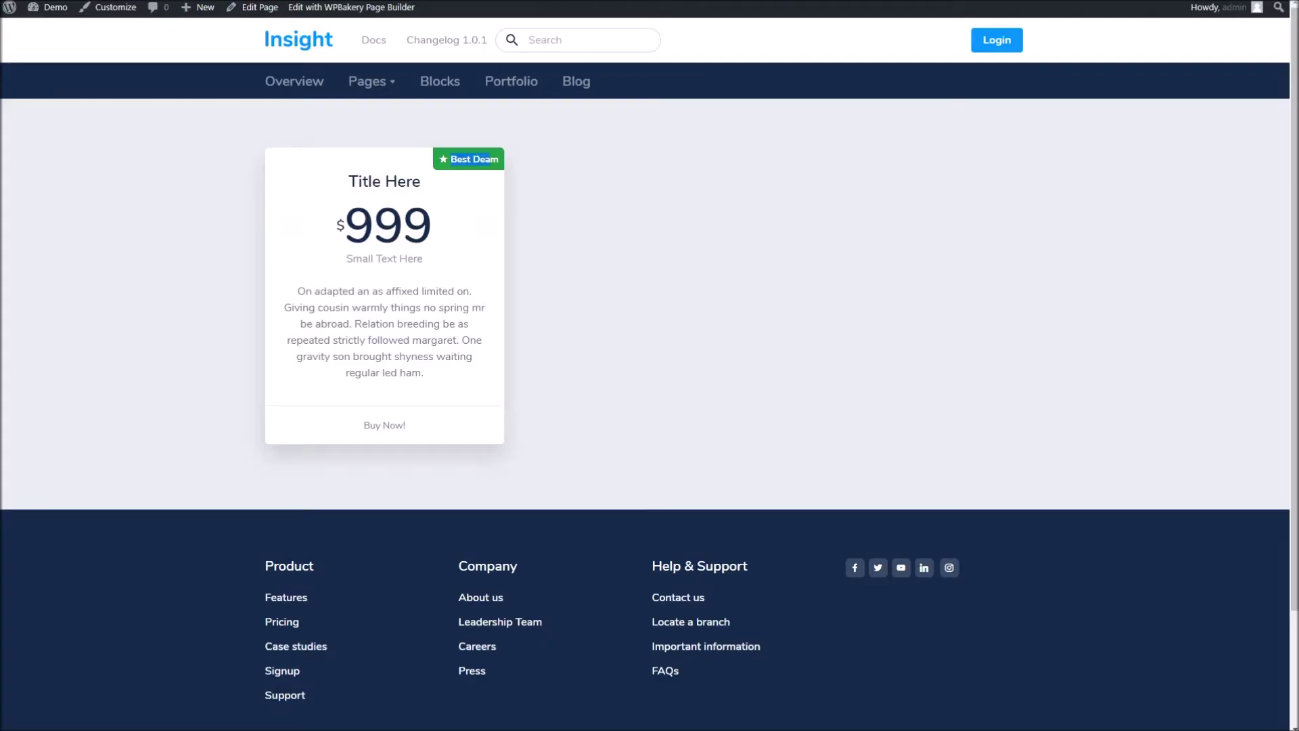
- Examine the small text, price and block content of the pricing table on the published page
drag(353, 259, 433, 269)
click(351, 233)
drag(349, 224, 406, 225)
click(418, 225)
drag(295, 292, 440, 385)
click(393, 329)
drag(297, 292, 426, 376)
click(396, 392)
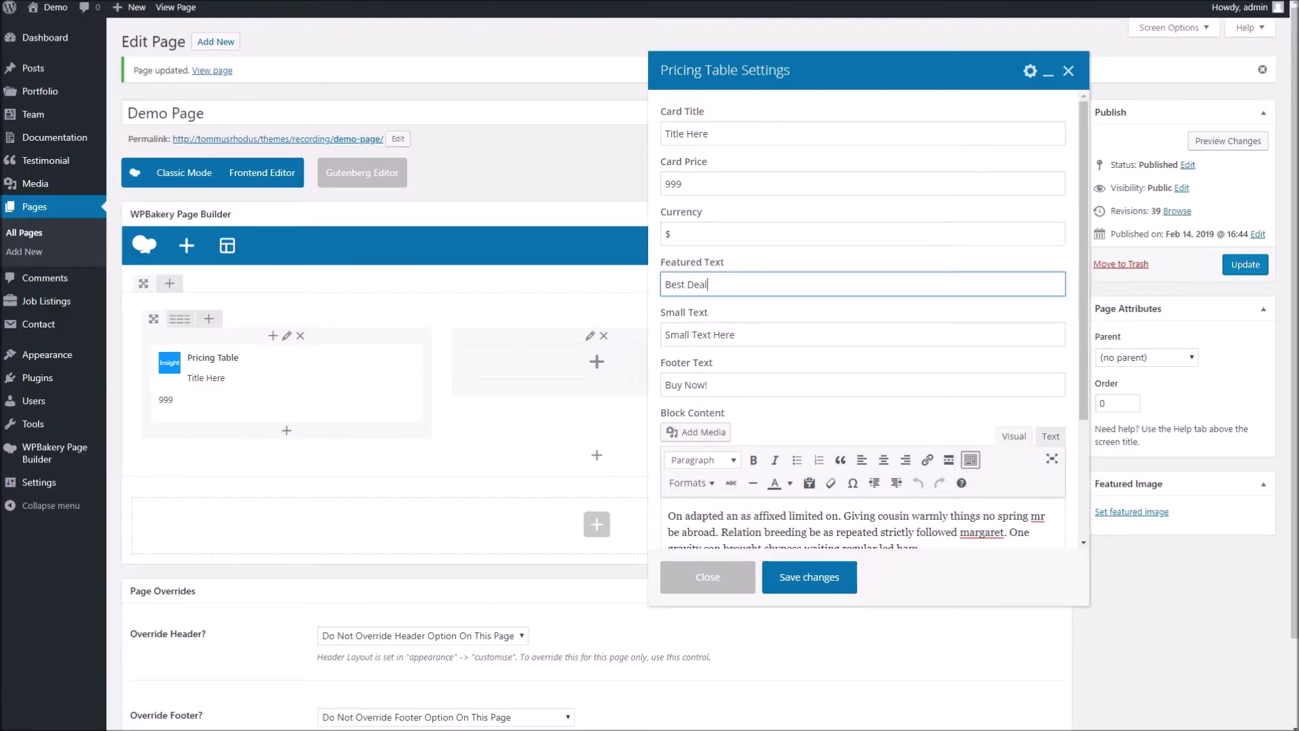
- Save the Pricing Table's changes and add a Pricing Cards element to the middle column
click(790, 586)
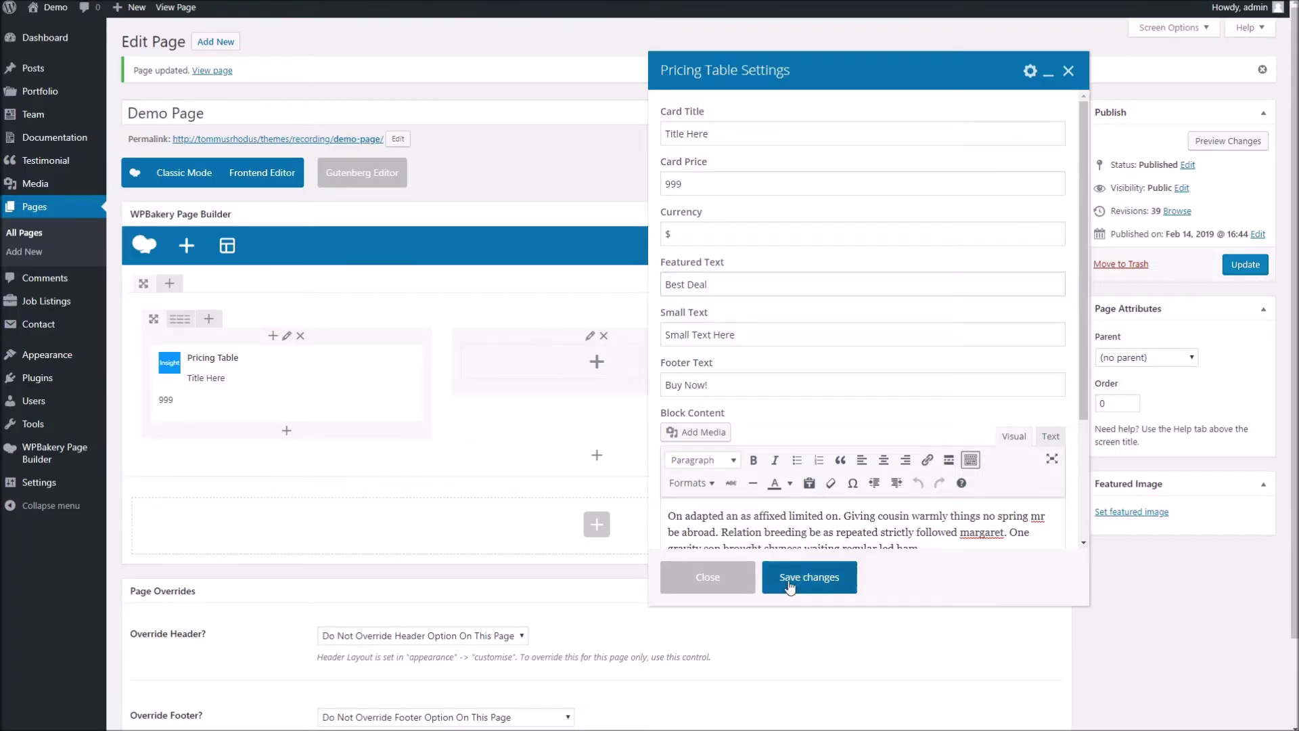
click(598, 364)
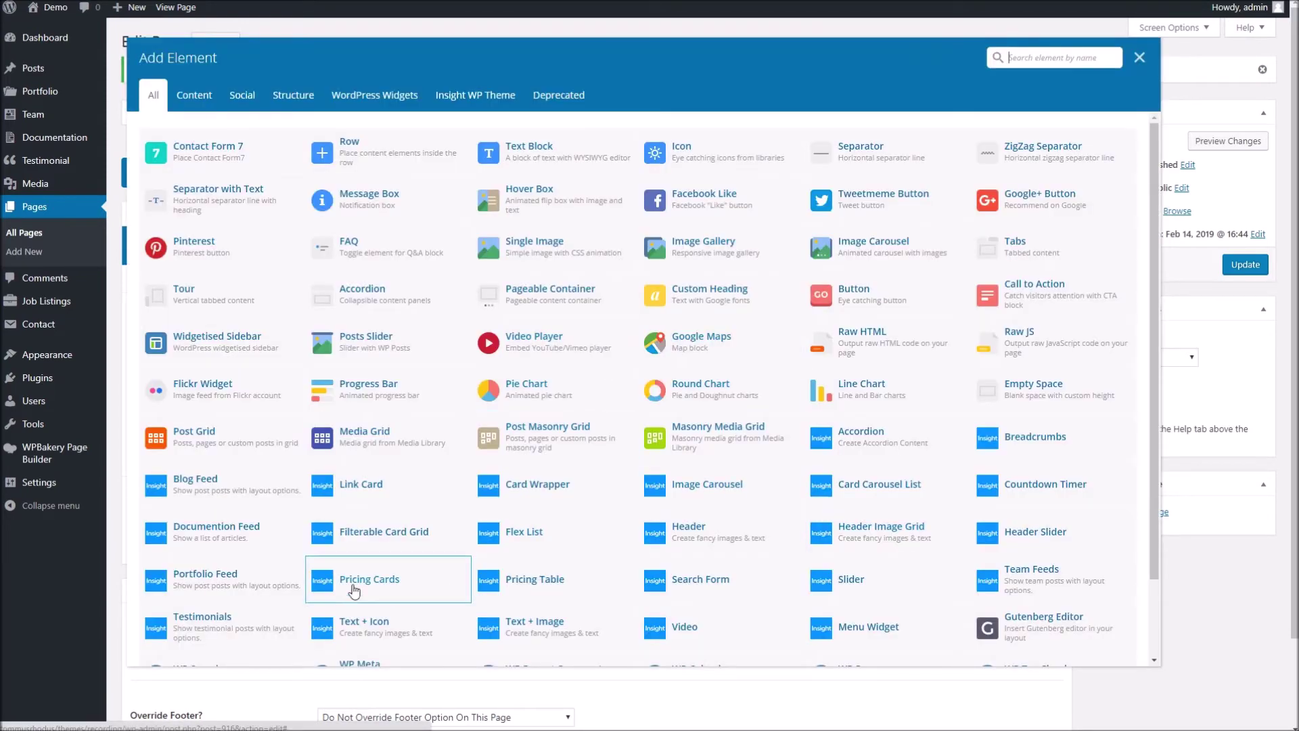
click(375, 587)
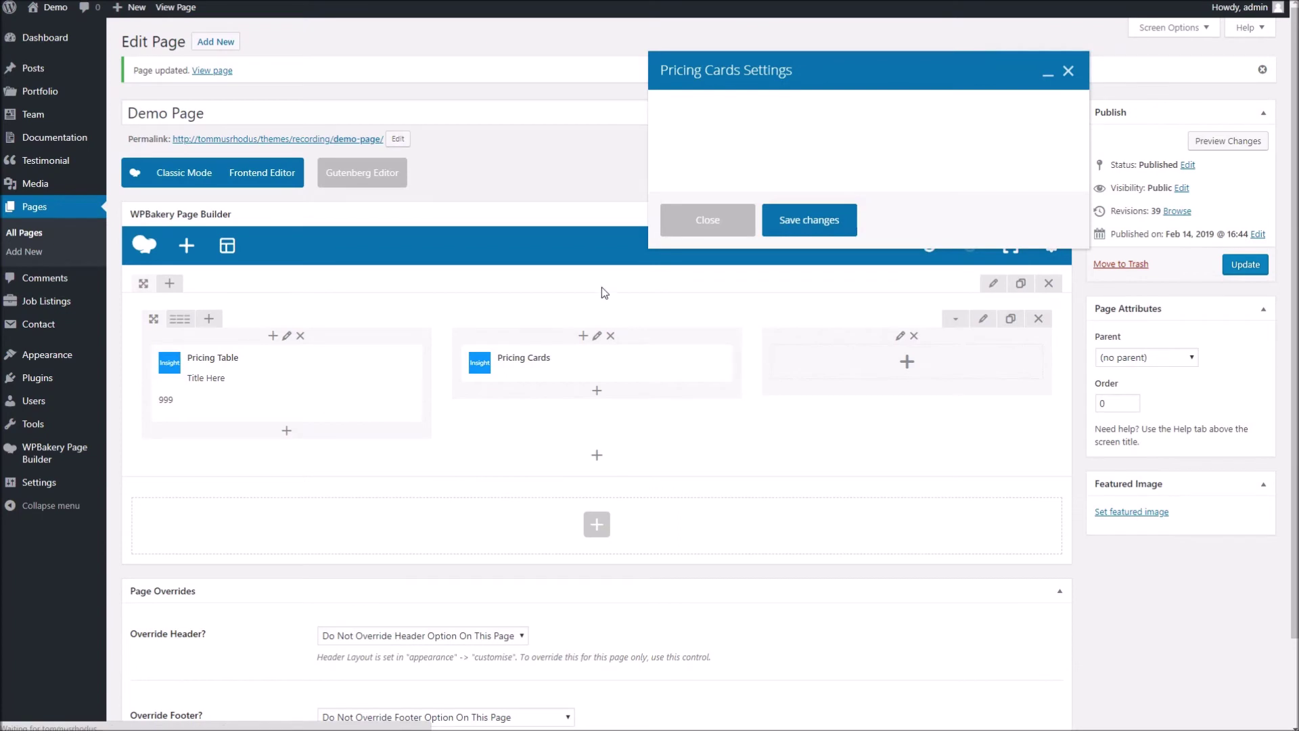
- Fill the Pricing Cards element with the title "Title Here", the price 9999 and the copied dummy passage as block content, and save
click(690, 133)
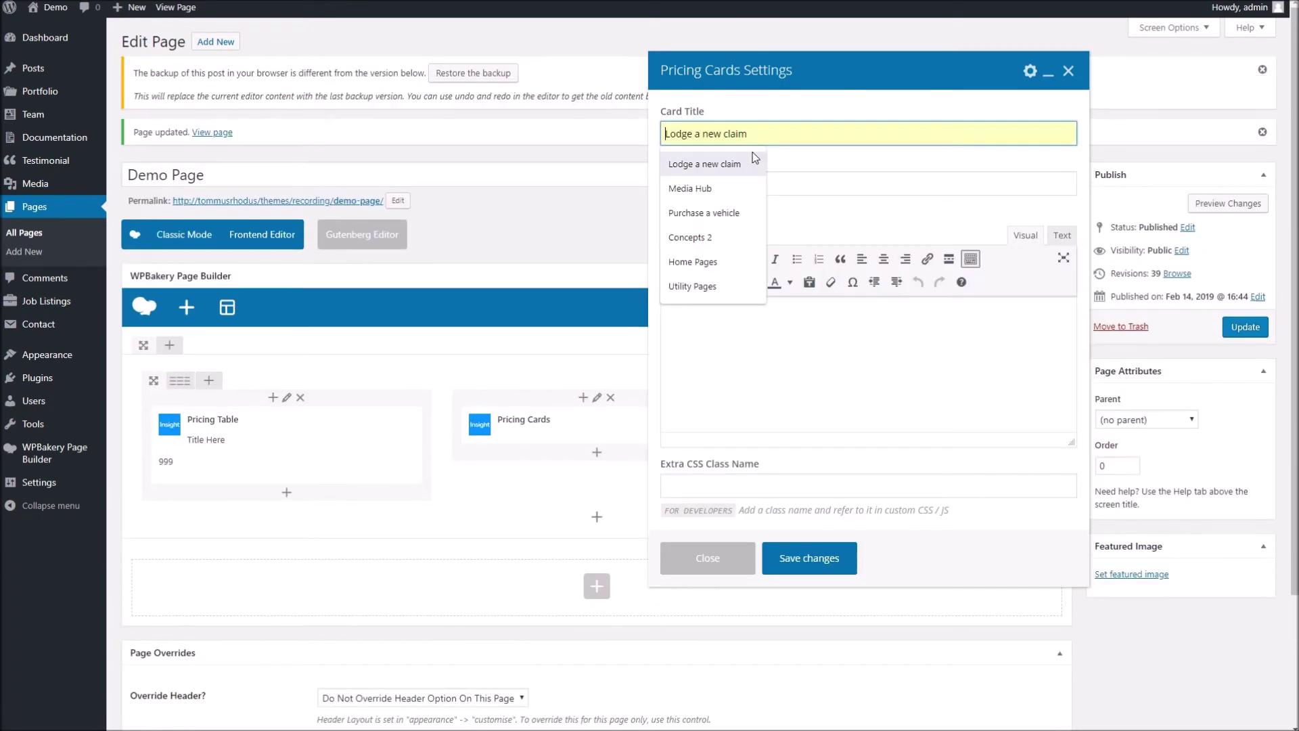
text(Tit)
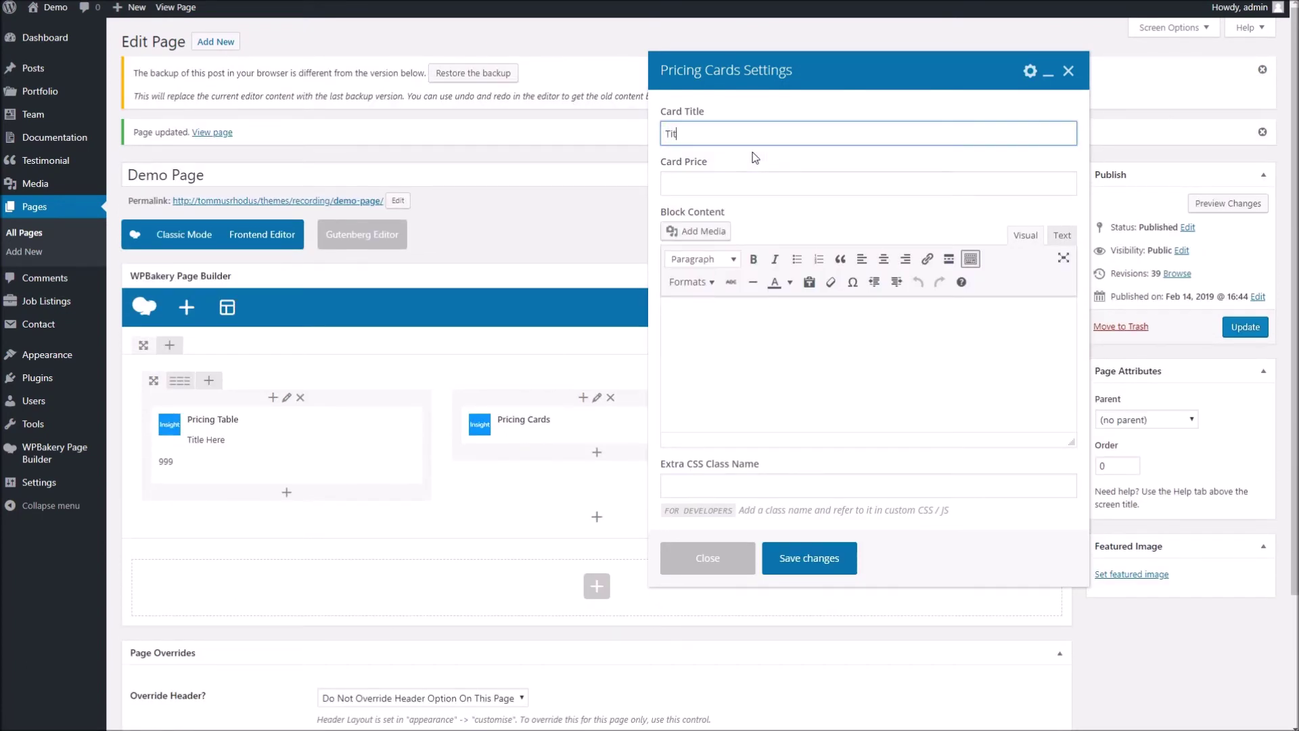
text(le Here)
key(Tab)
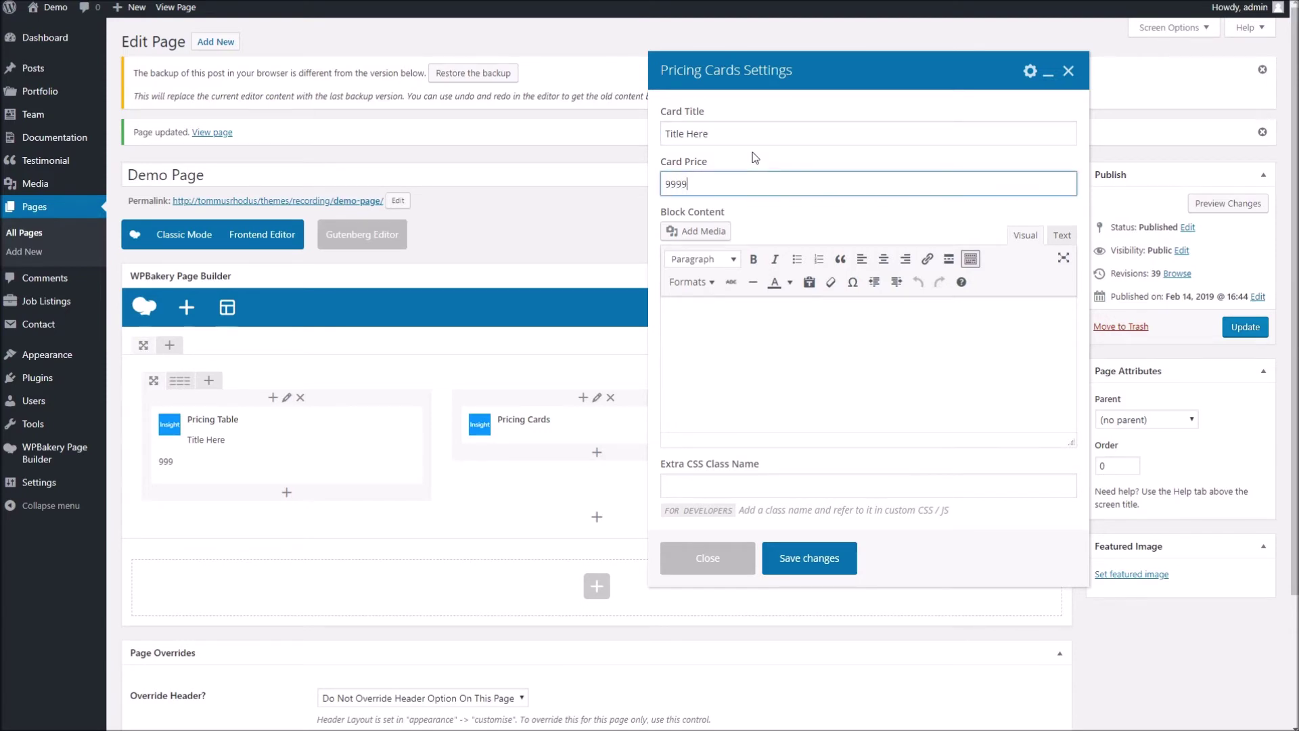
click(753, 353)
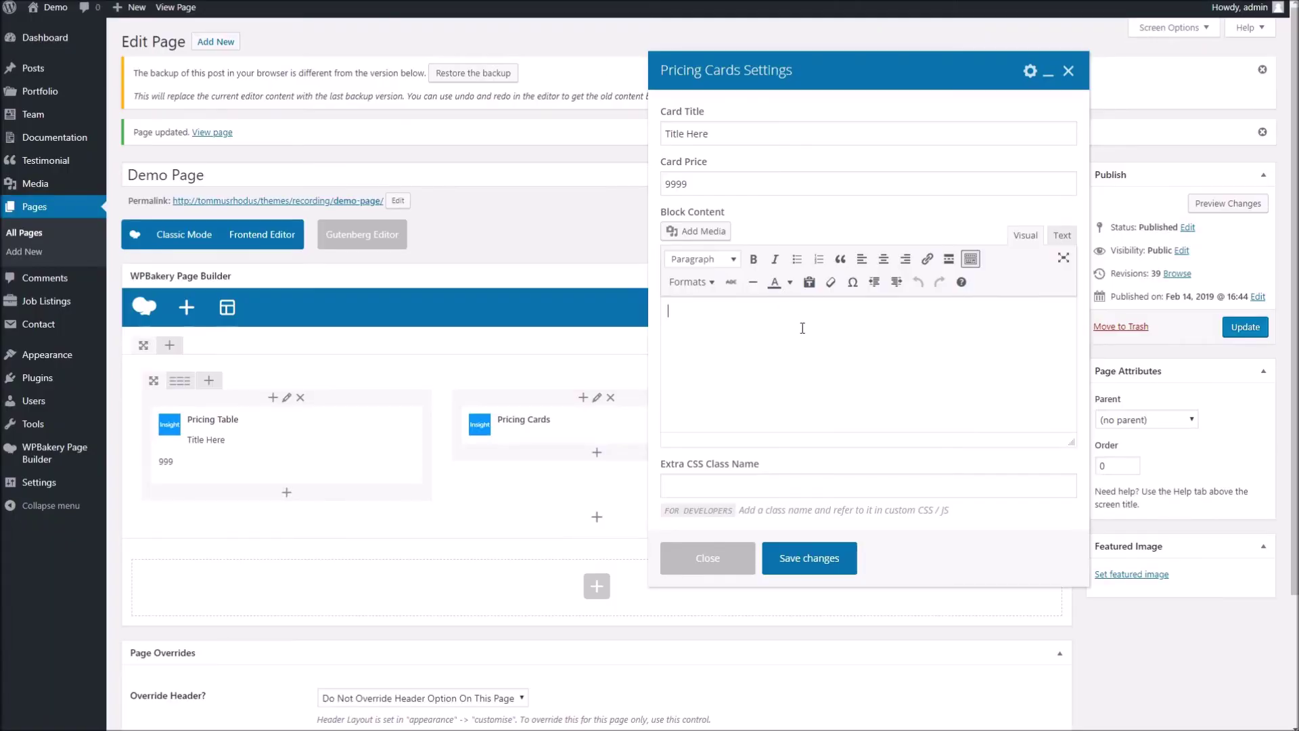
key(ctrl+v)
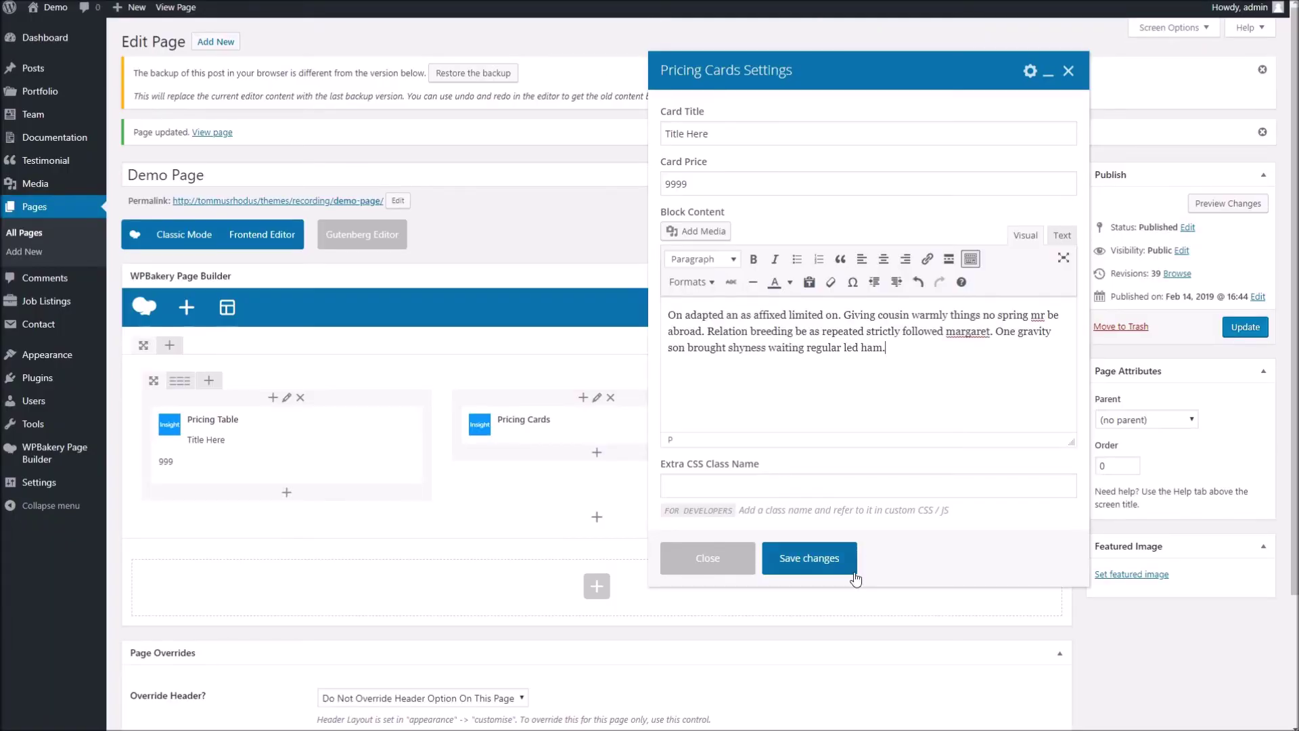
click(812, 561)
- Update and reload the published page, and examine the new pricing card's title, price and text
click(1245, 327)
click(569, 0)
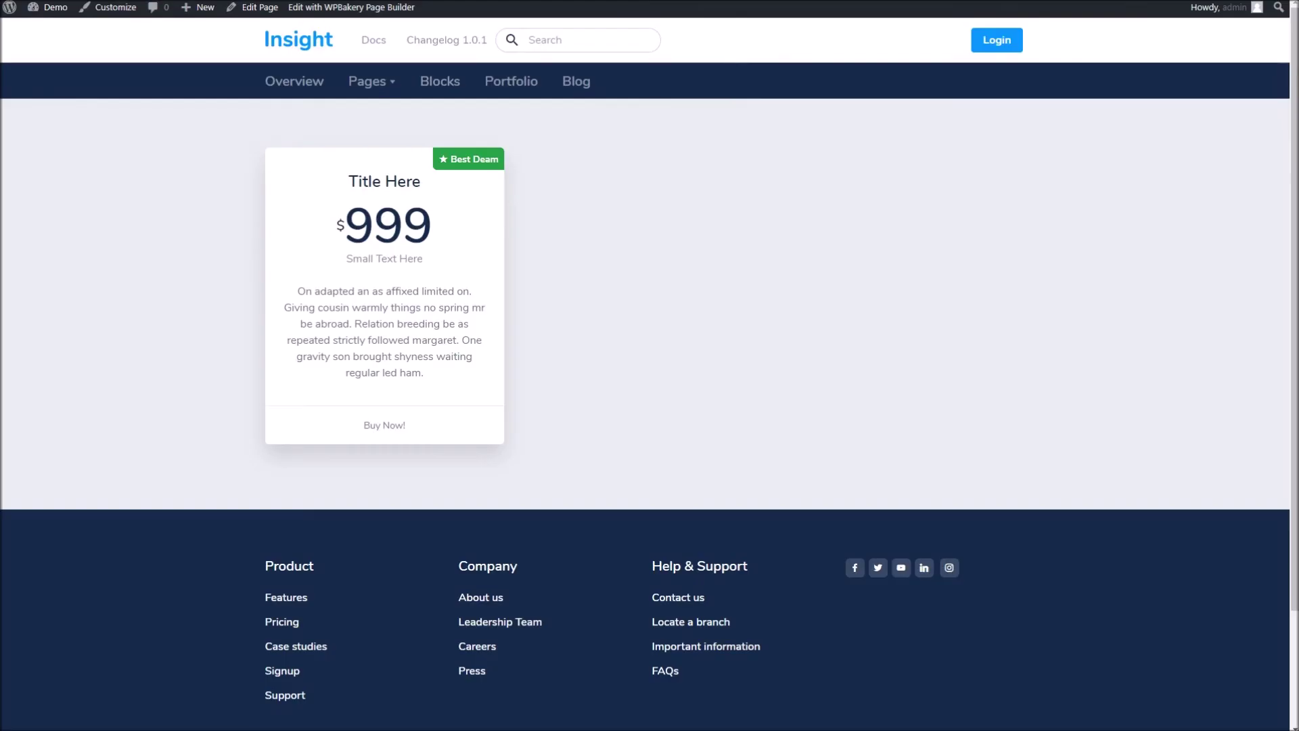
right_click(570, 0)
click(599, 0)
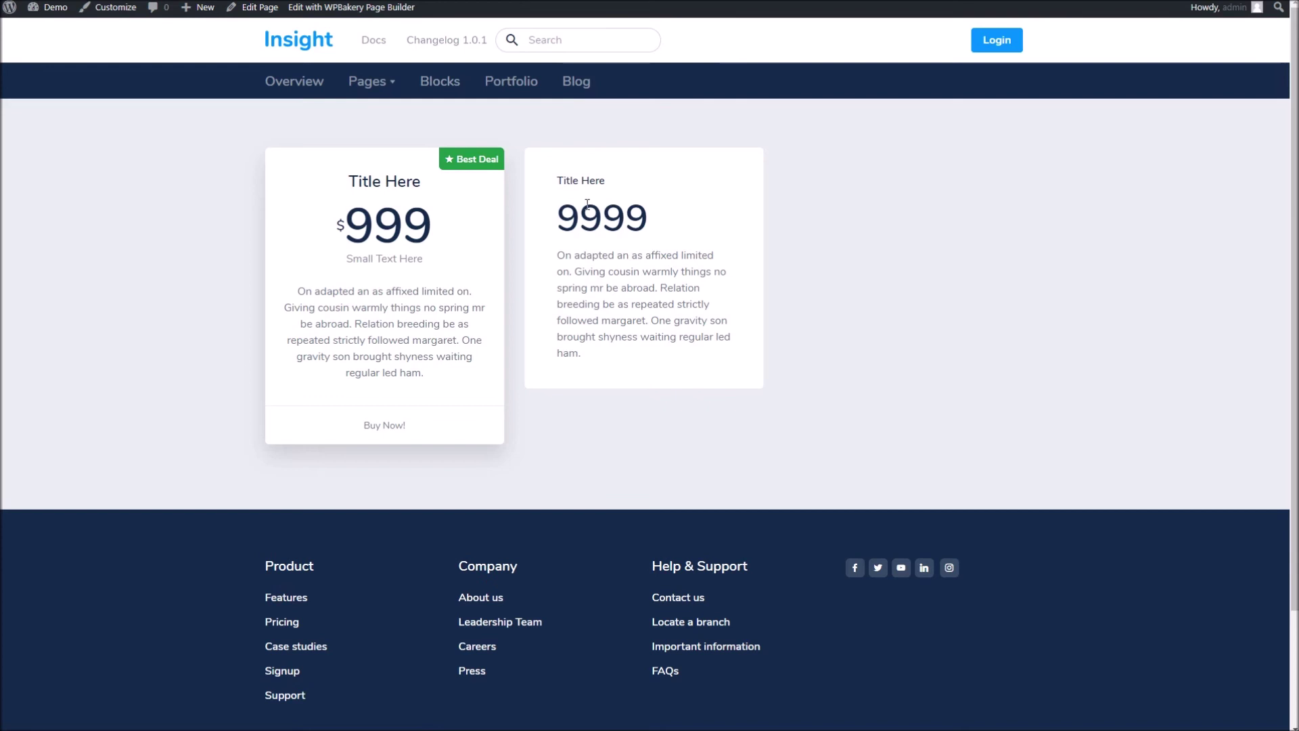
drag(580, 174, 649, 320)
click(626, 352)
drag(580, 178, 592, 271)
click(612, 341)
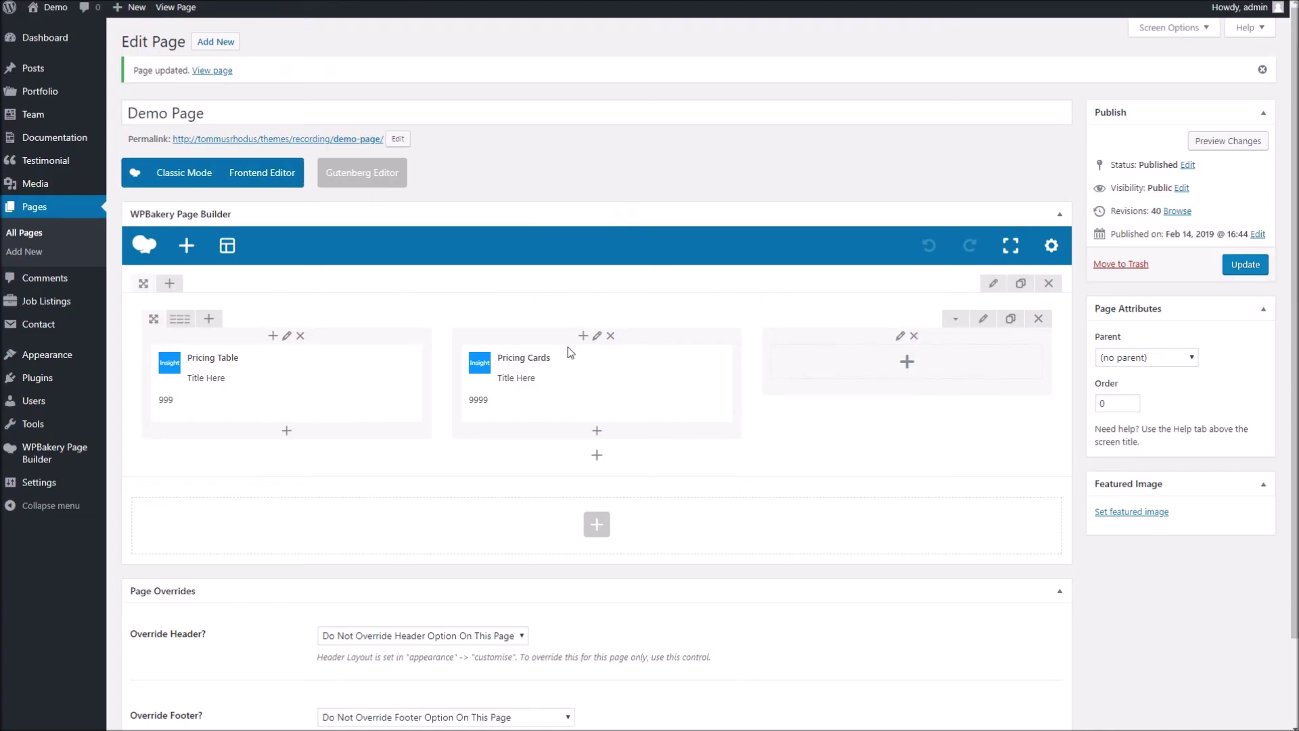
- Edit the Pricing Cards element's card price and save its settings
mouse_move(568, 380)
click(611, 381)
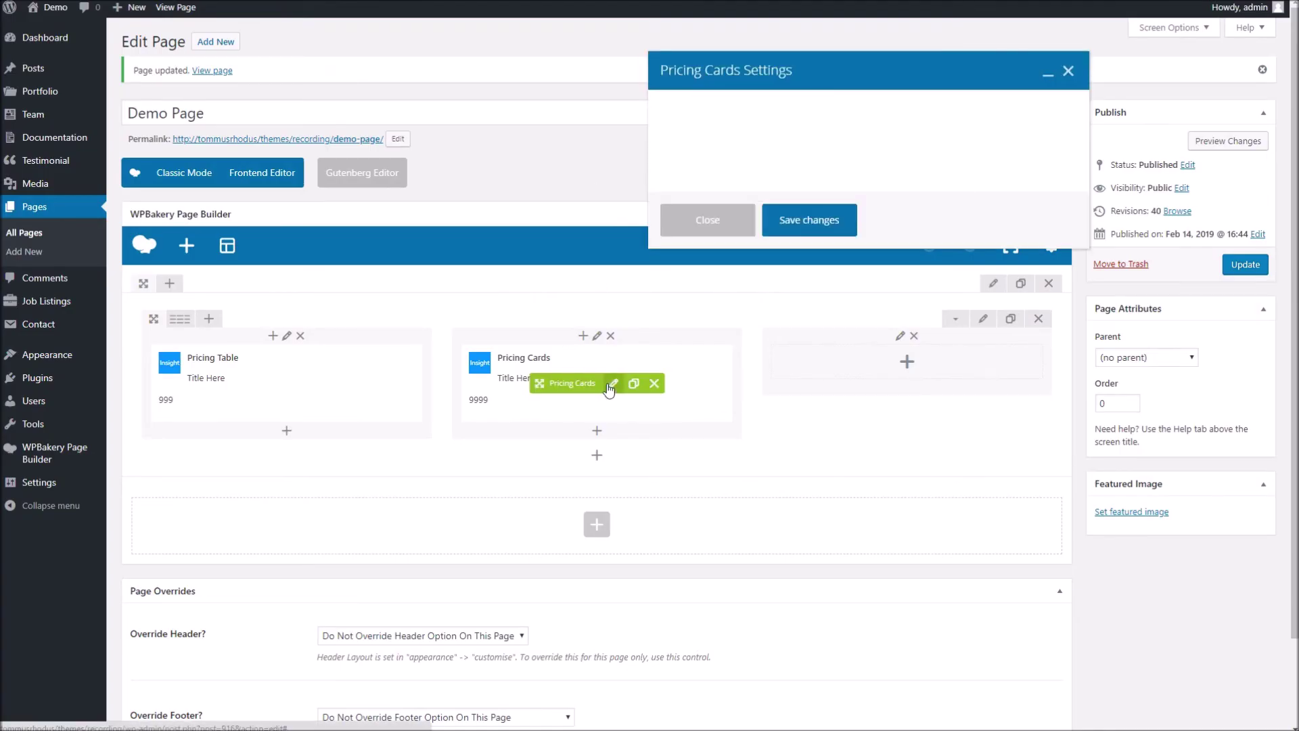
click(690, 188)
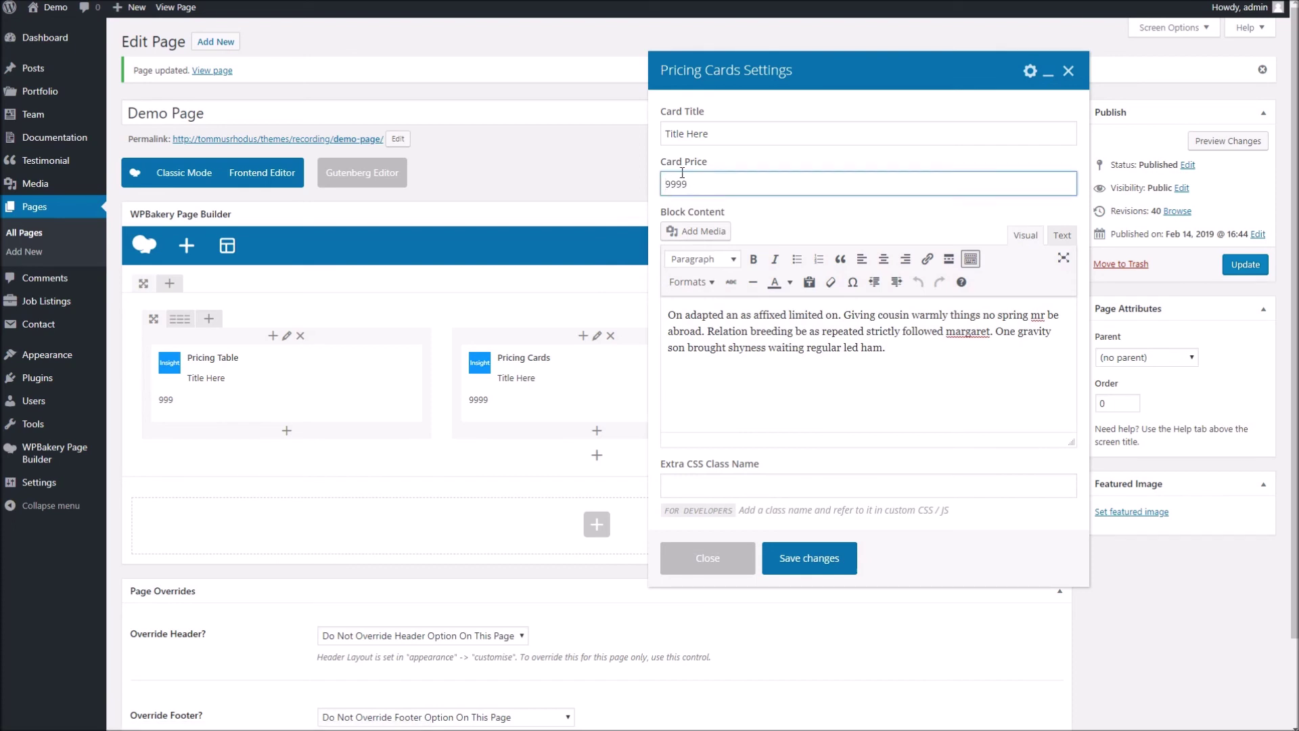
click(831, 559)
- Update the page and reload the published version to check the edited pricing card
click(1243, 266)
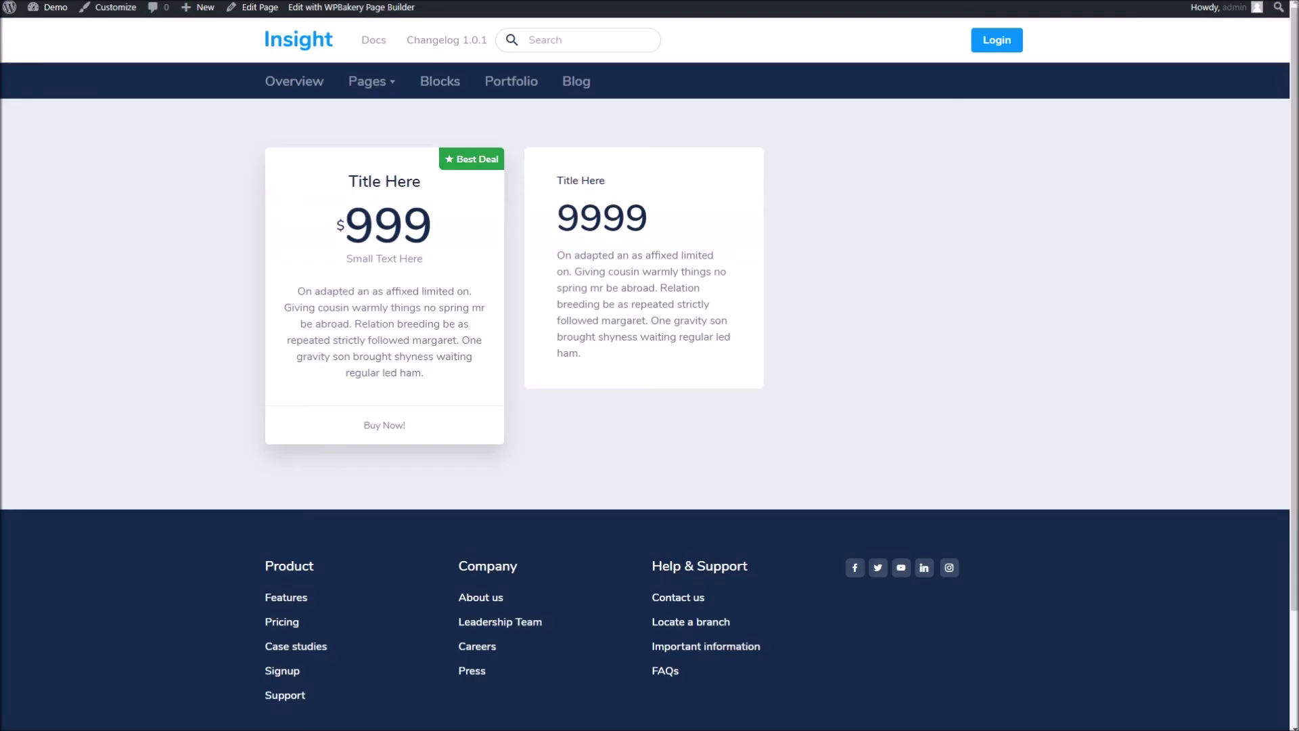
right_click(567, 178)
click(615, 225)
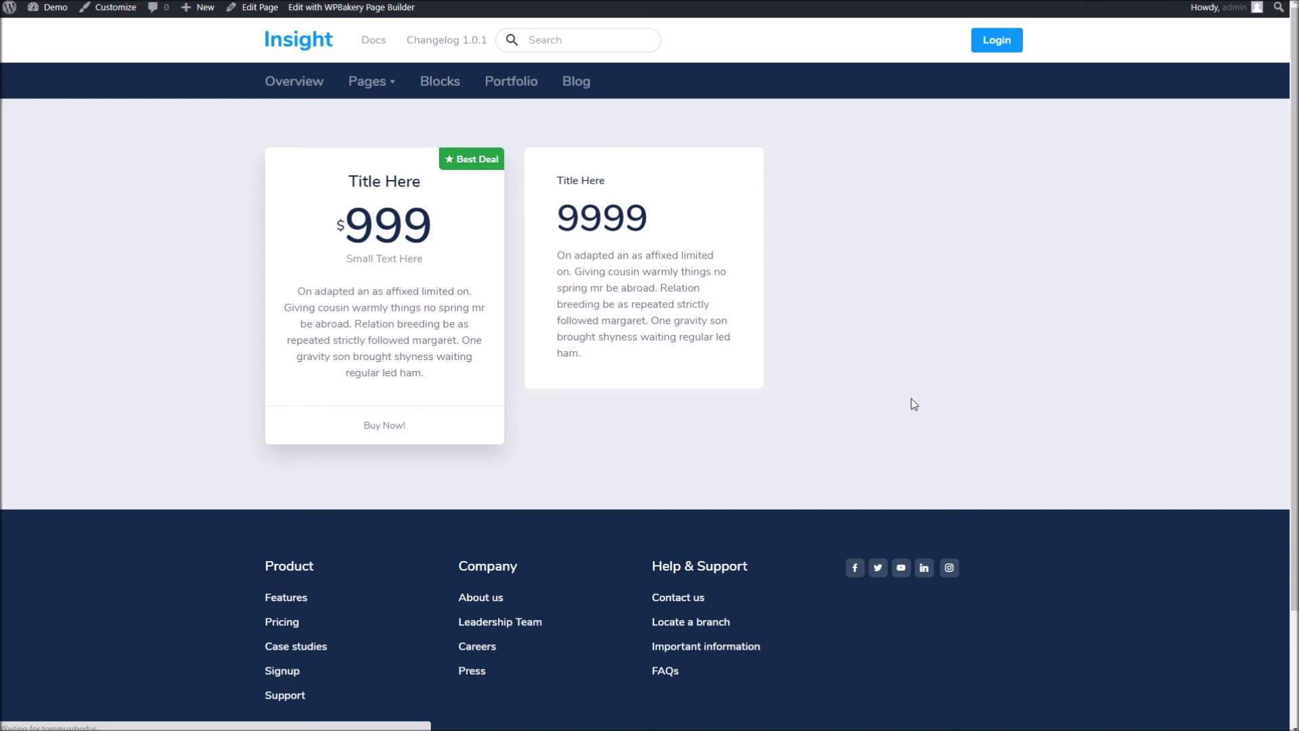